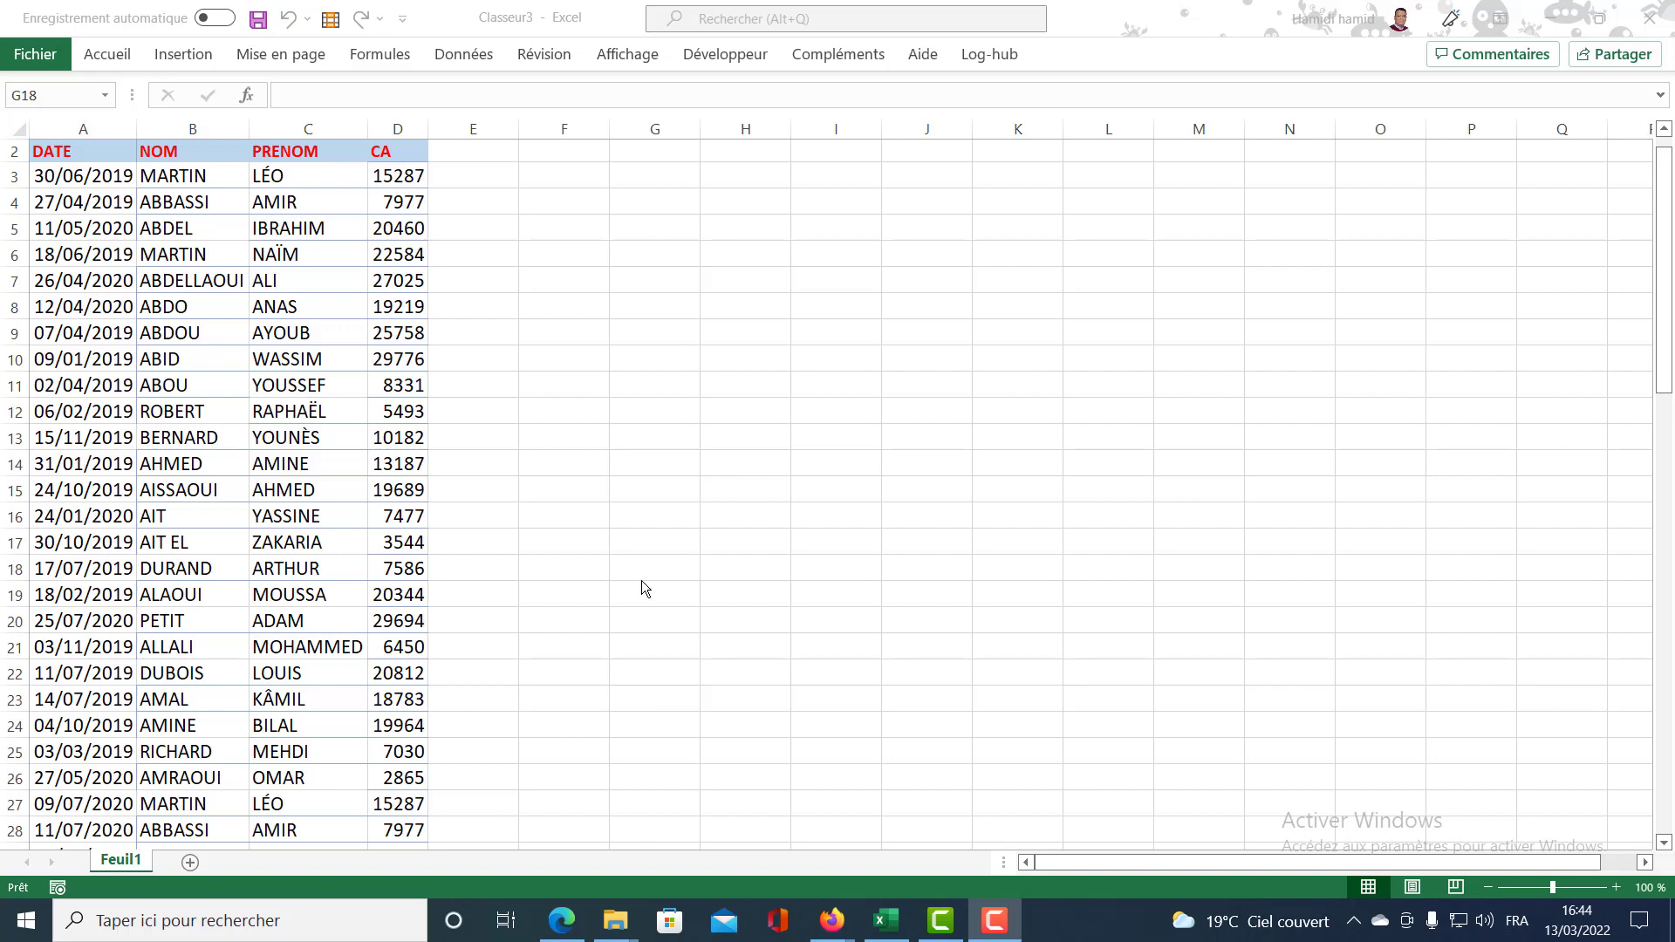
- Select cell C6 inside the DATE/NOM/PRENOM/CA sales data and show the Insertion ribbon
{"action": "left_click", "coordinate": [635, 574]}
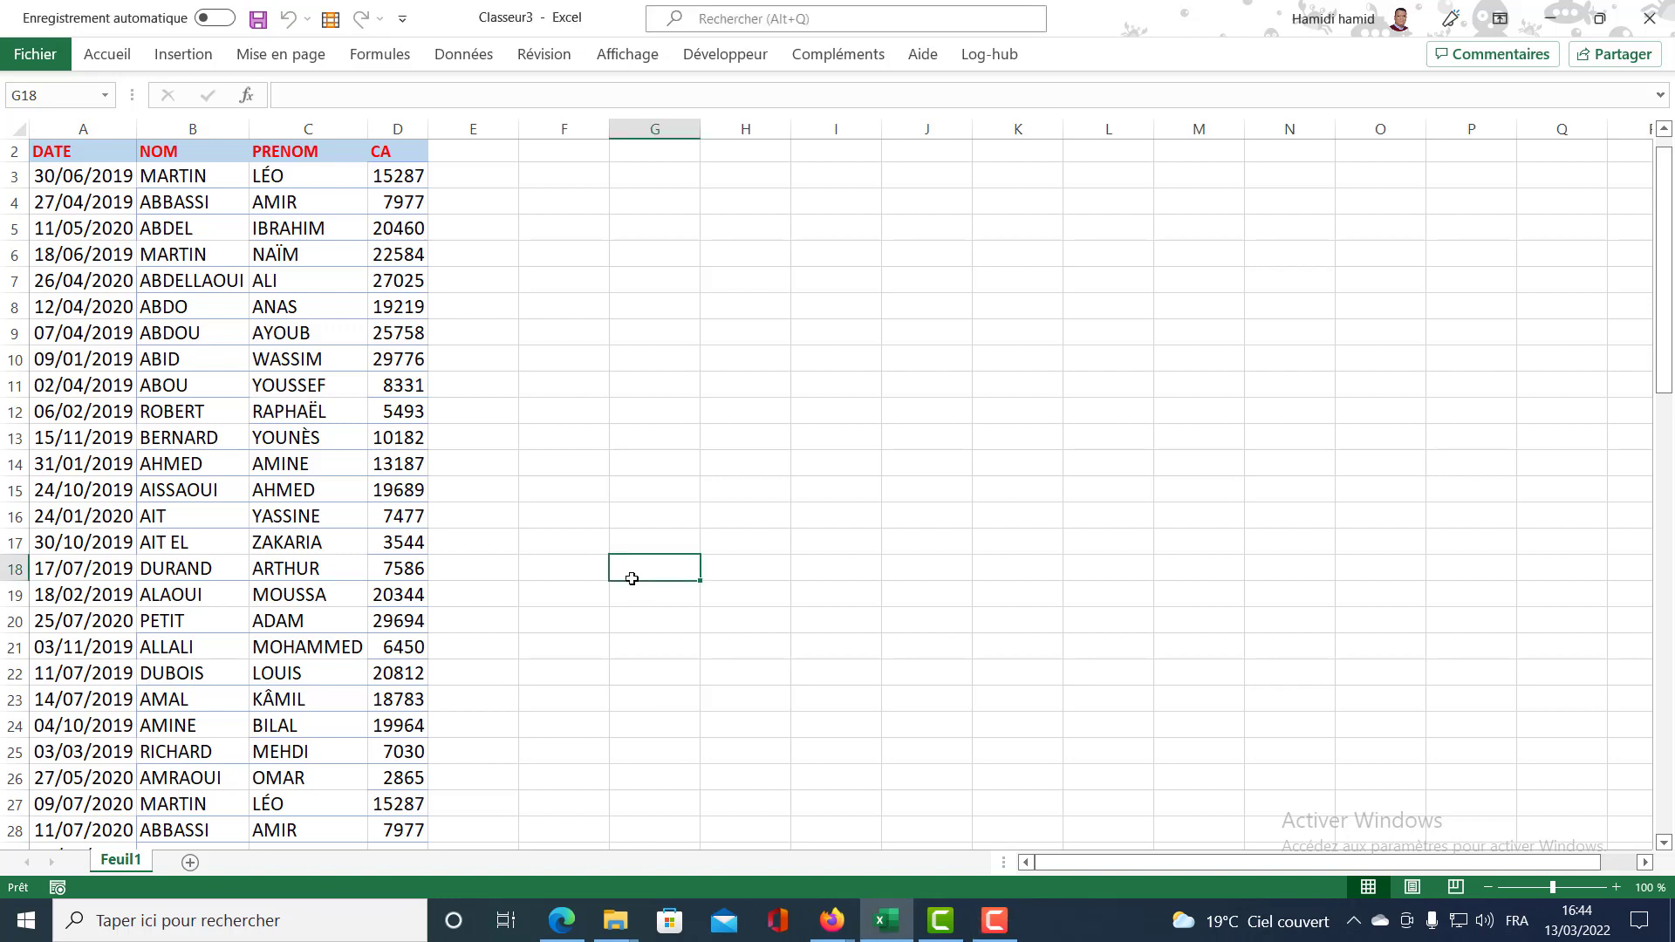
{"action": "left_click", "coordinate": [595, 463]}
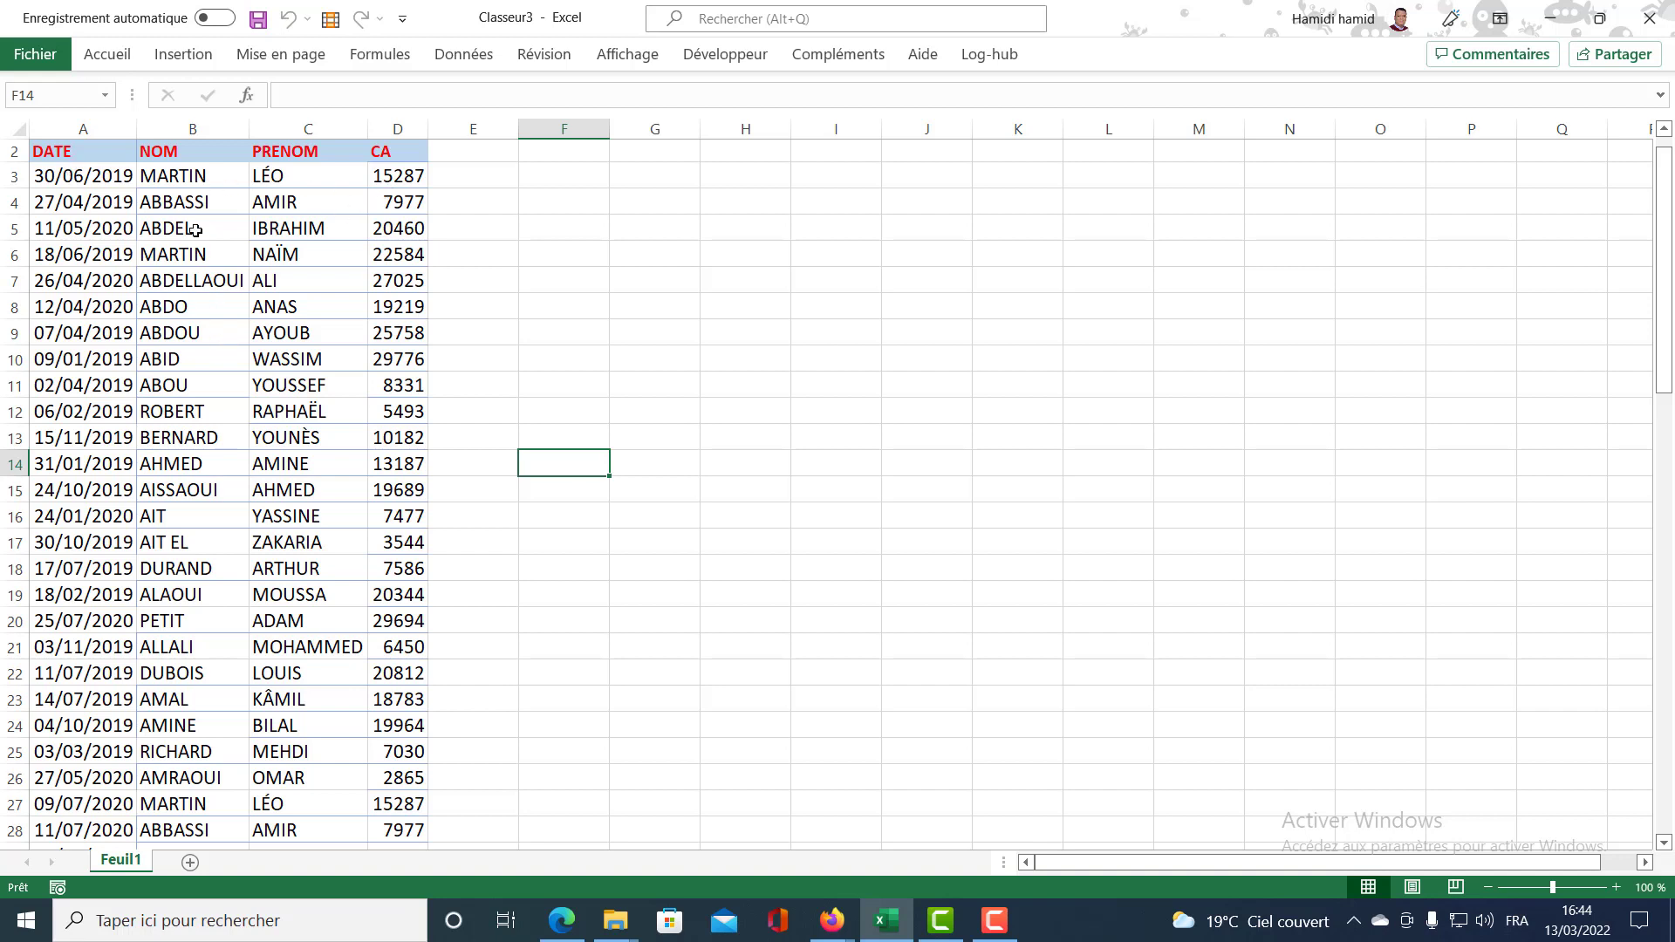
{"action": "left_click", "coordinate": [284, 244]}
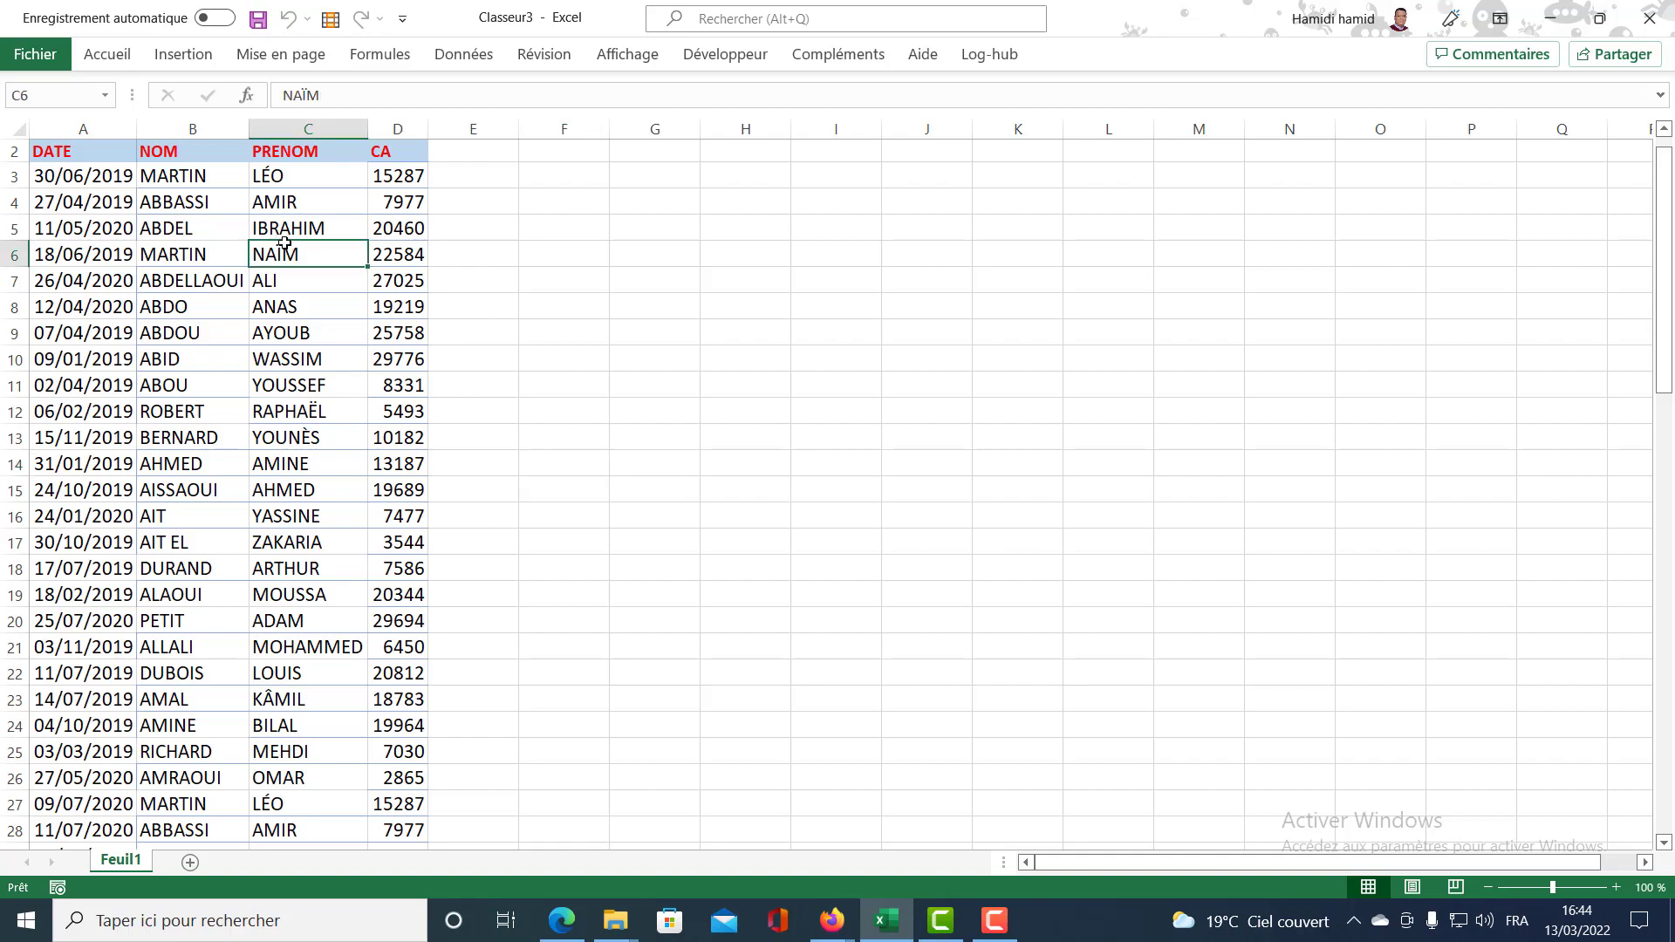
{"action": "left_click", "coordinate": [171, 61]}
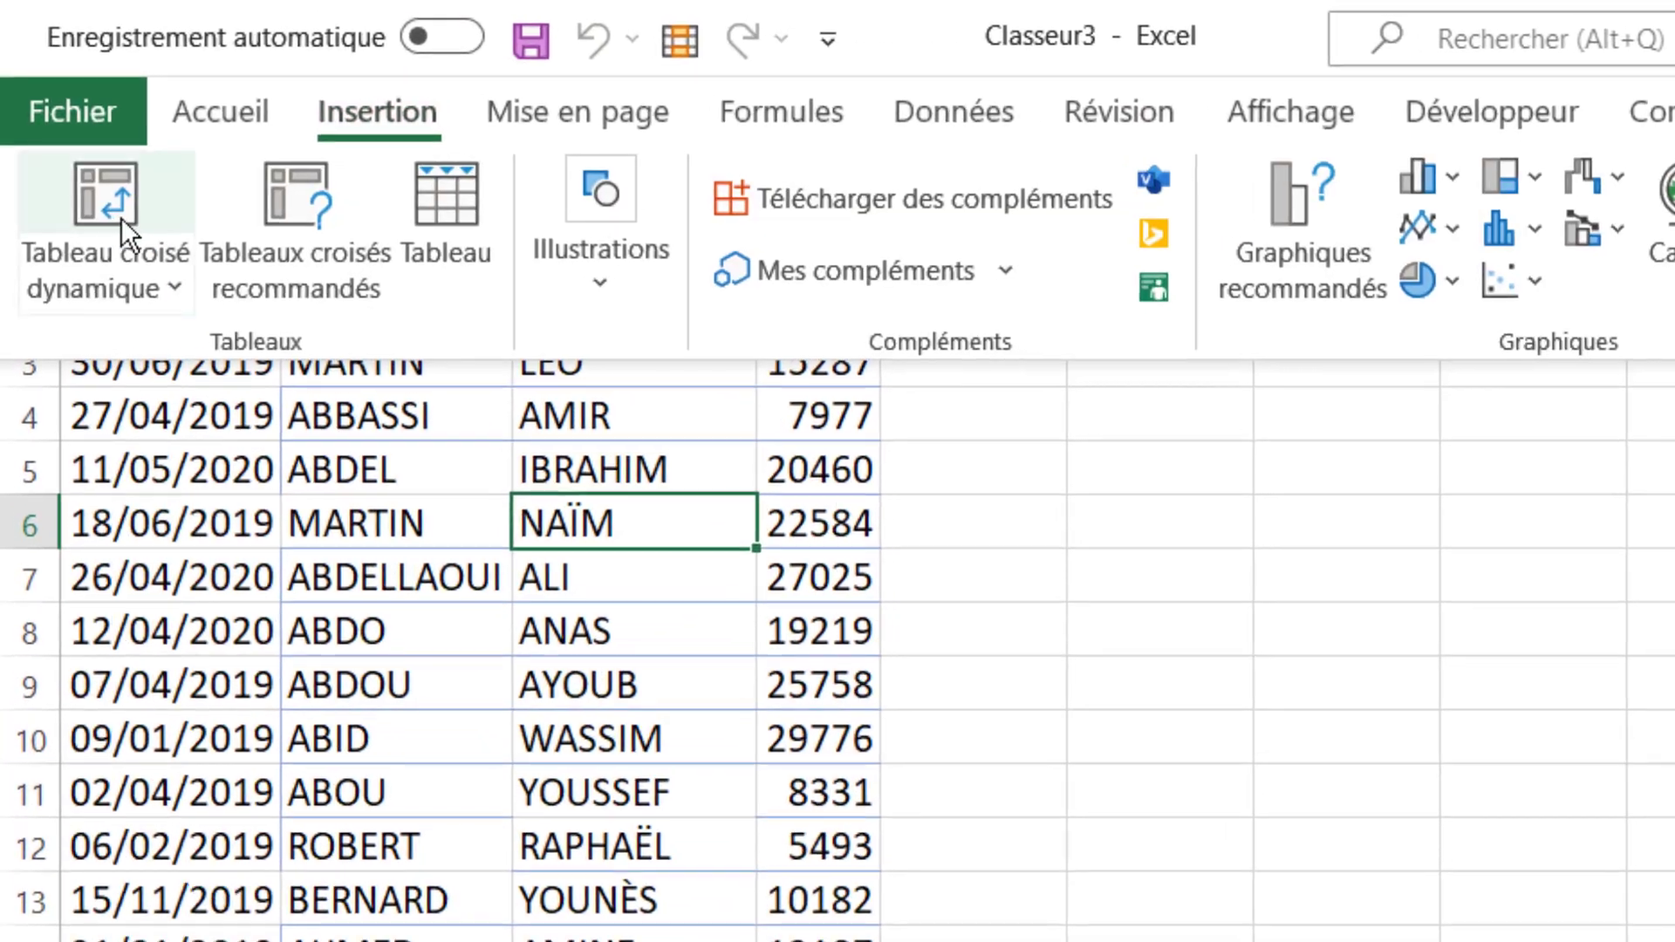
- Create a new-sheet pivot table: NOM and PRENOM in Lignes, sum of CA in Valeurs, DATE in Colonnes
{"action": "left_click", "coordinate": [81, 122]}
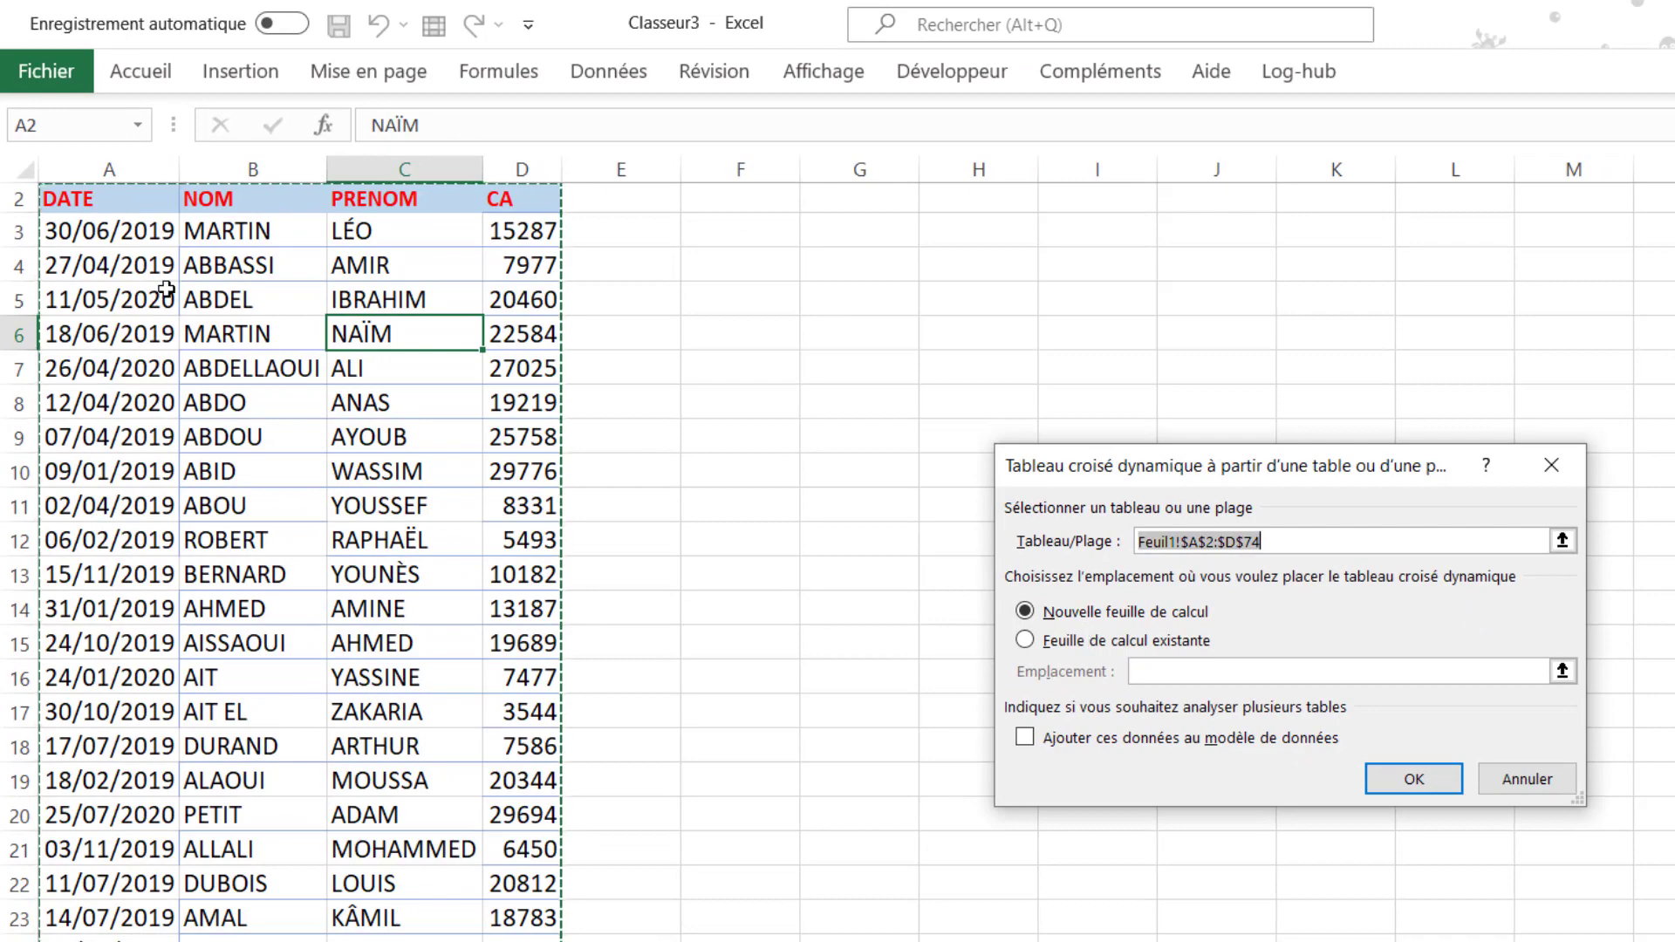
{"action": "left_click", "coordinate": [1399, 778]}
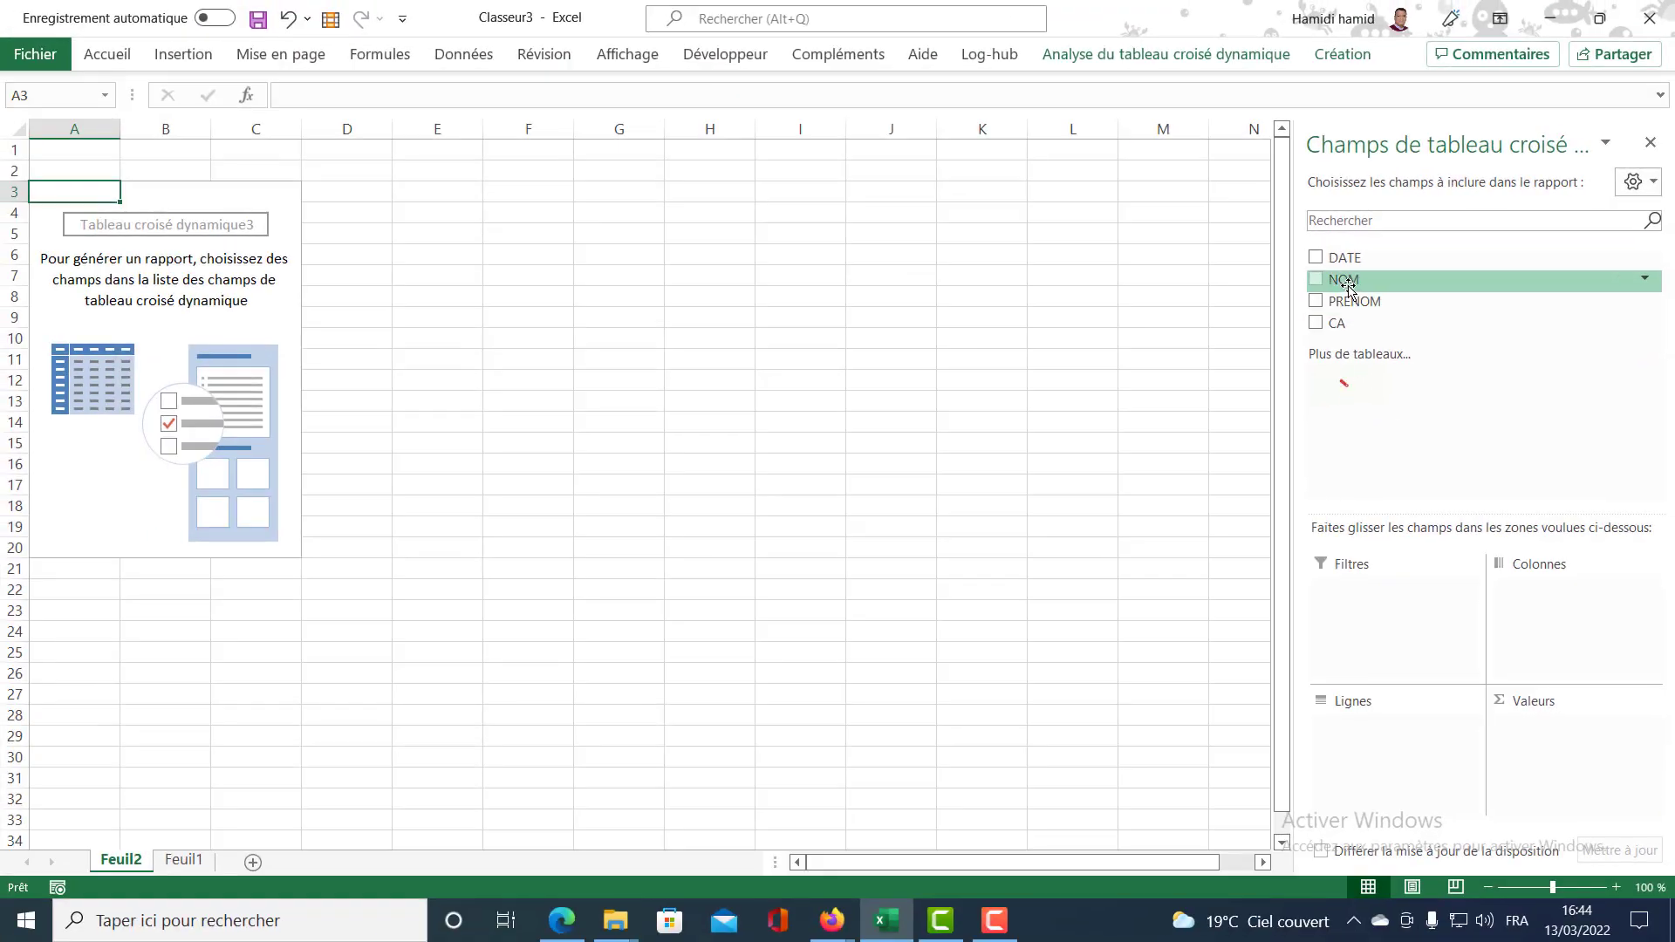
{"action": "left_click_drag", "start_coordinate": [1344, 279], "coordinate": [1376, 747]}
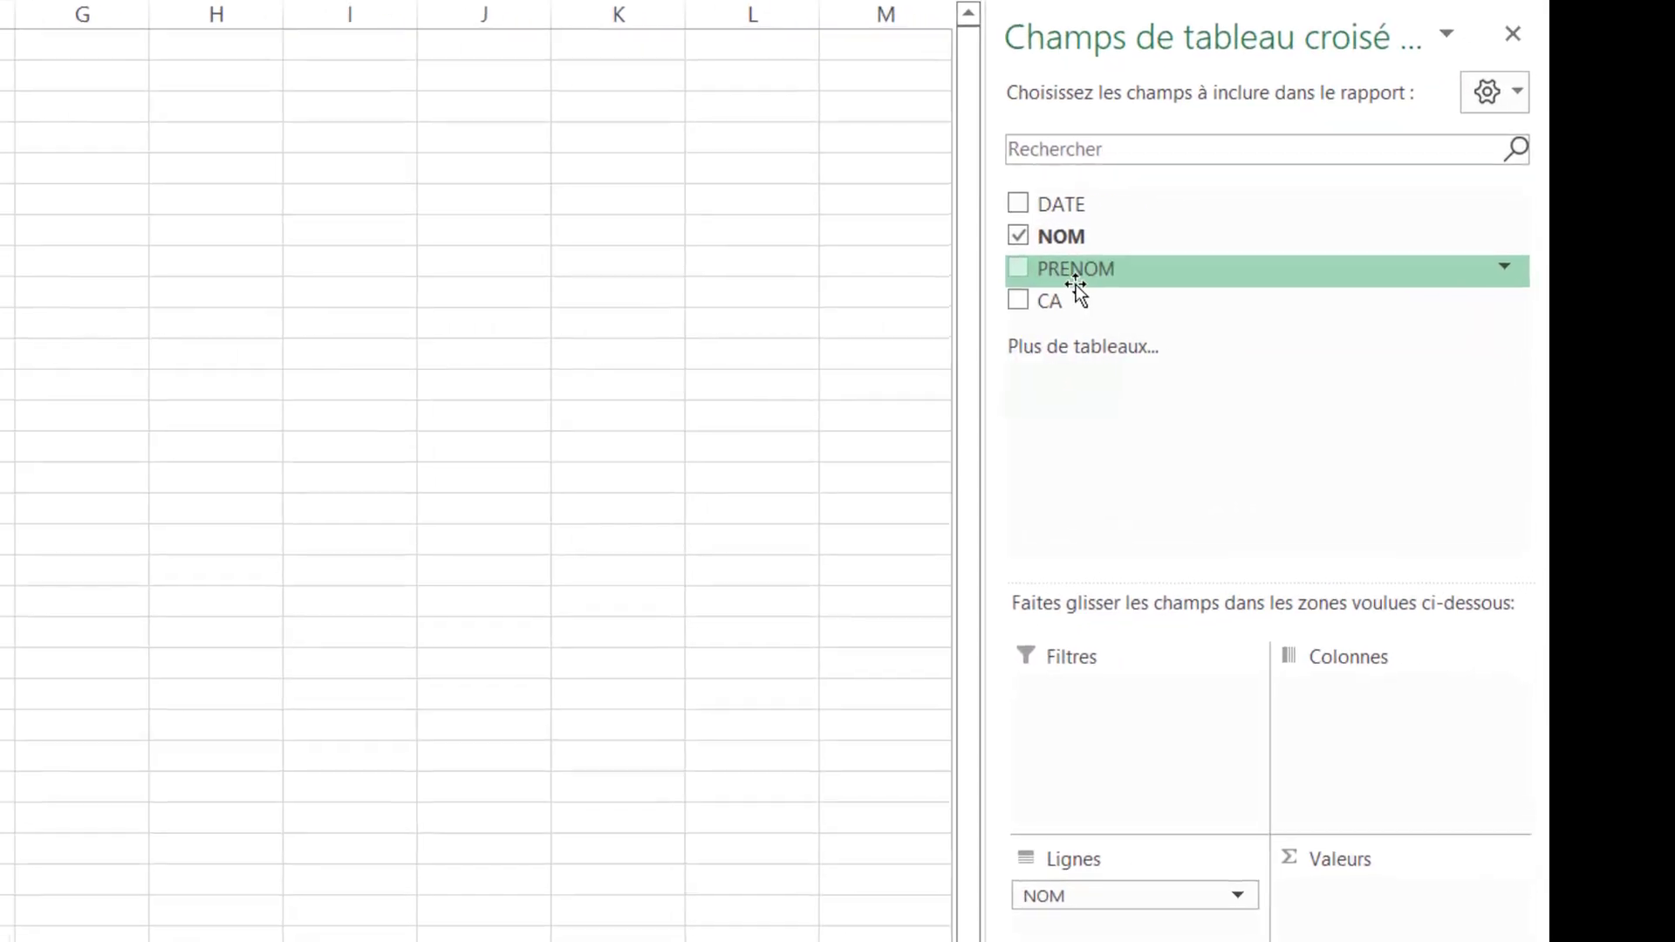
{"action": "left_click_drag", "start_coordinate": [1075, 284], "coordinate": [1134, 925]}
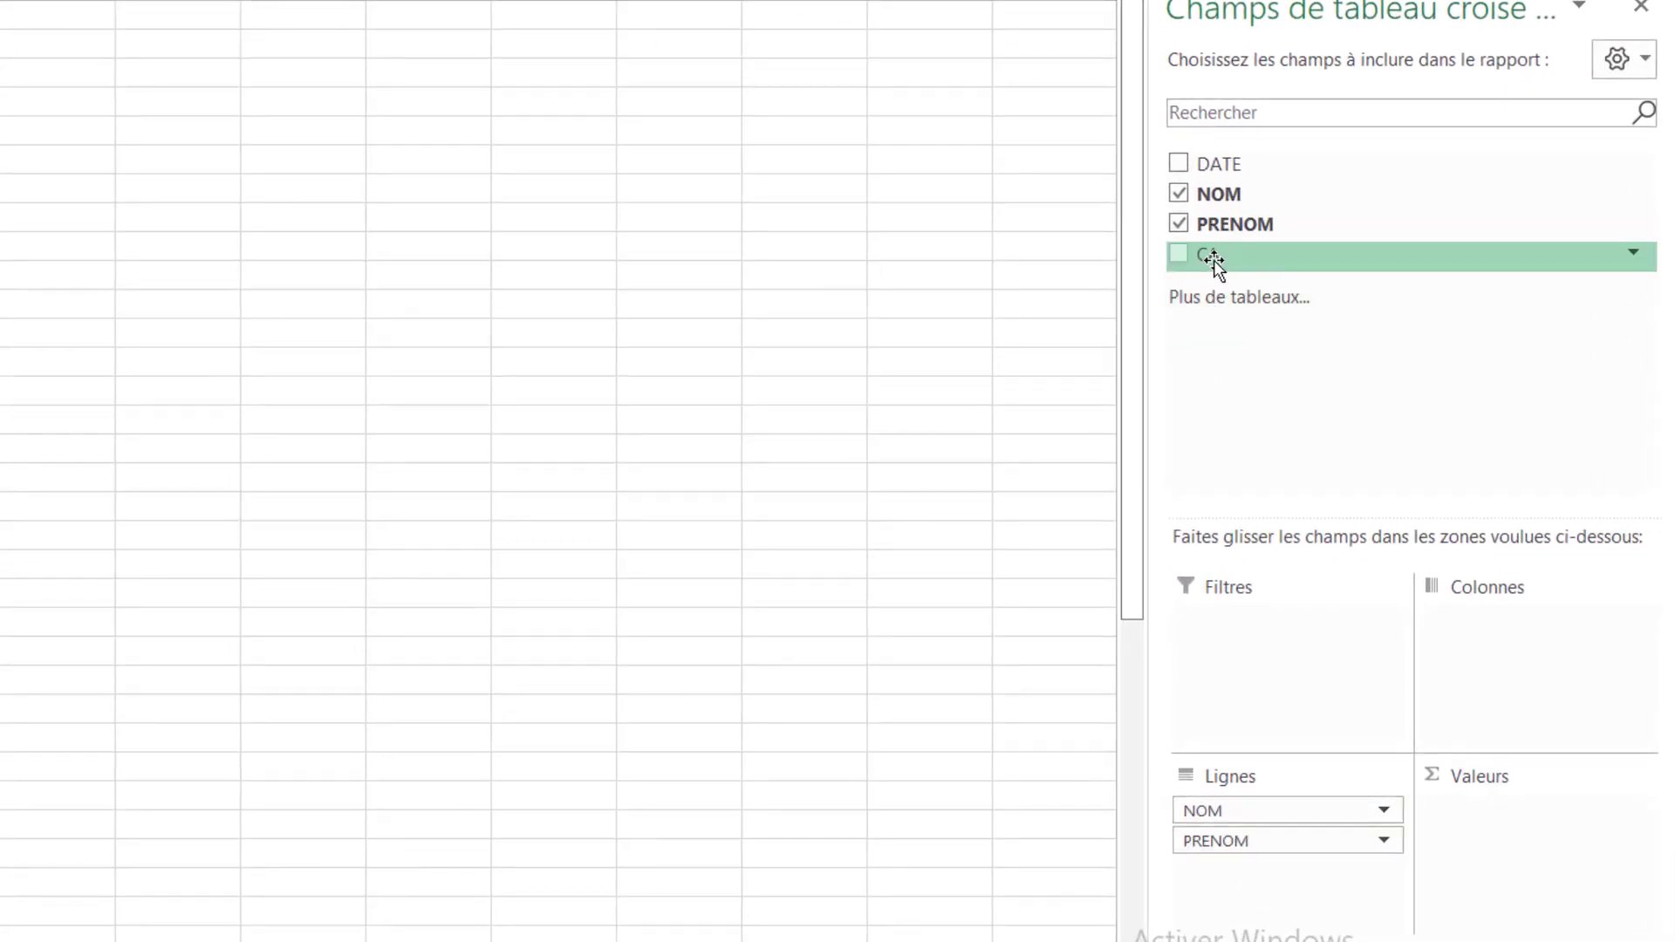
{"action": "left_click_drag", "start_coordinate": [1212, 260], "coordinate": [1495, 862]}
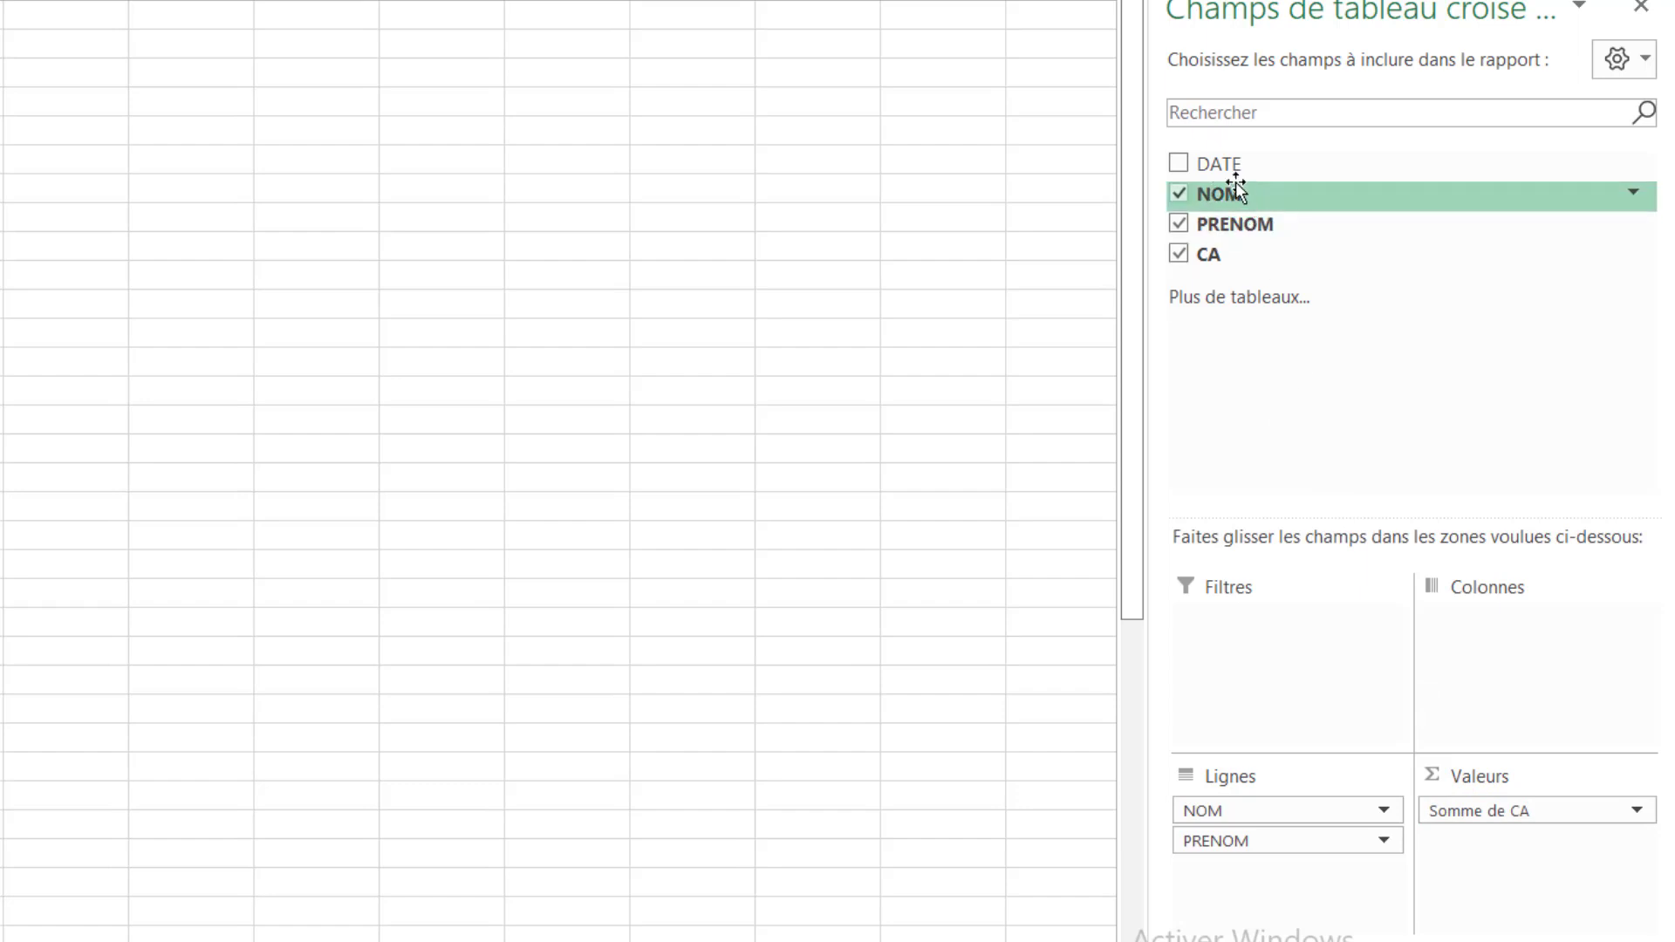
{"action": "mouse_move", "coordinate": [1217, 164]}
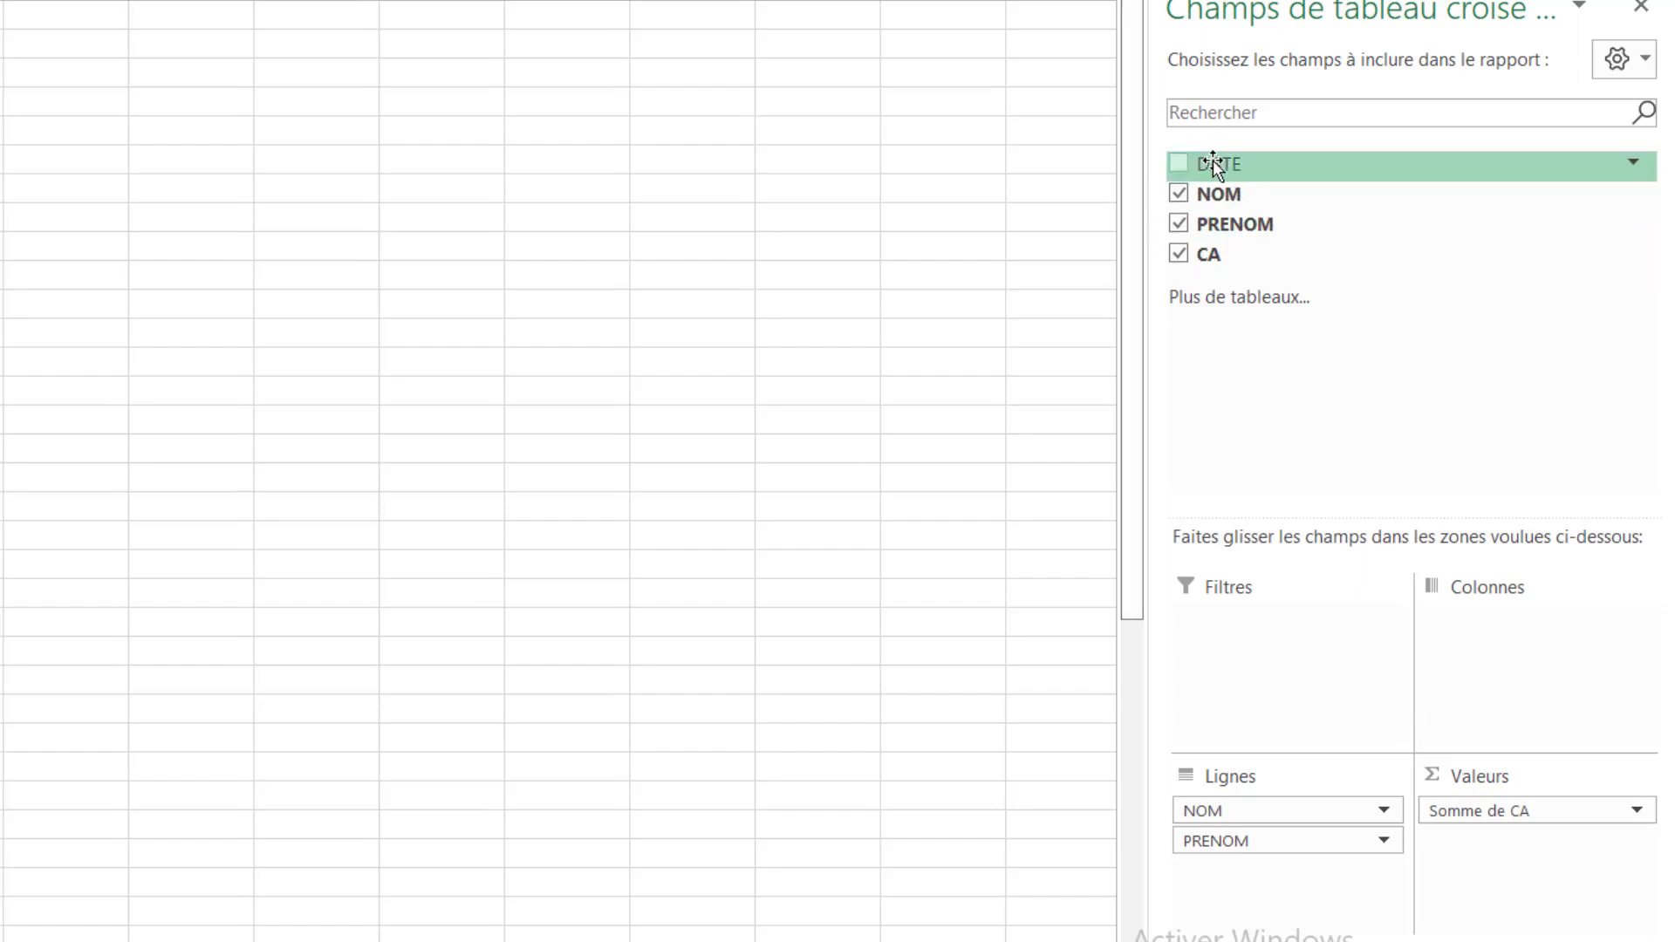
{"action": "mouse_move", "coordinate": [1234, 165]}
{"action": "left_mouse_down"}
{"action": "mouse_move", "coordinate": [1536, 701]}
{"action": "mouse_move", "coordinate": [1498, 678]}
{"action": "left_mouse_up"}
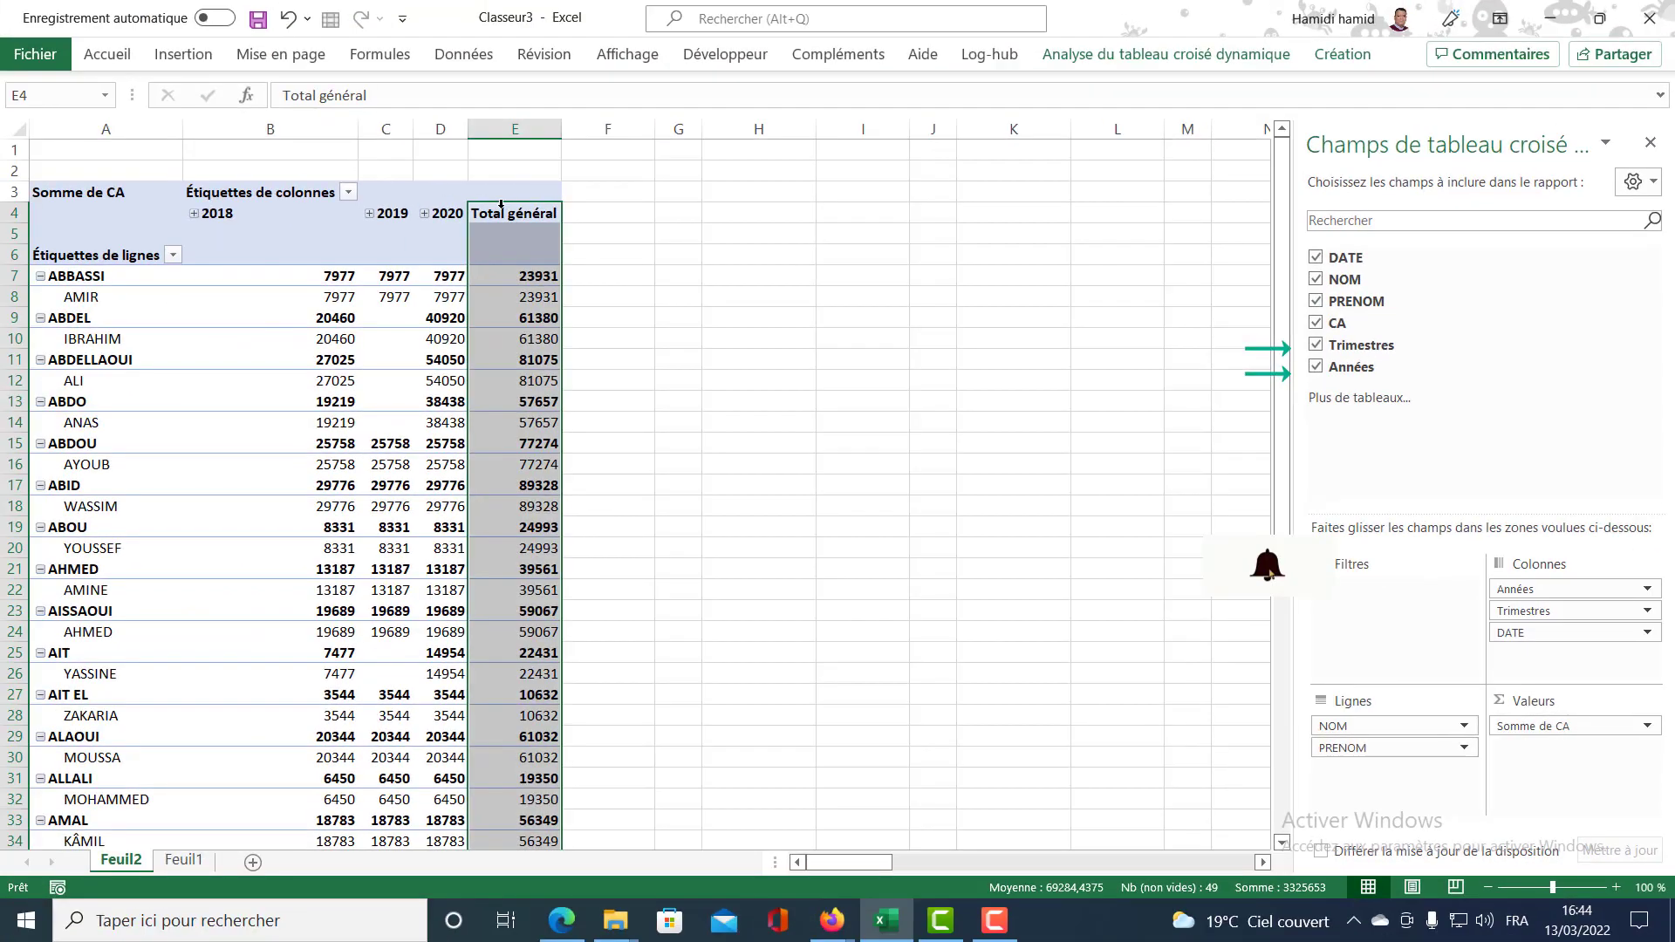
- Remove the pivot table's grand total and switch the report layout to tabular form
{"action": "right_click", "coordinate": [497, 204]}
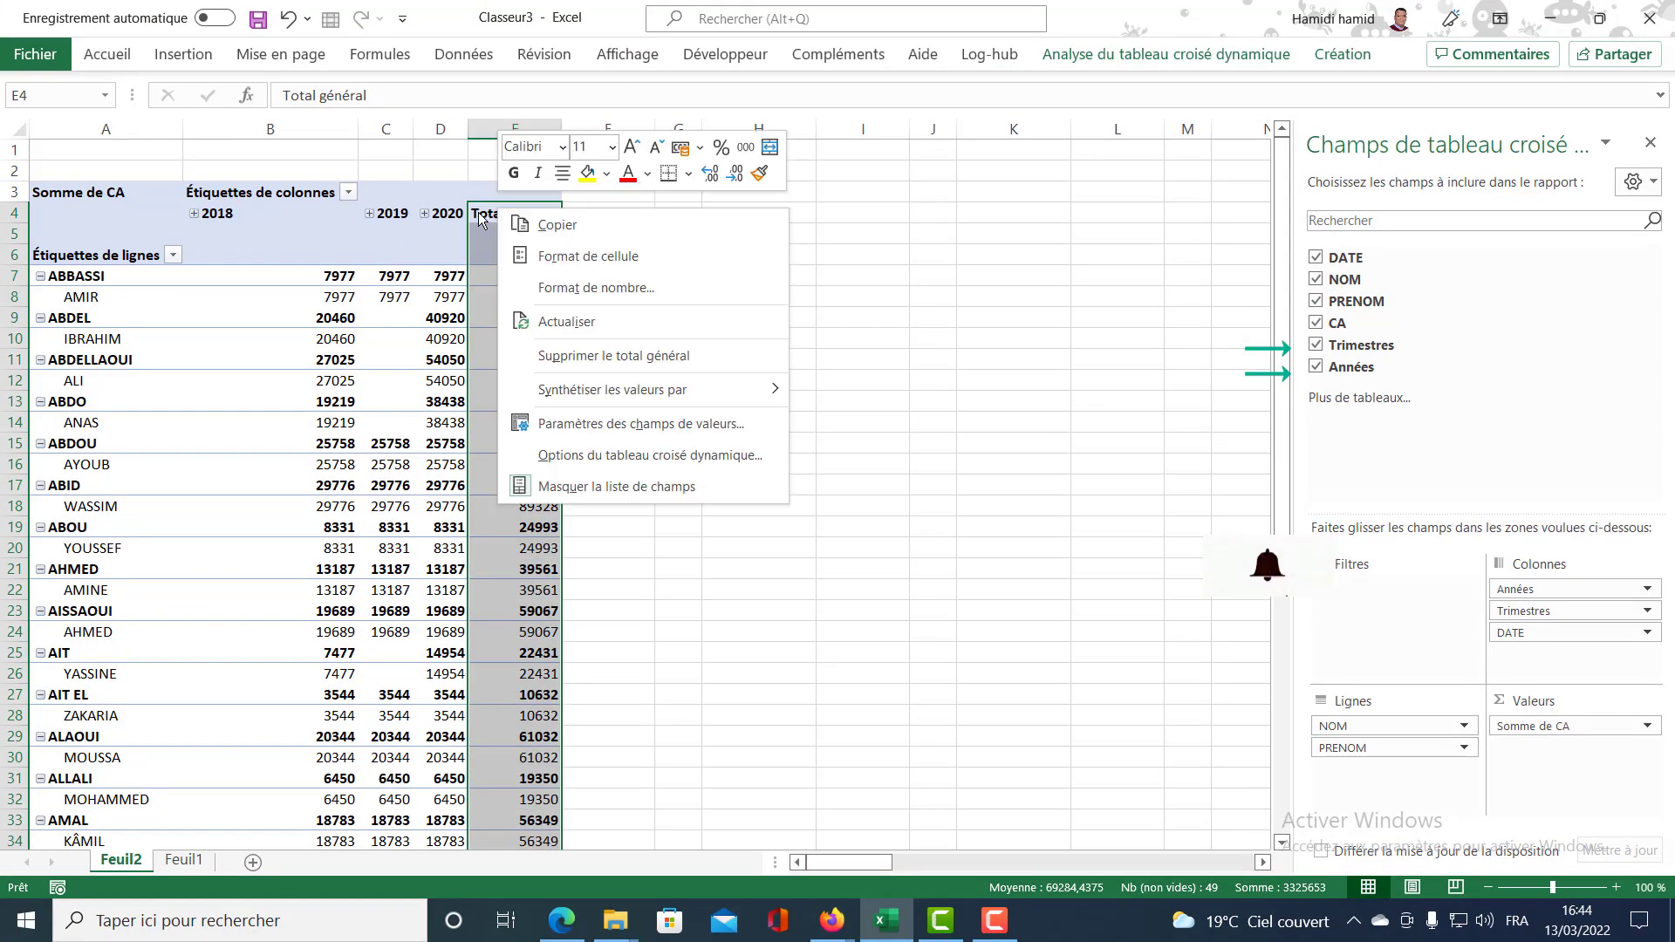
{"action": "left_click", "coordinate": [584, 360]}
{"action": "left_click", "coordinate": [53, 339]}
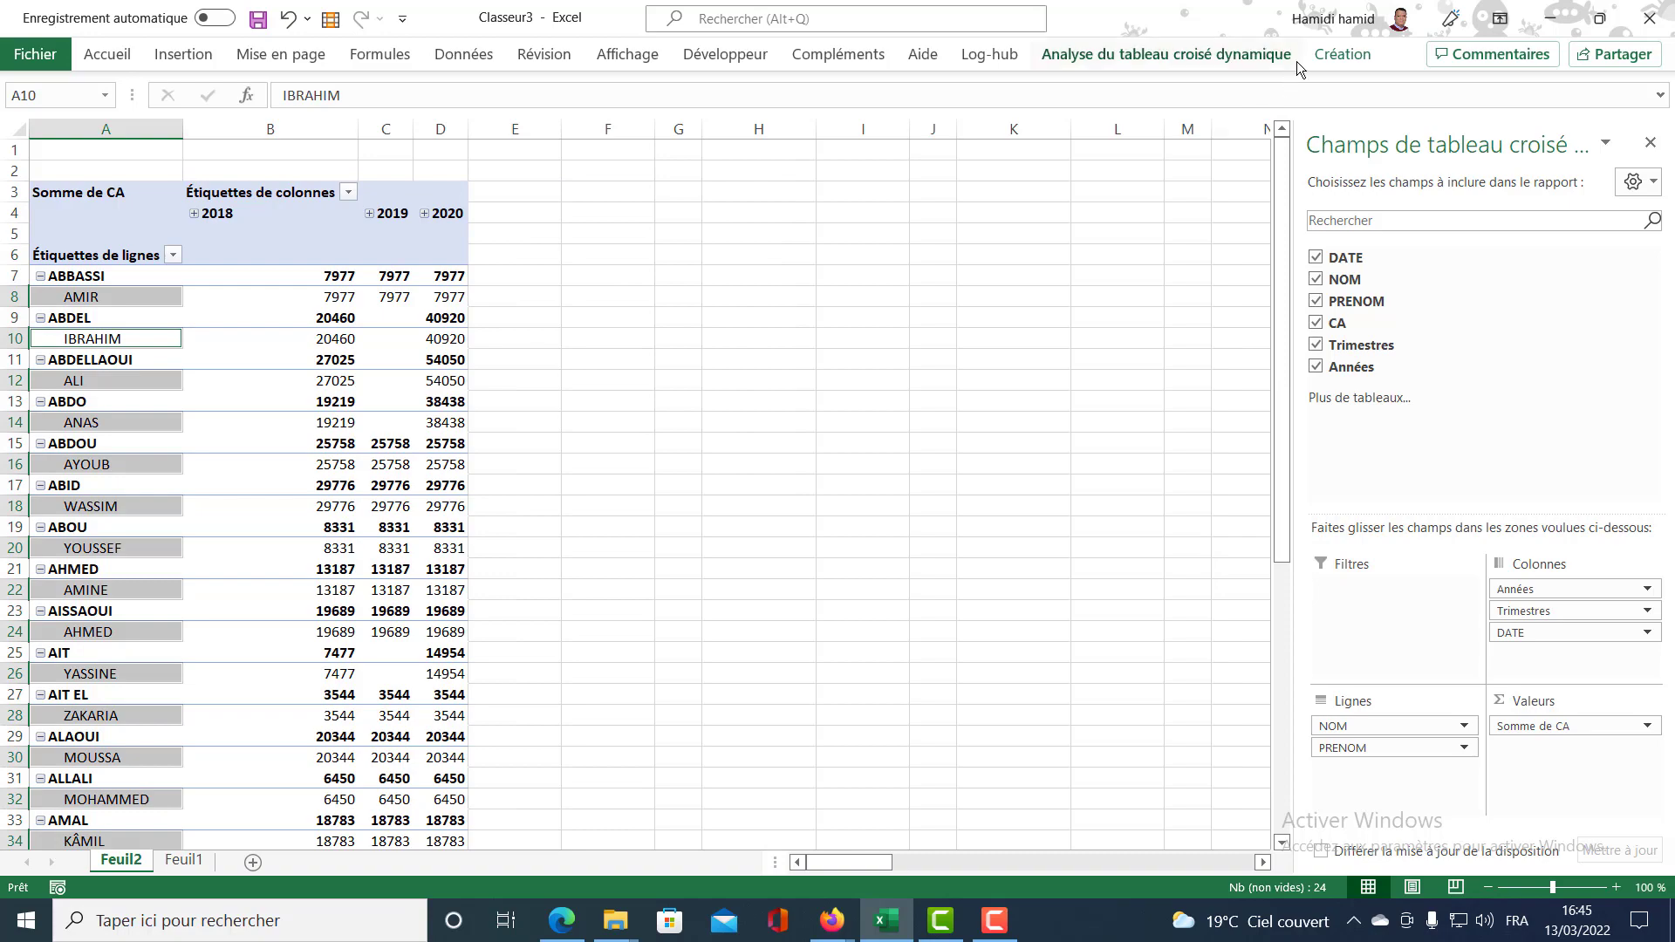
{"action": "left_click", "coordinate": [1328, 56]}
{"action": "left_click", "coordinate": [182, 122]}
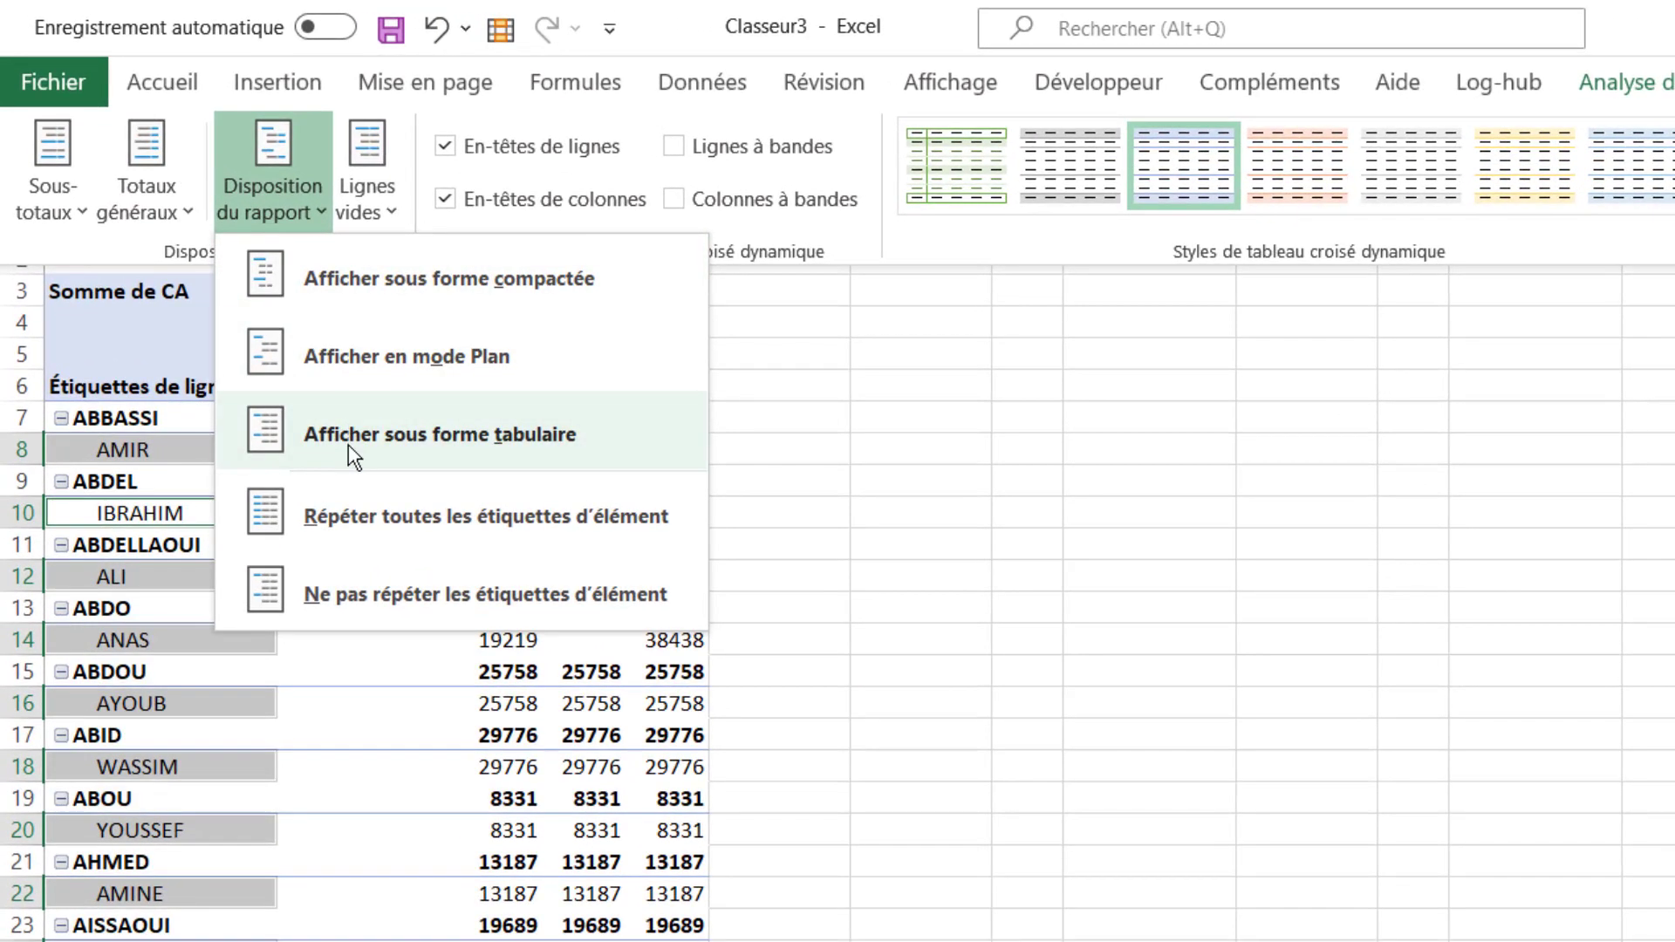
{"action": "left_click", "coordinate": [348, 441]}
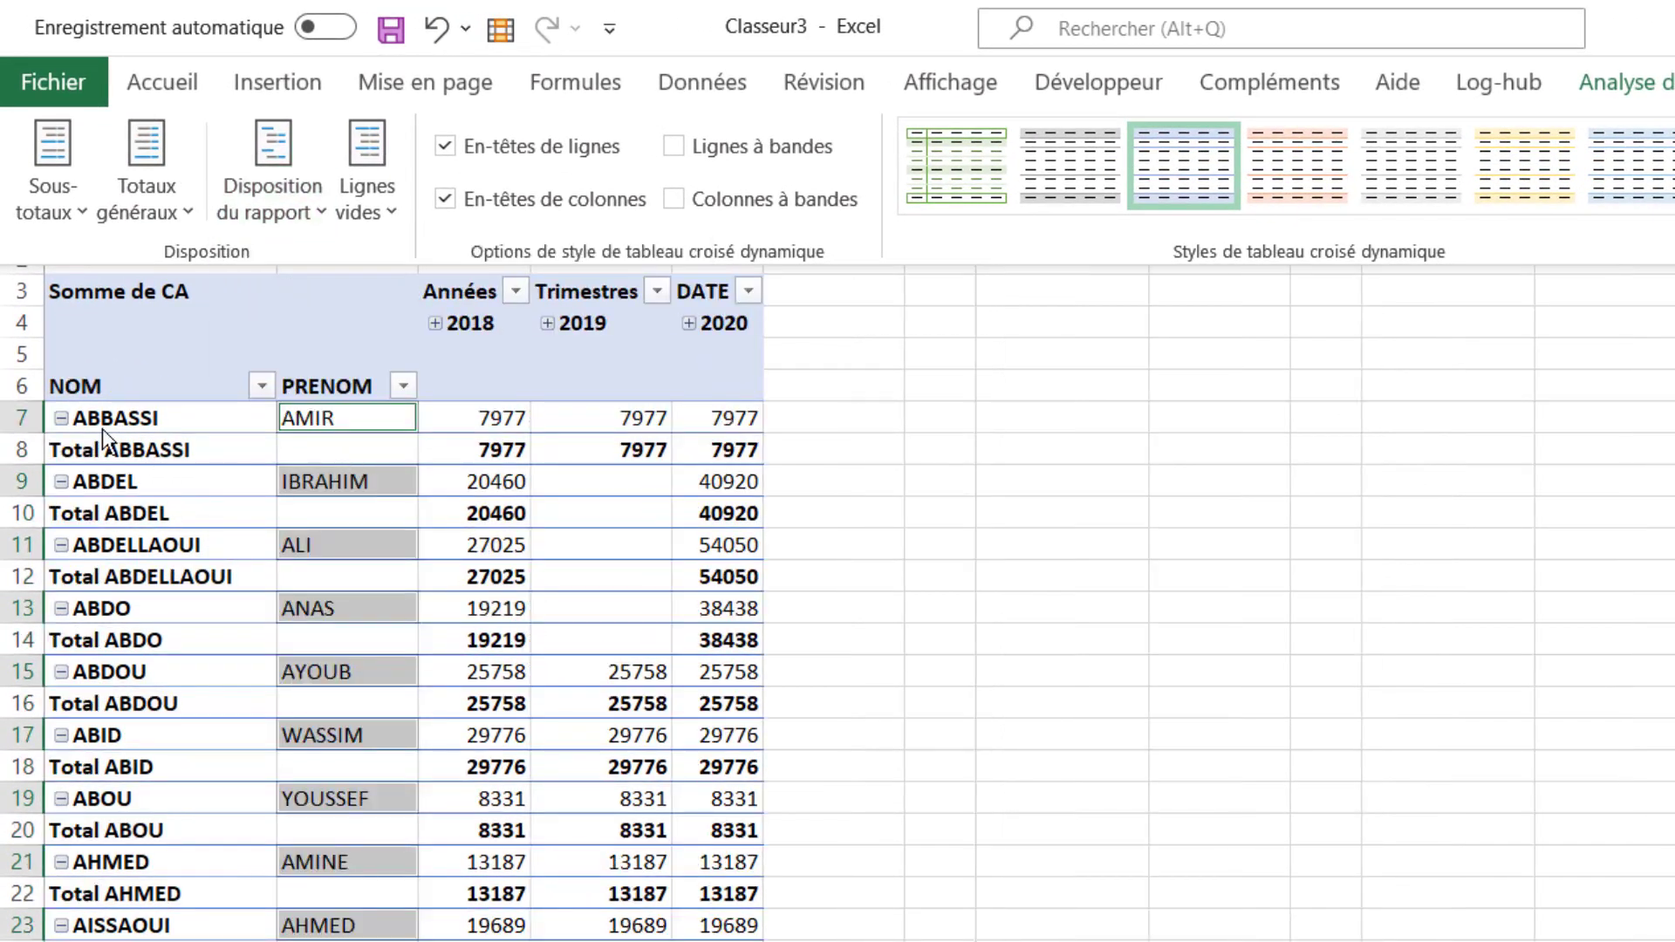
- Remove the Sous-total de NOM subtotal rows from the pivot table
{"action": "left_click", "coordinate": [75, 450]}
{"action": "right_click", "coordinate": [75, 450]}
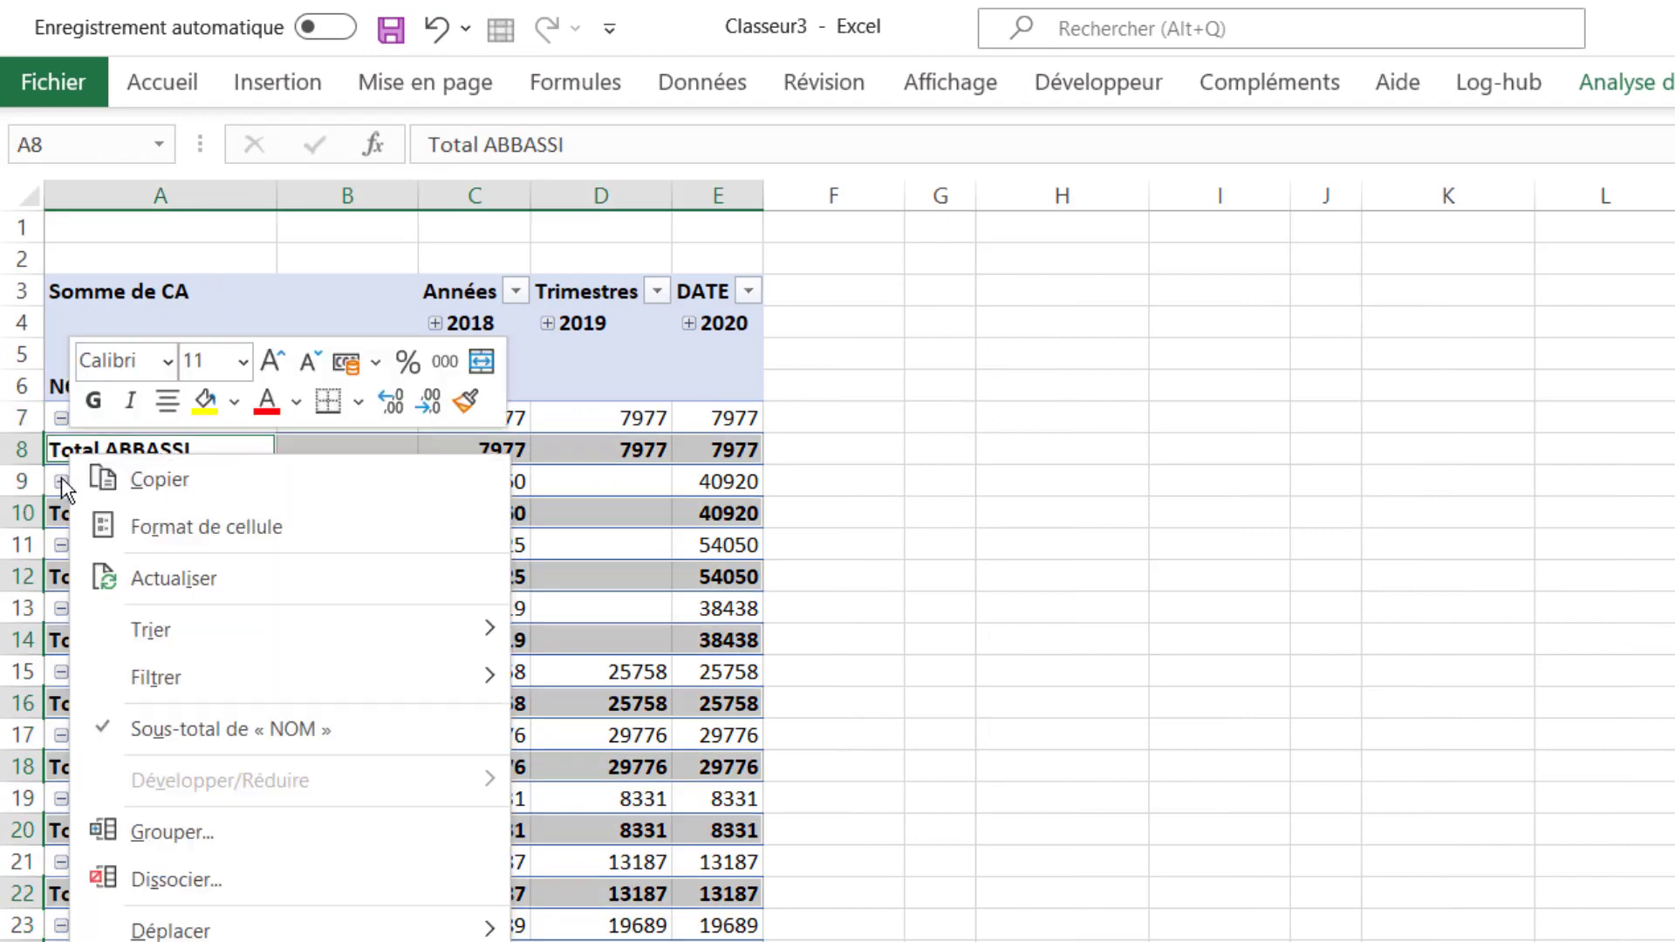
{"action": "left_click", "coordinate": [177, 737]}
{"action": "left_click", "coordinate": [200, 687]}
{"action": "left_click", "coordinate": [177, 876]}
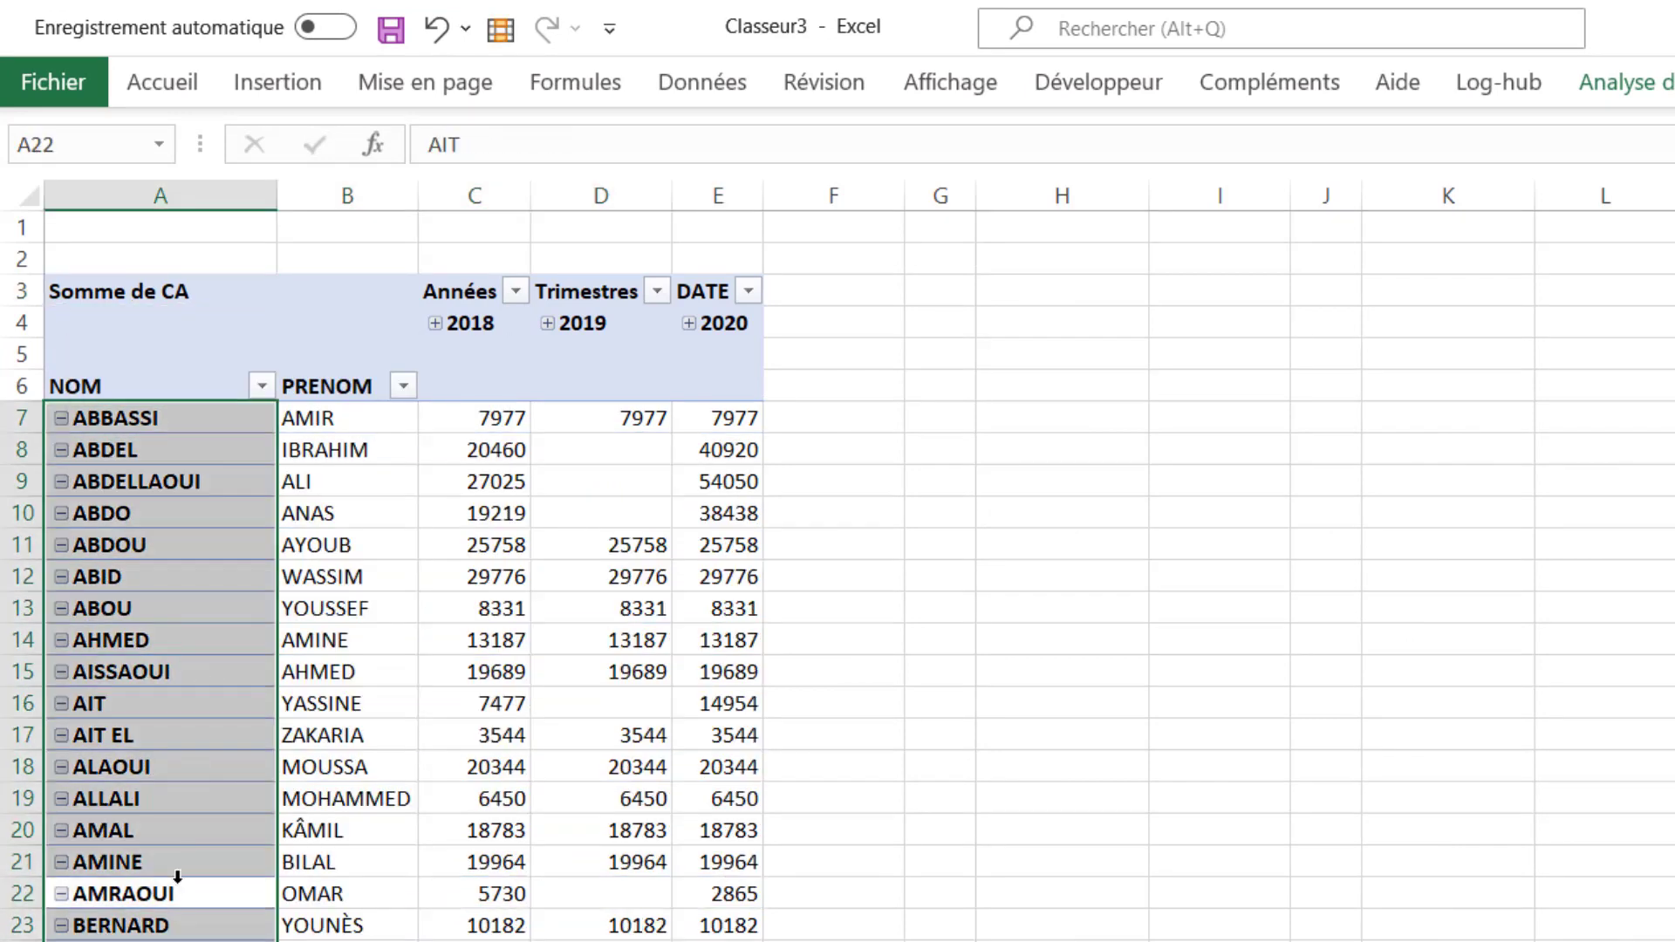
{"action": "left_click_drag", "start_coordinate": [157, 937], "coordinate": [157, 577]}
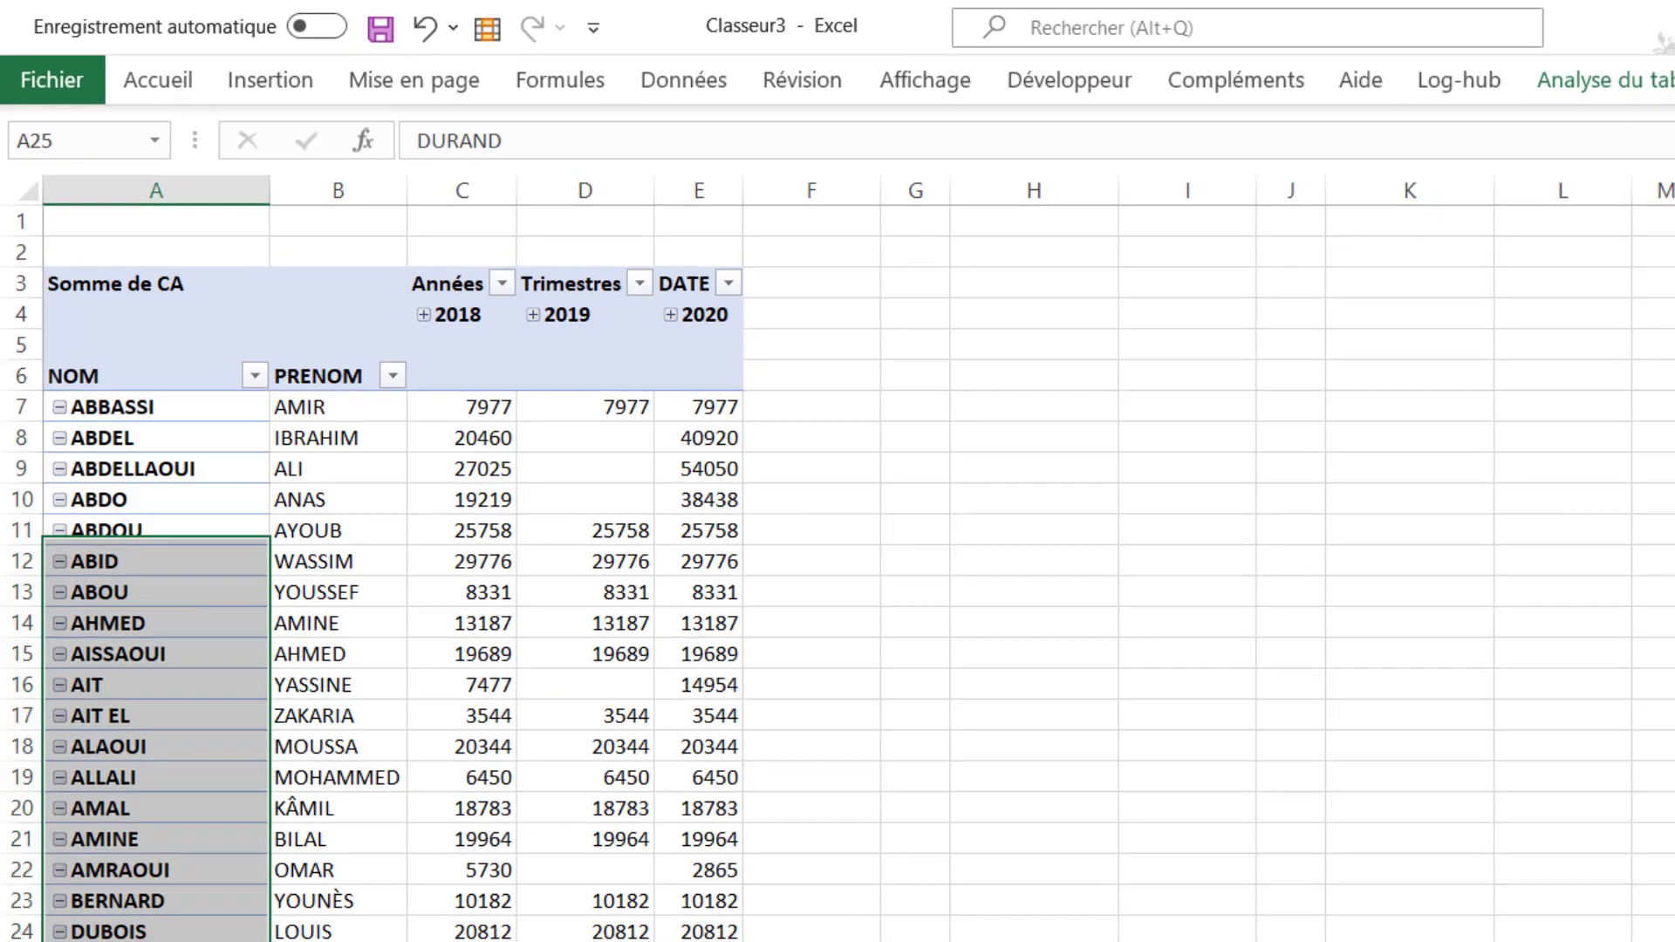
{"action": "left_click", "coordinate": [131, 873]}
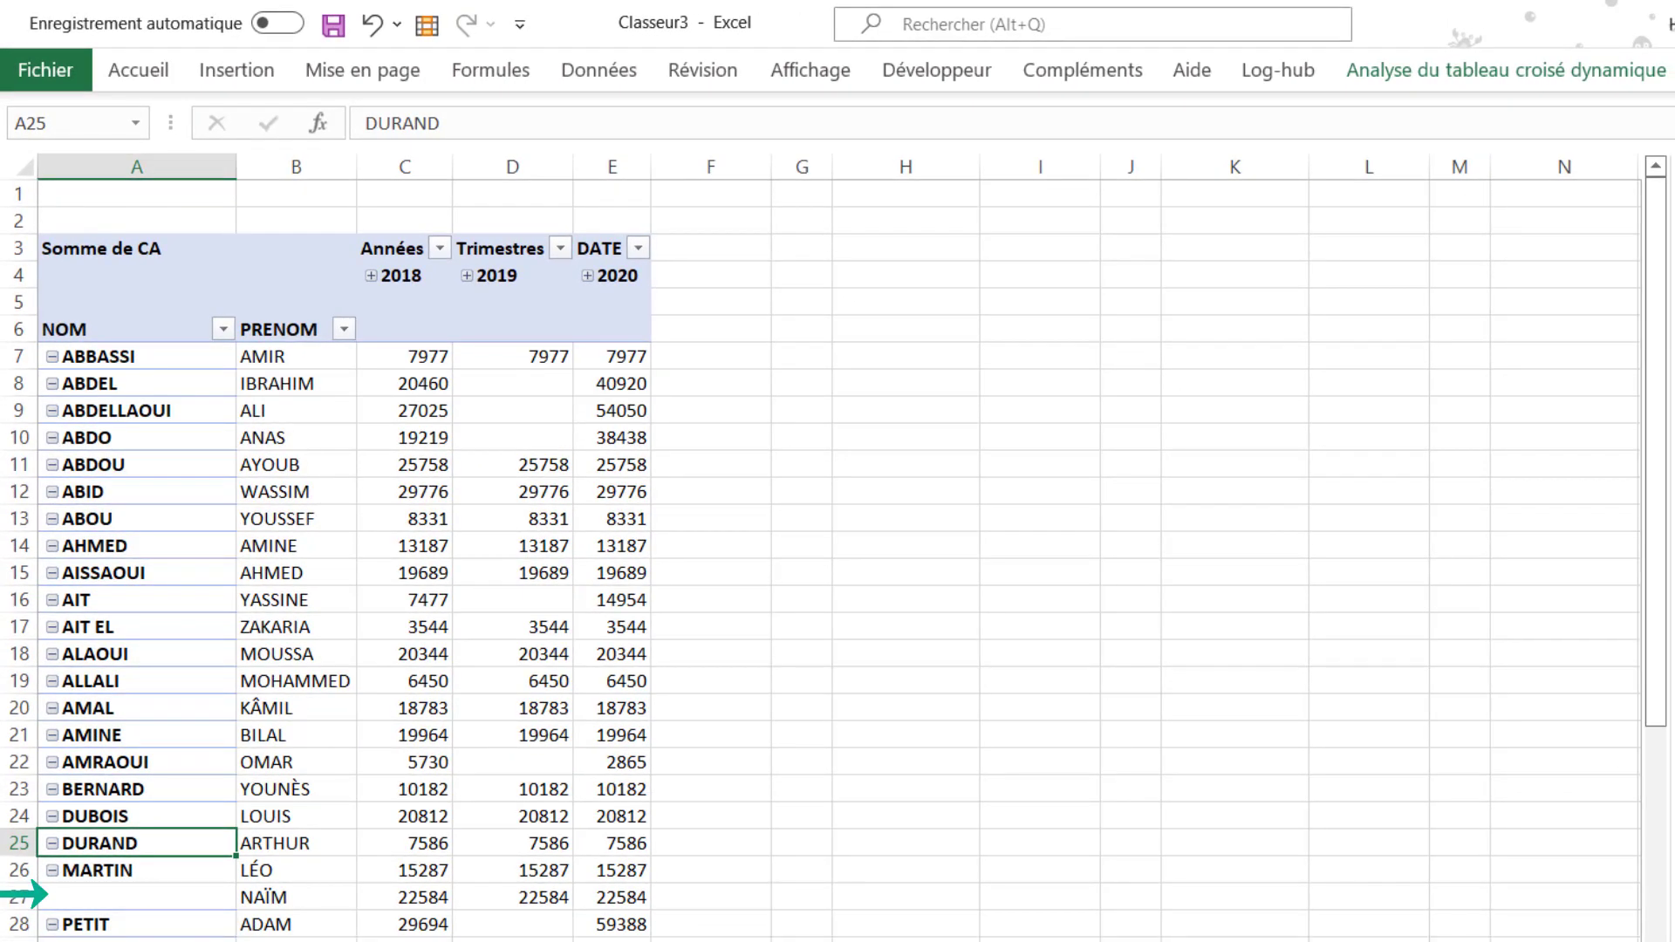
- Set the report layout to repeat every NOM label on each row
{"action": "left_click", "coordinate": [228, 182]}
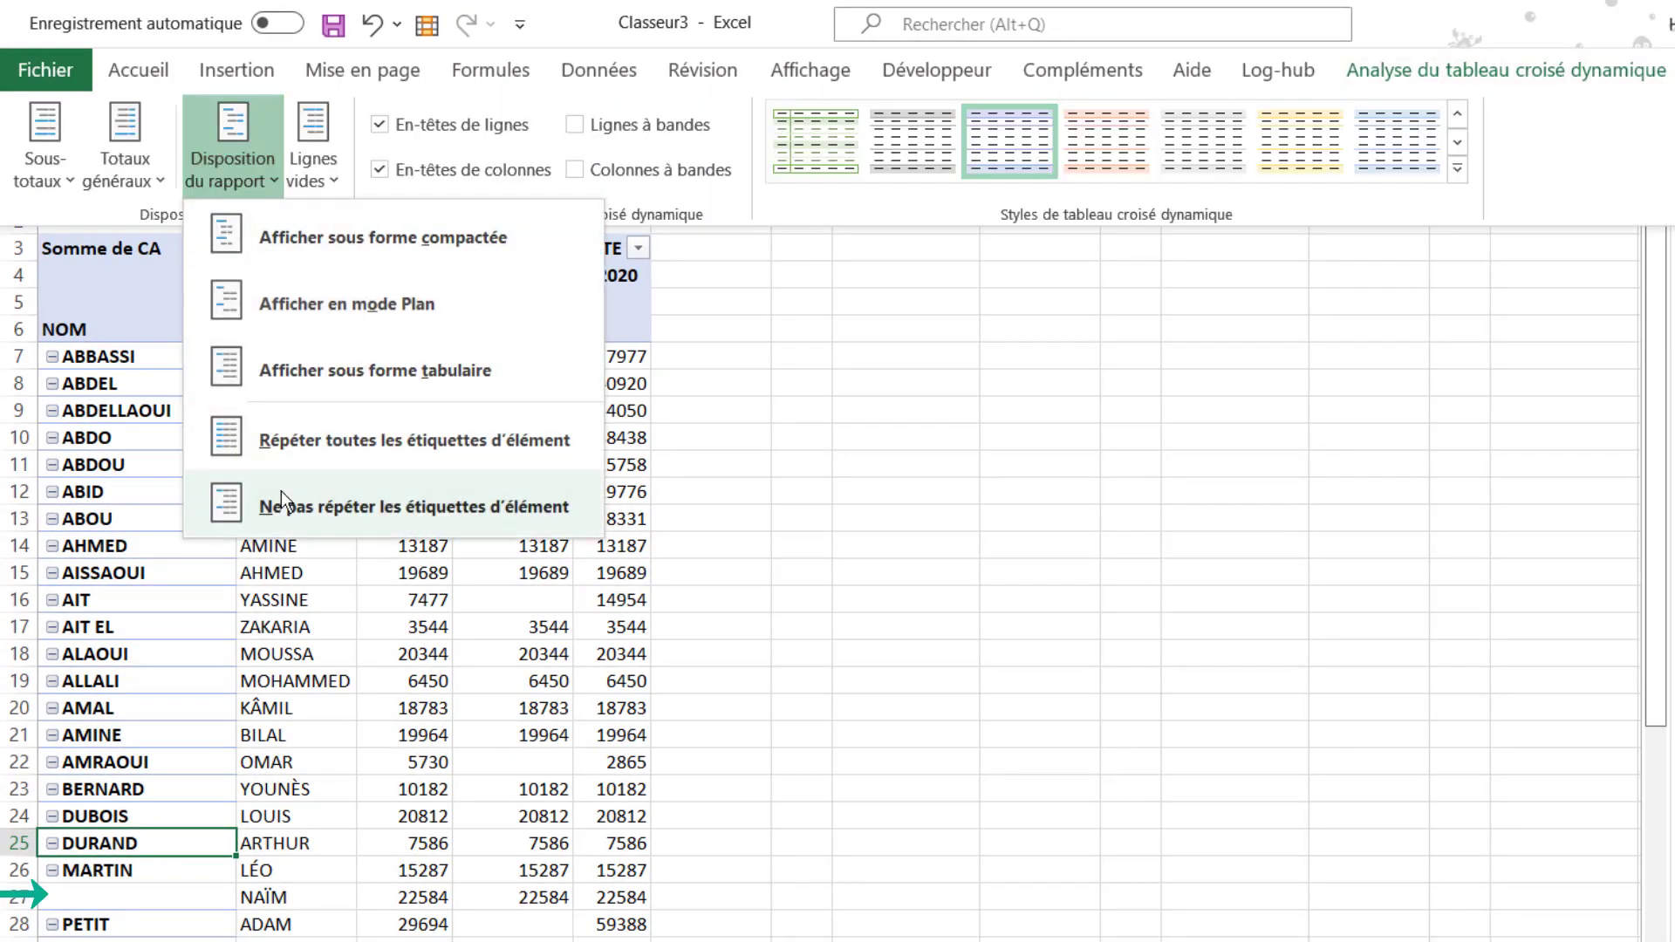
{"action": "left_click", "coordinate": [280, 448]}
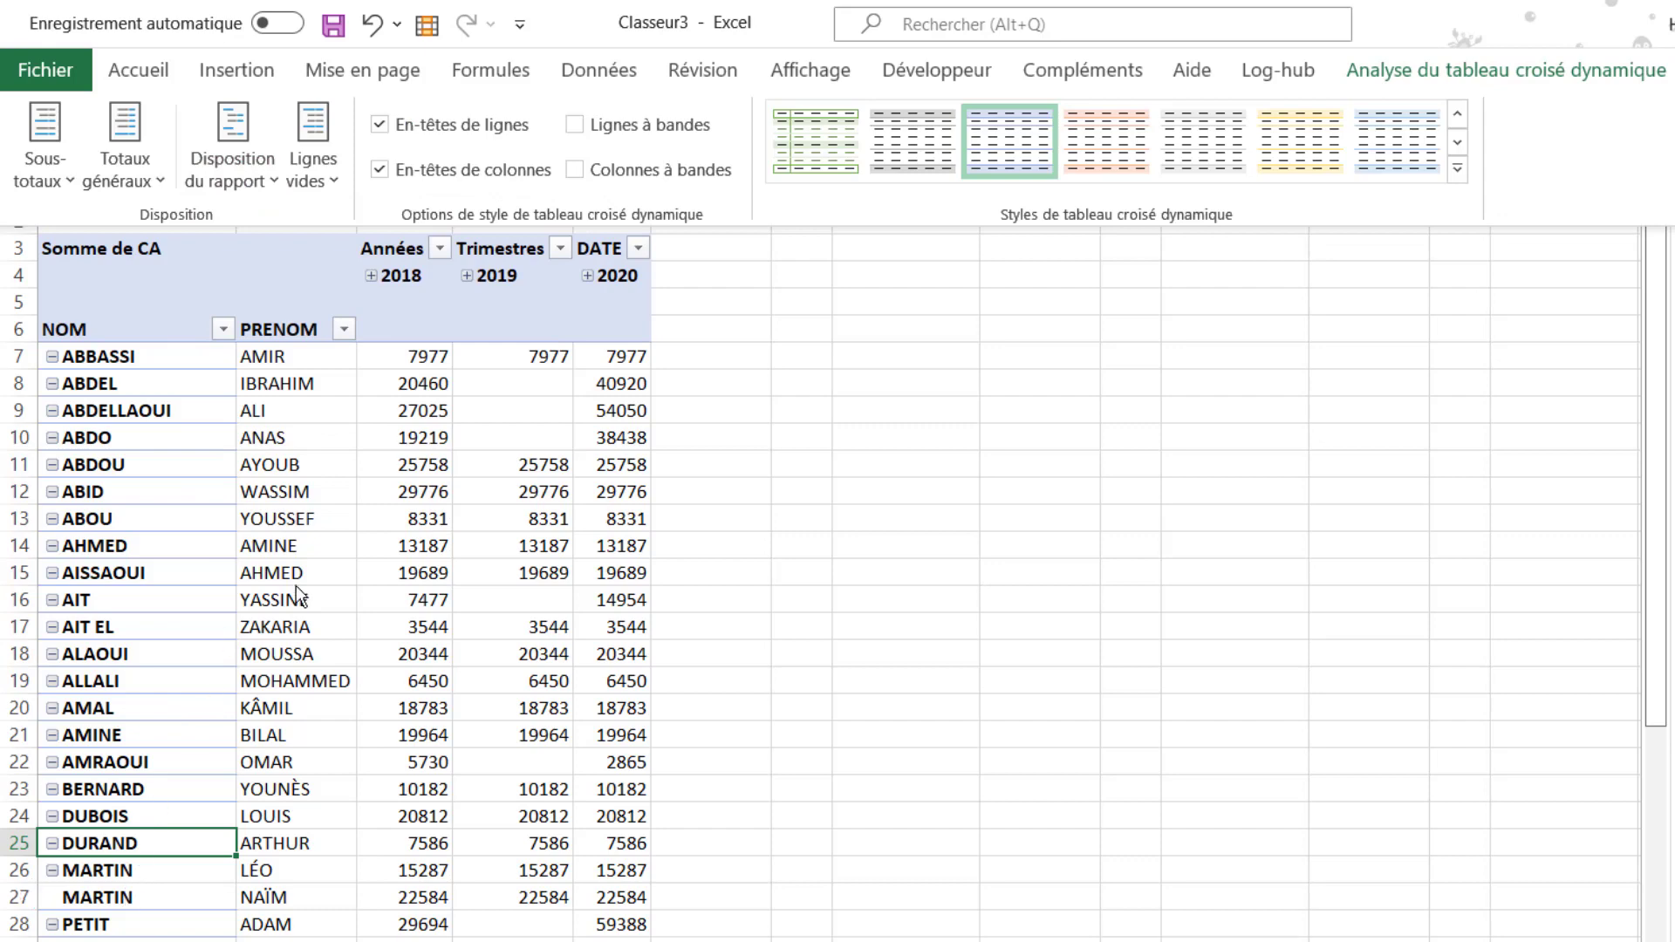
{"action": "left_click", "coordinate": [420, 277]}
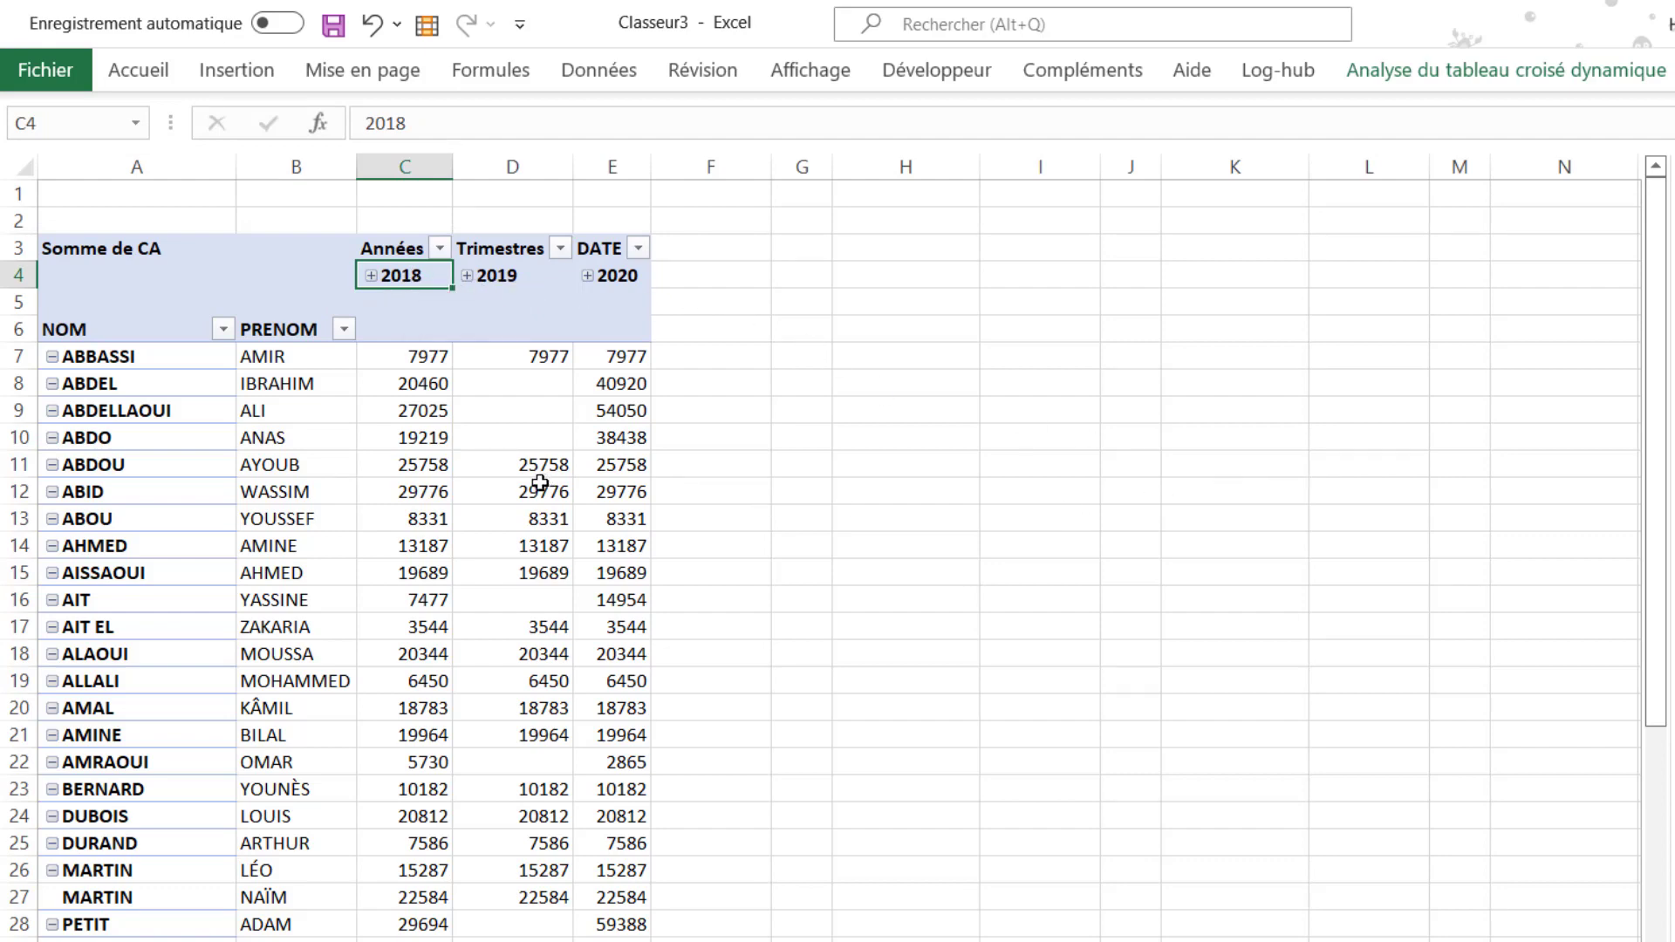
{"action": "left_click", "coordinate": [367, 407]}
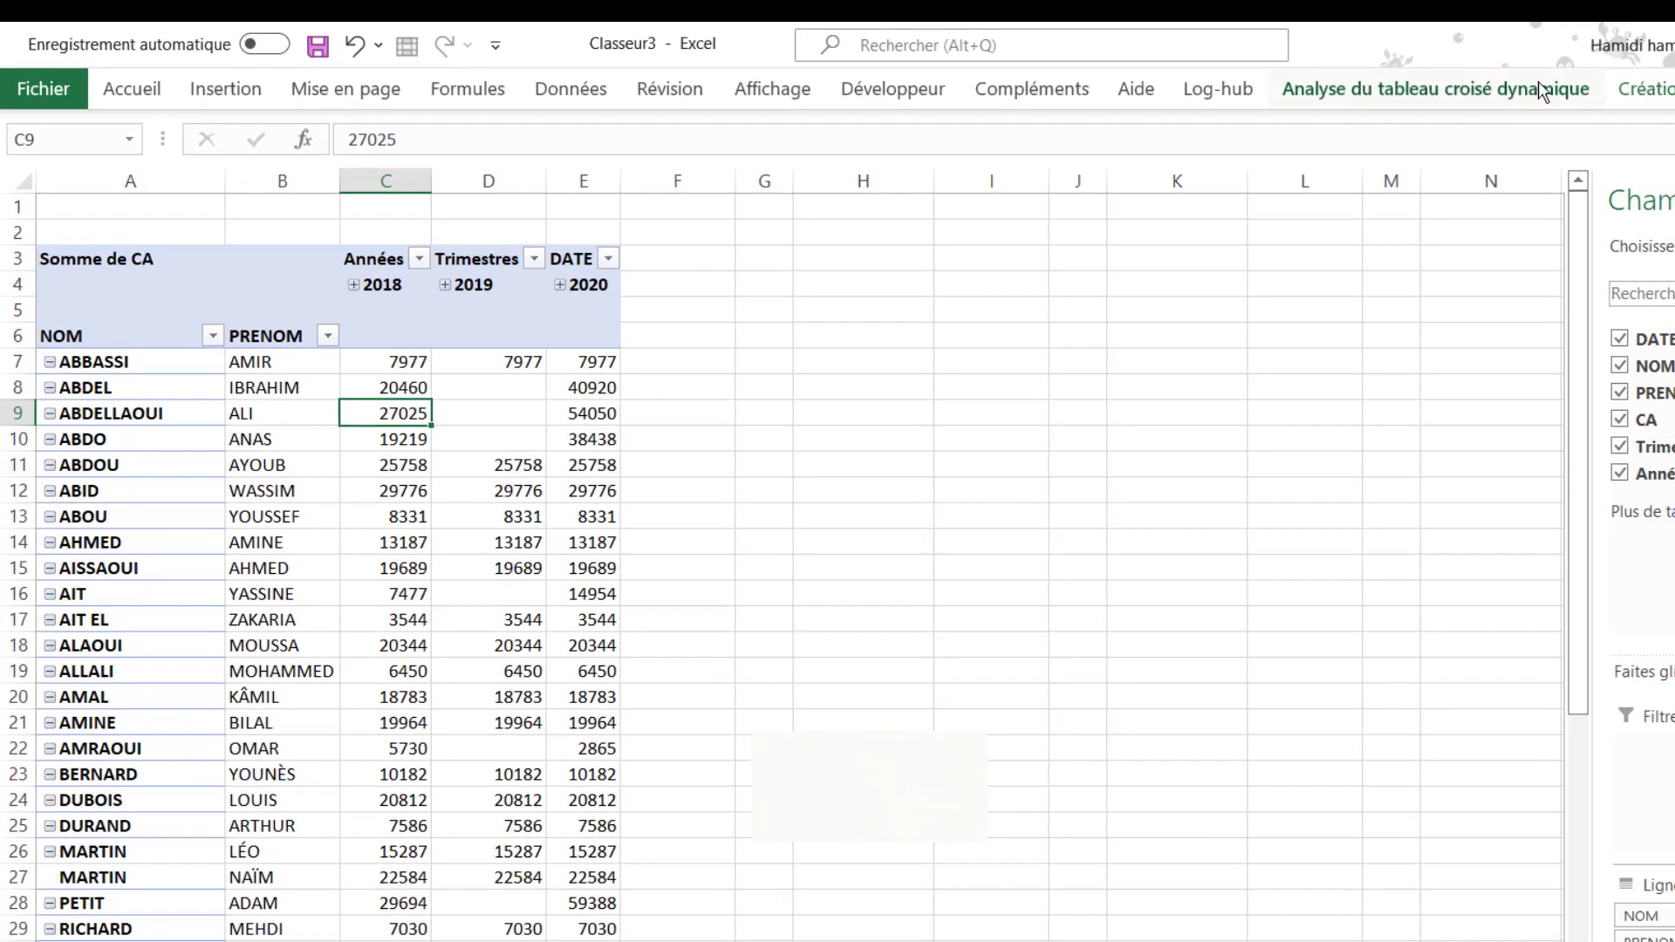
- From the pivot table analysis tab, open Insérer un segment and tick Années
{"action": "left_click", "coordinate": [1544, 90]}
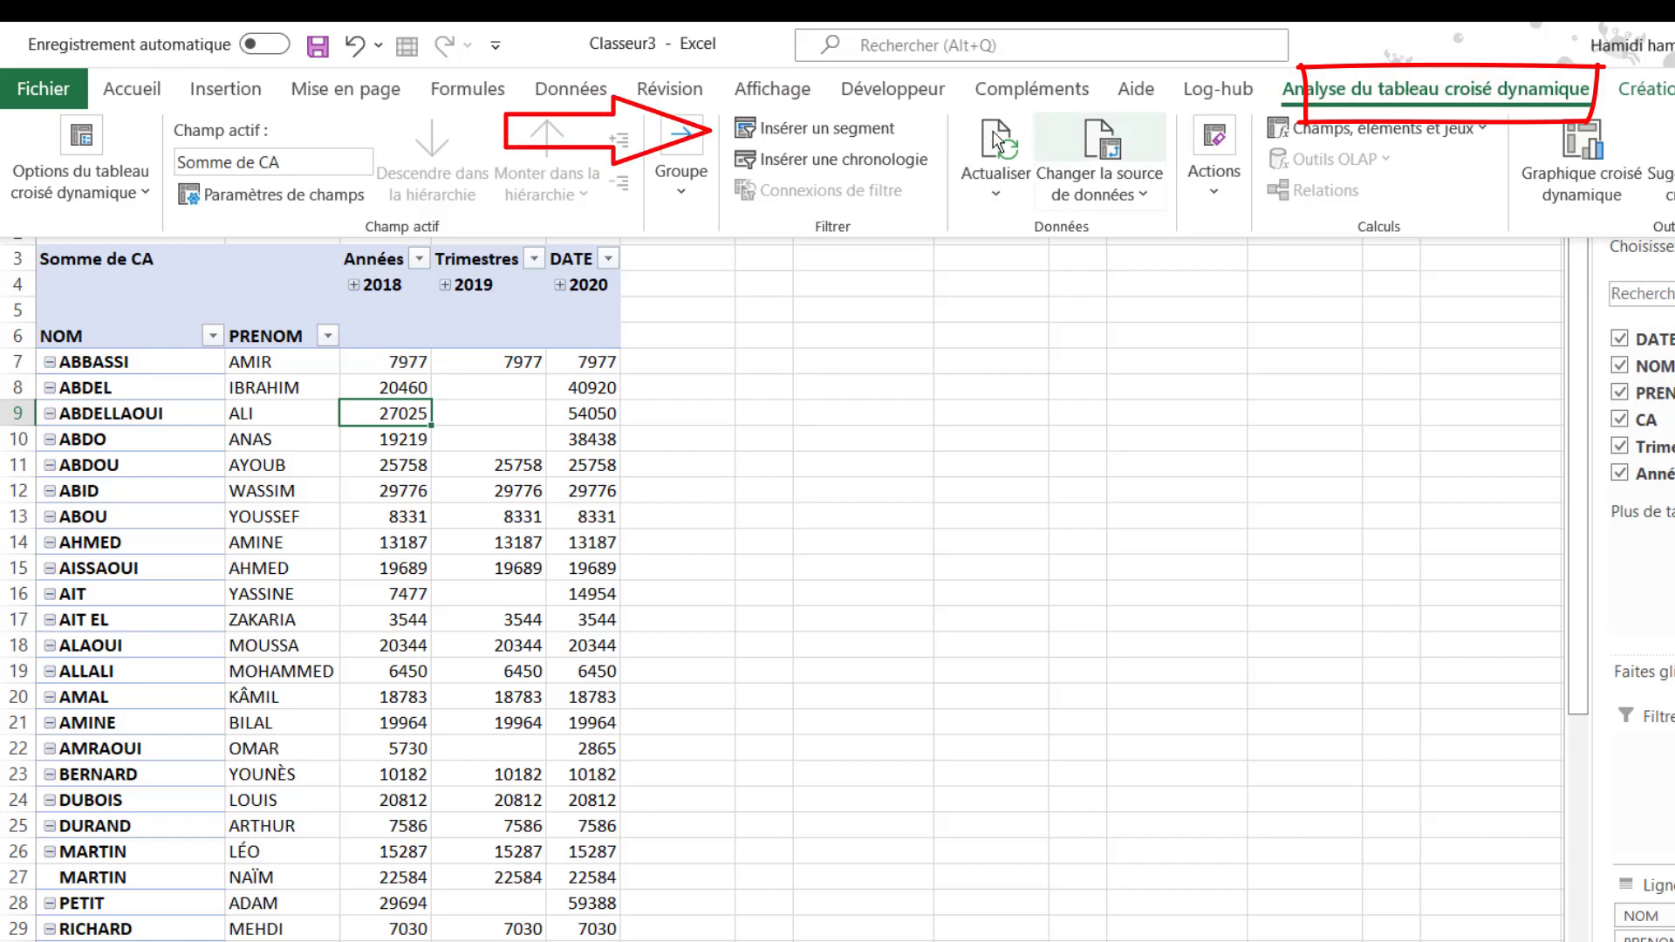
{"action": "left_click", "coordinate": [810, 130]}
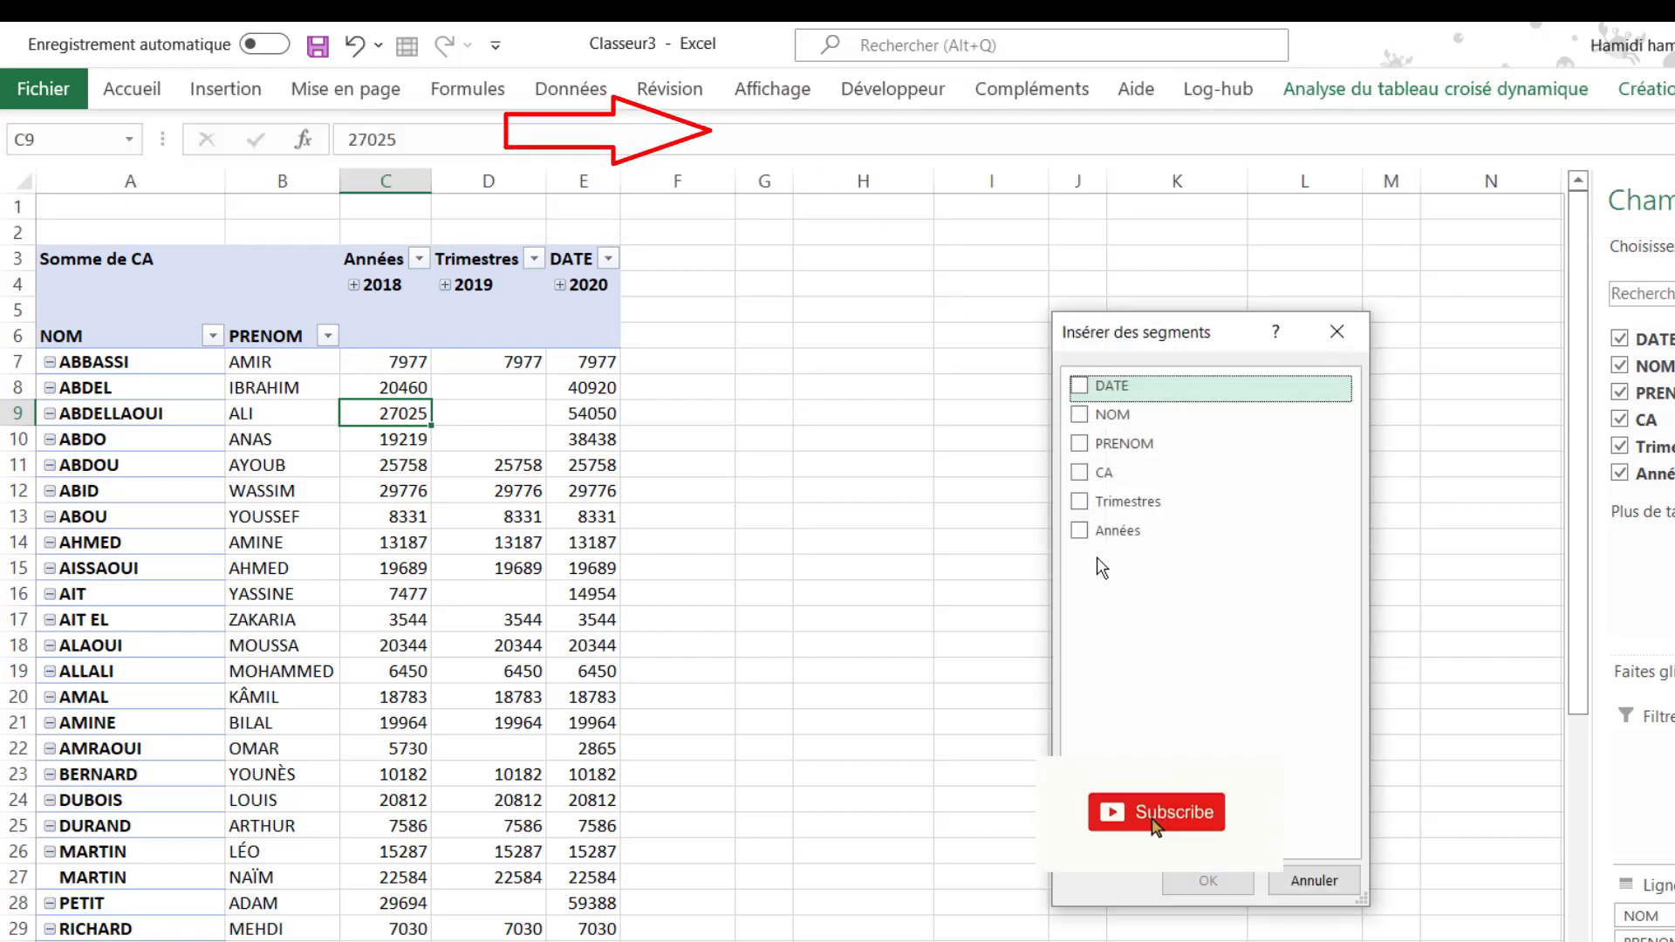
{"action": "left_click", "coordinate": [1082, 536]}
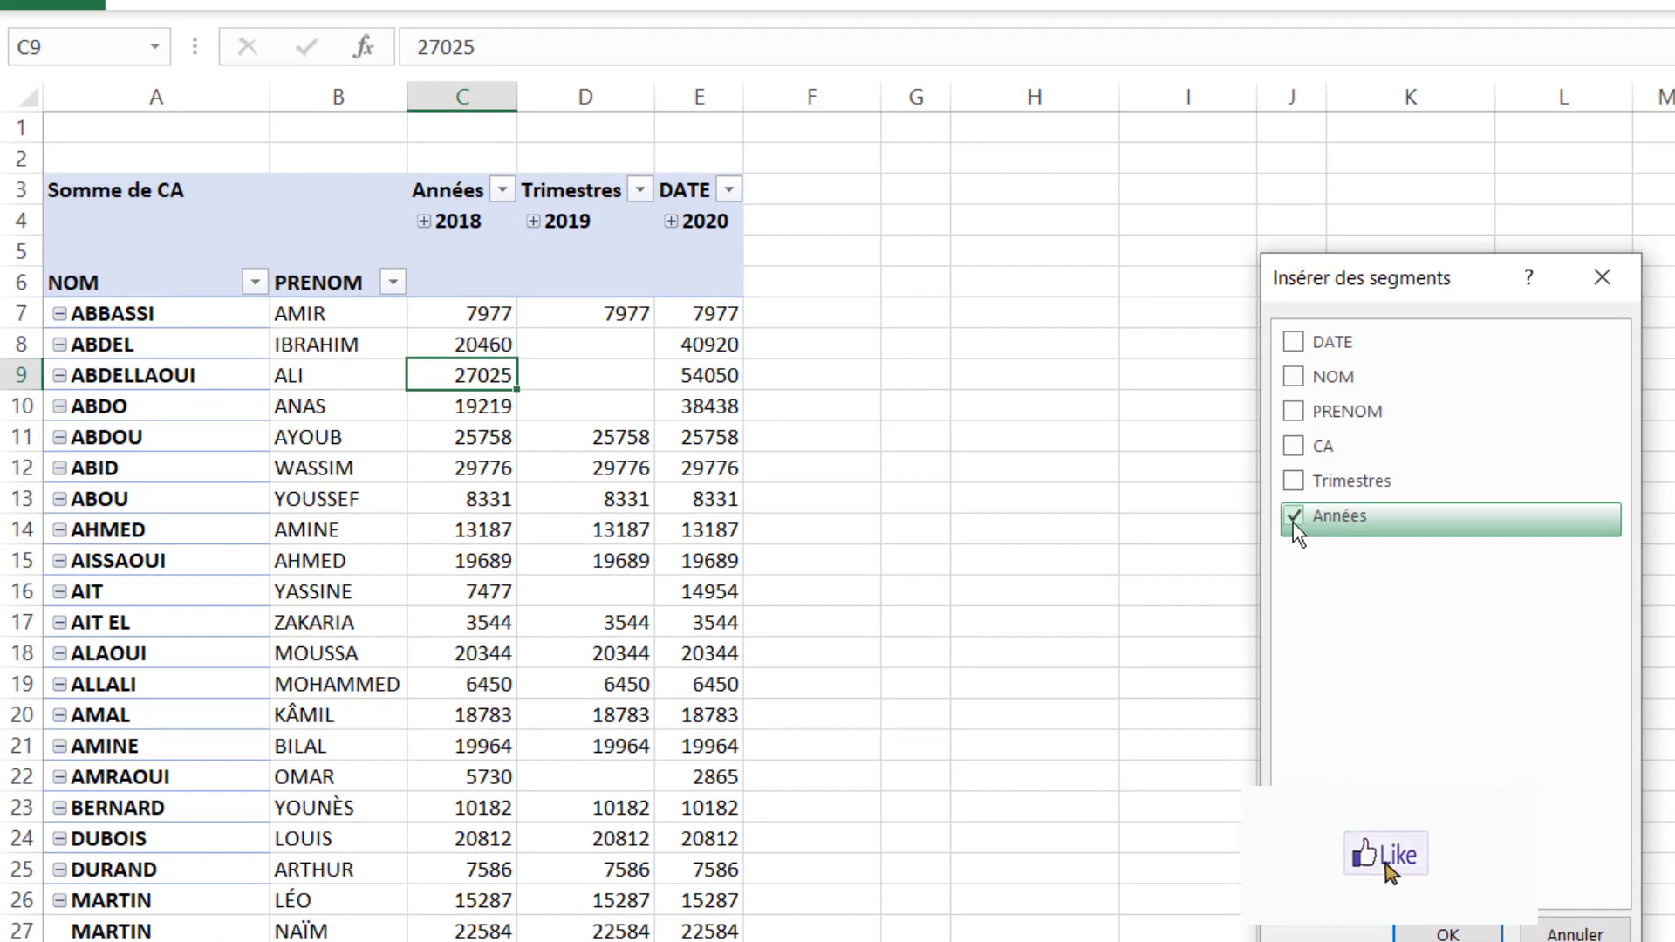
- Insert the Années slicer near column H, hiding items without data and turning off its header
{"action": "left_click", "coordinate": [1444, 933]}
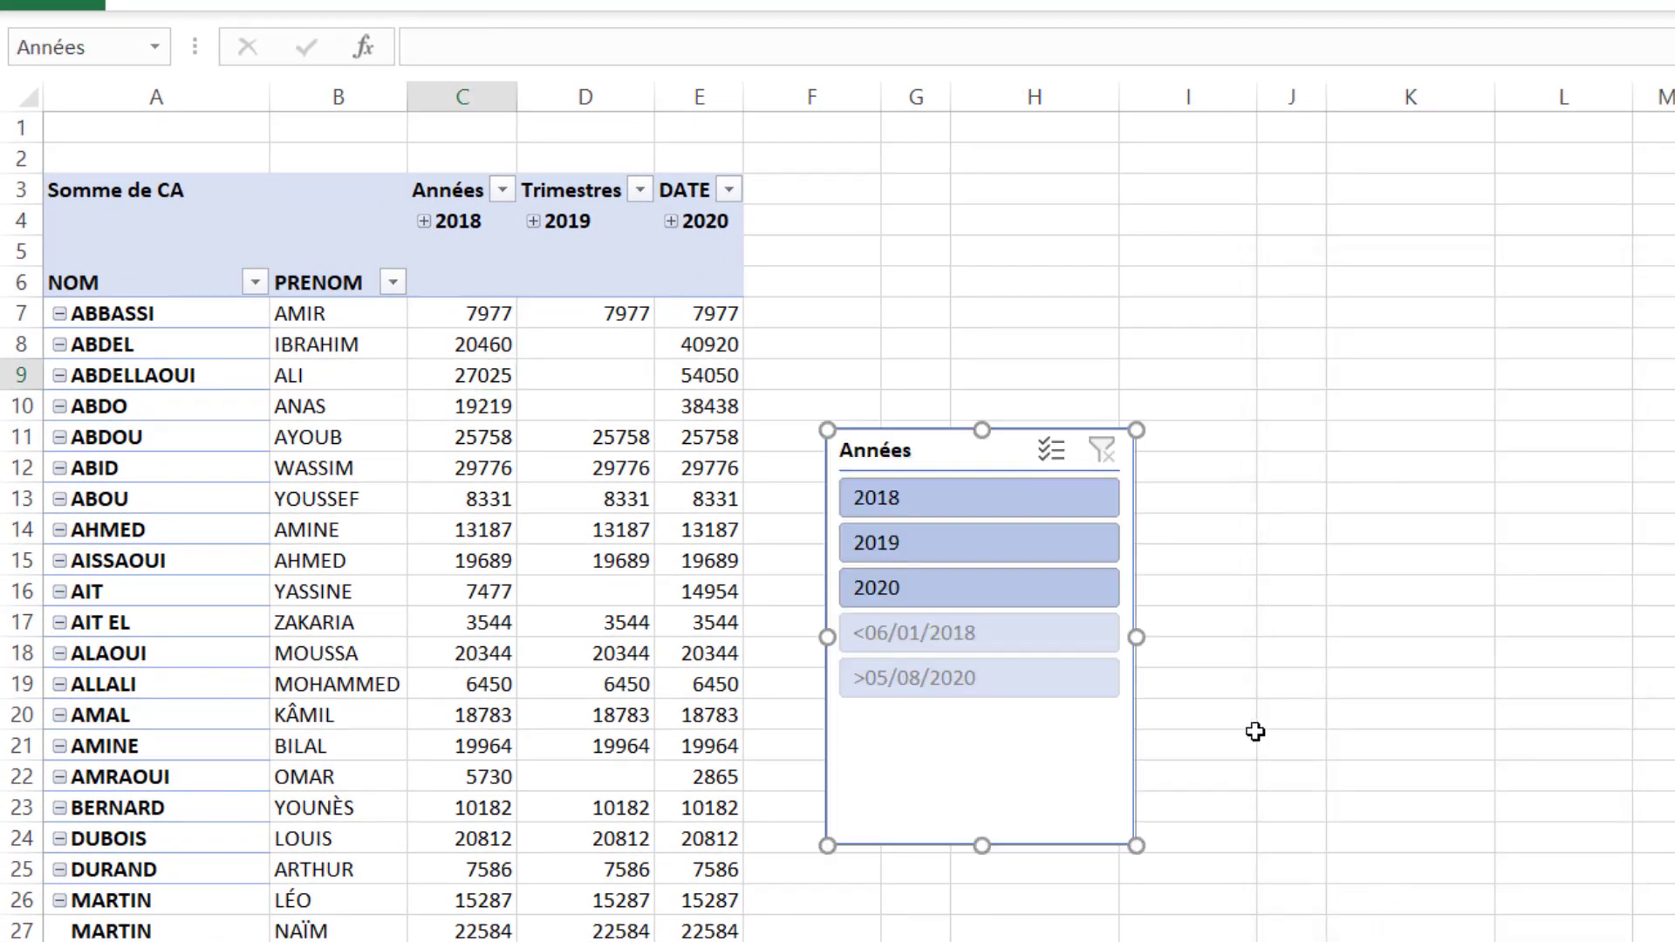
{"action": "left_click_drag", "start_coordinate": [987, 449], "coordinate": [1119, 182]}
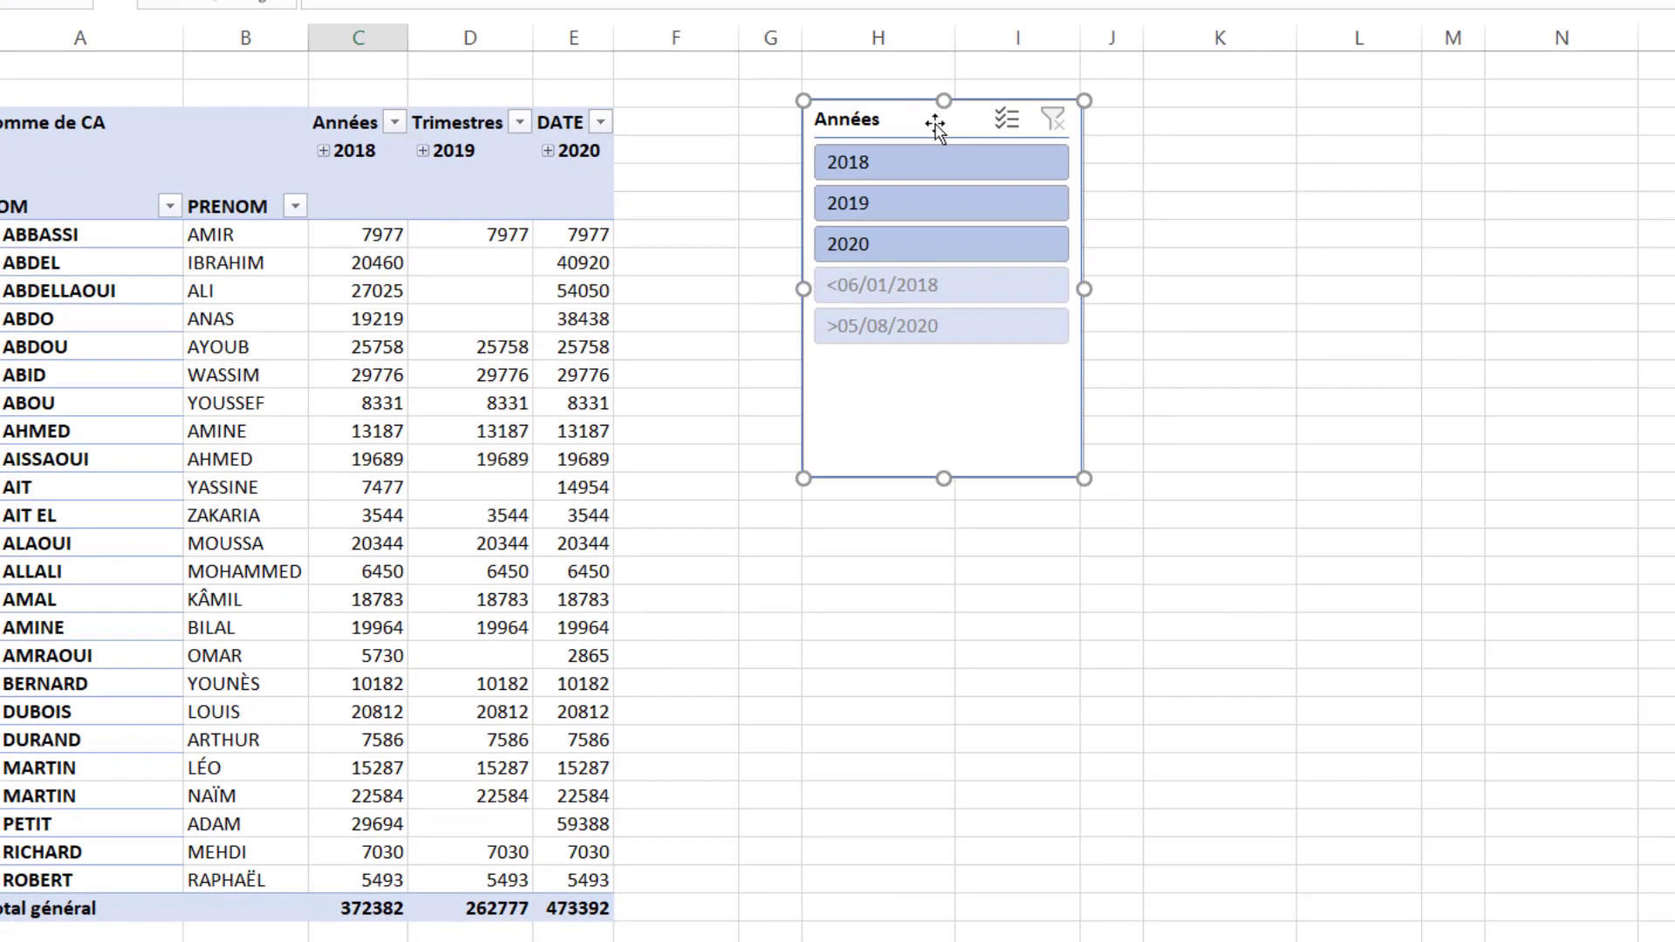
{"action": "right_click", "coordinate": [934, 123]}
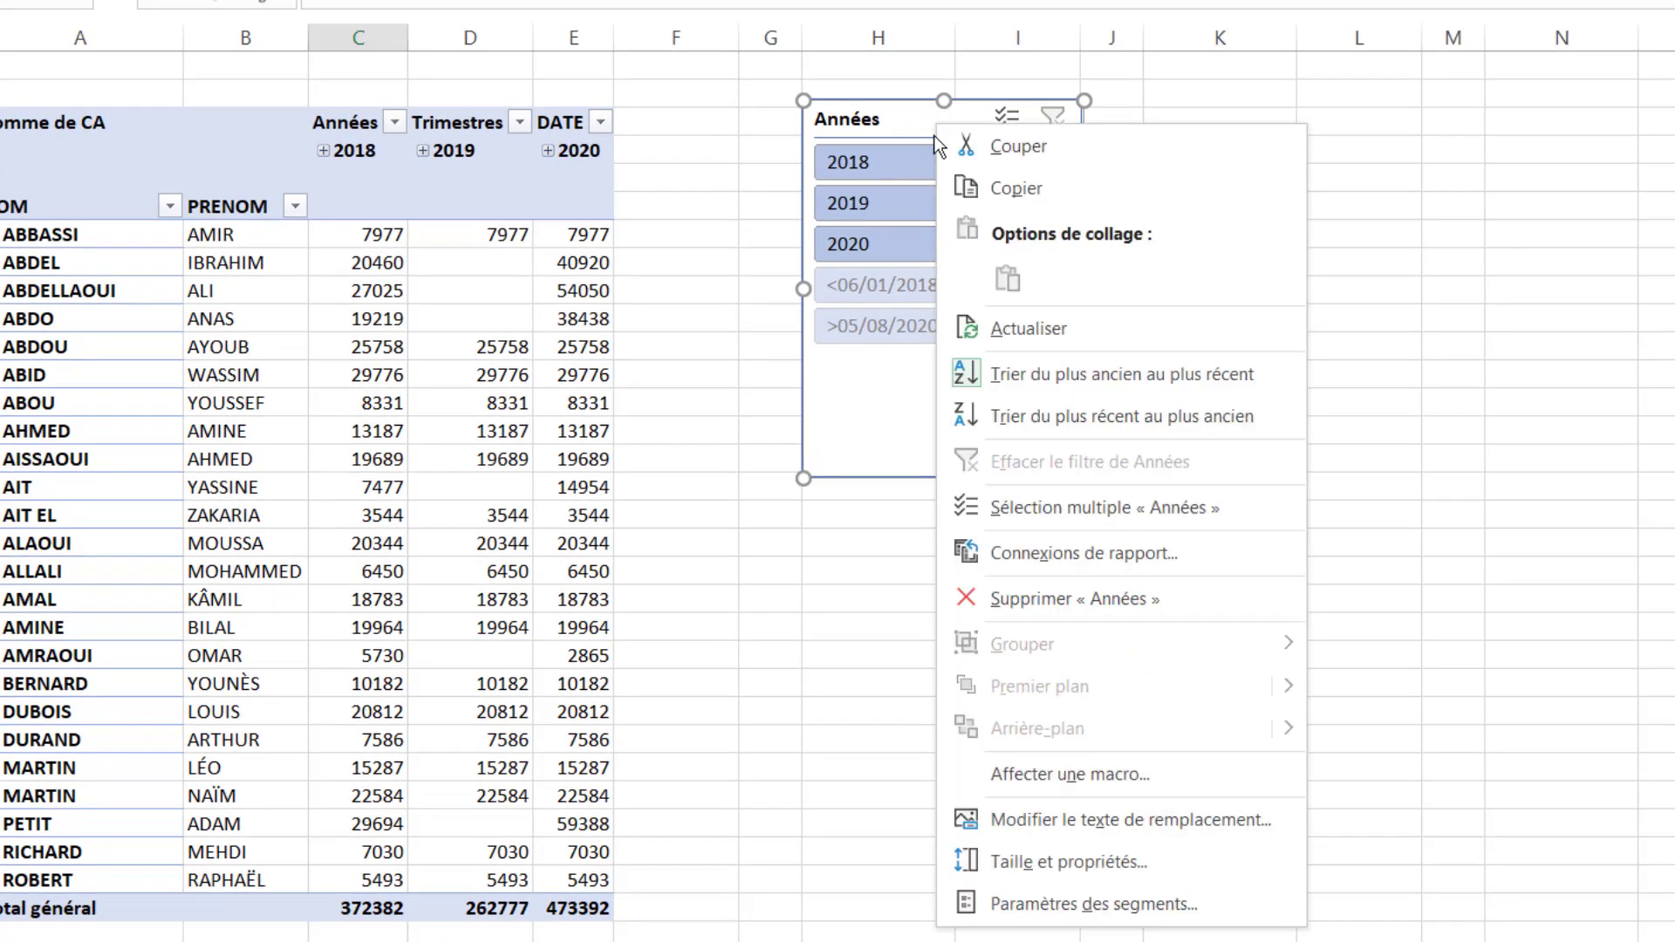
{"action": "left_click", "coordinate": [1024, 906]}
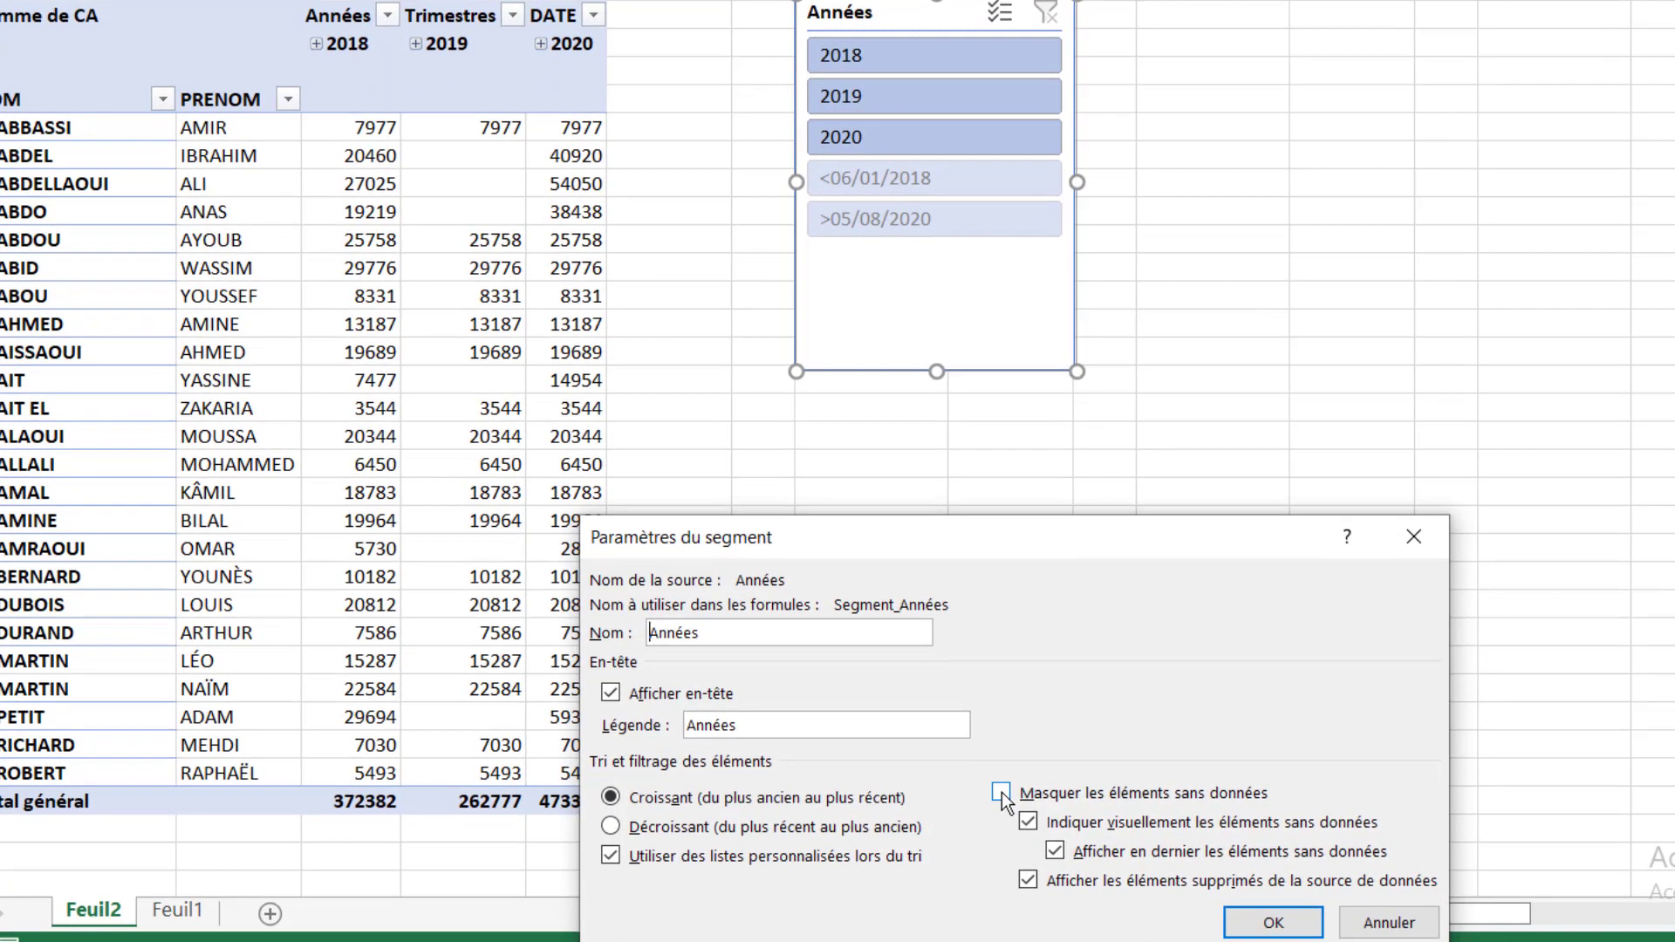
{"action": "left_click", "coordinate": [1002, 792]}
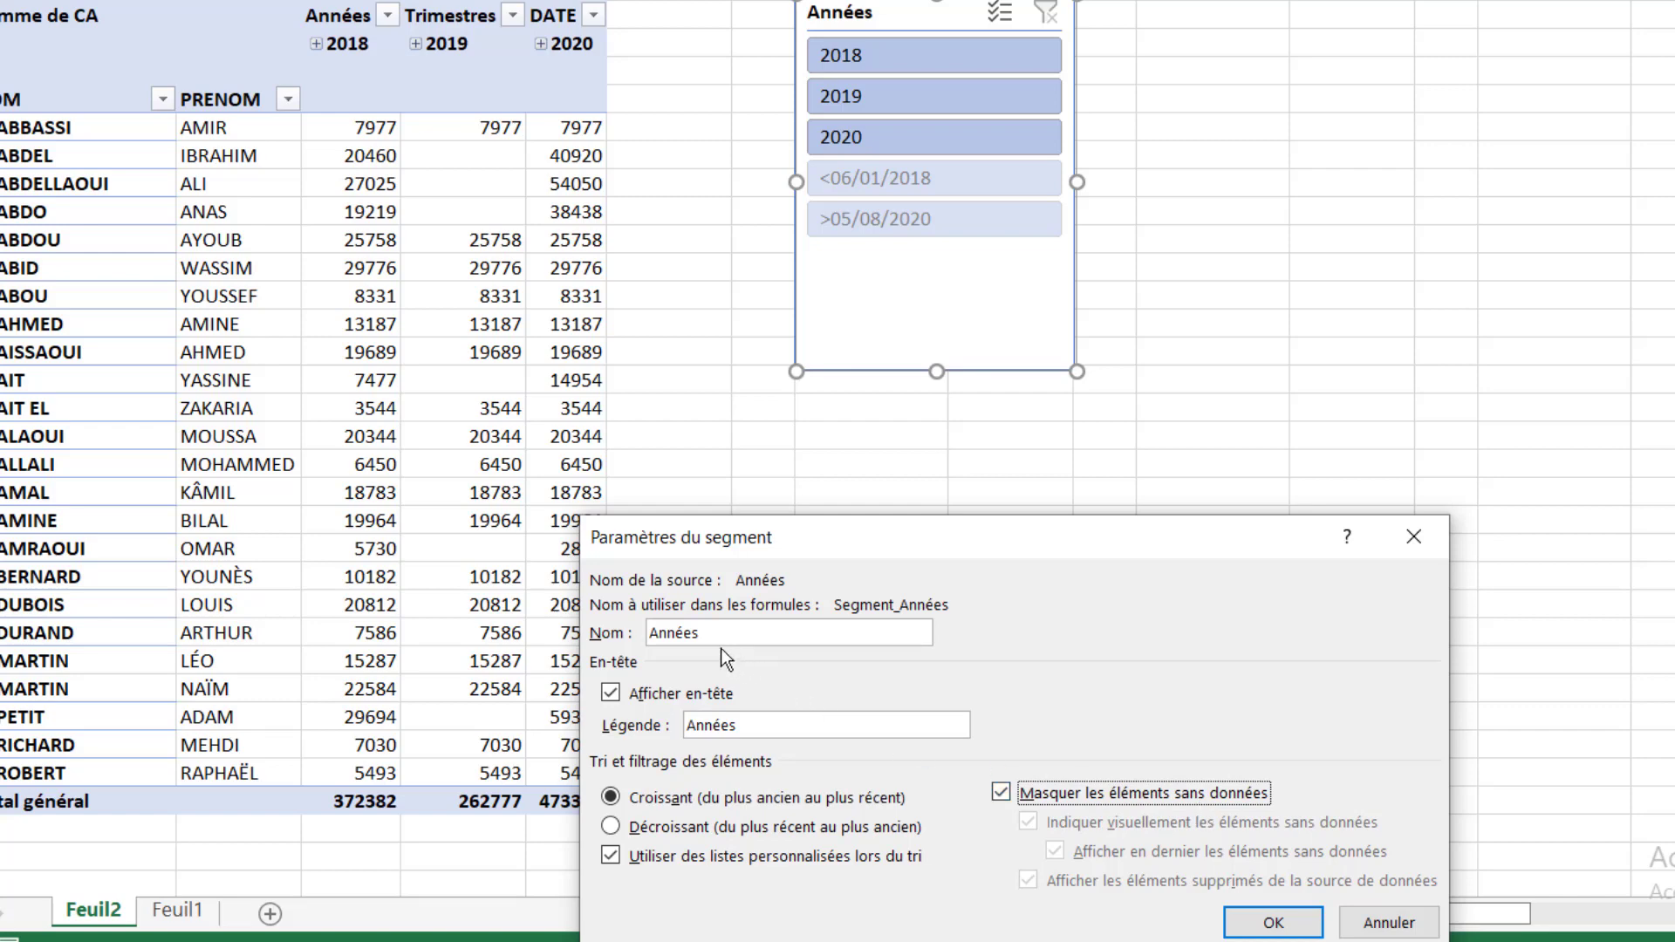
{"action": "left_click", "coordinate": [620, 693]}
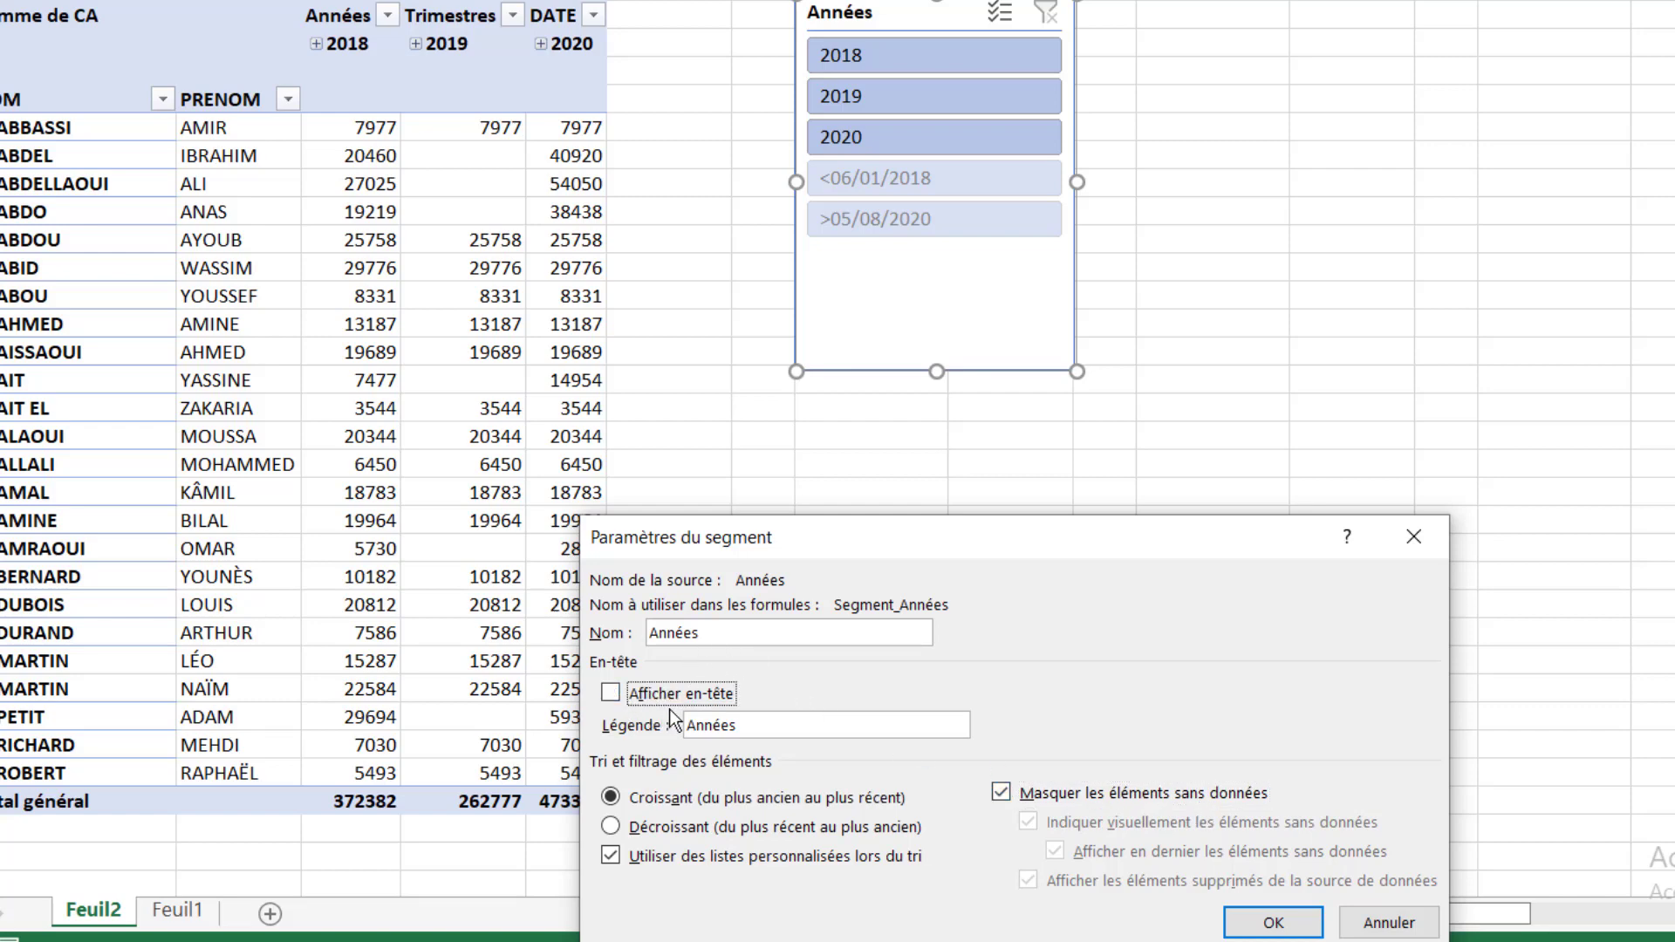
{"action": "left_click", "coordinate": [1248, 916]}
- Reopen the Années slicer settings to check the applied options
{"action": "right_click", "coordinate": [968, 161]}
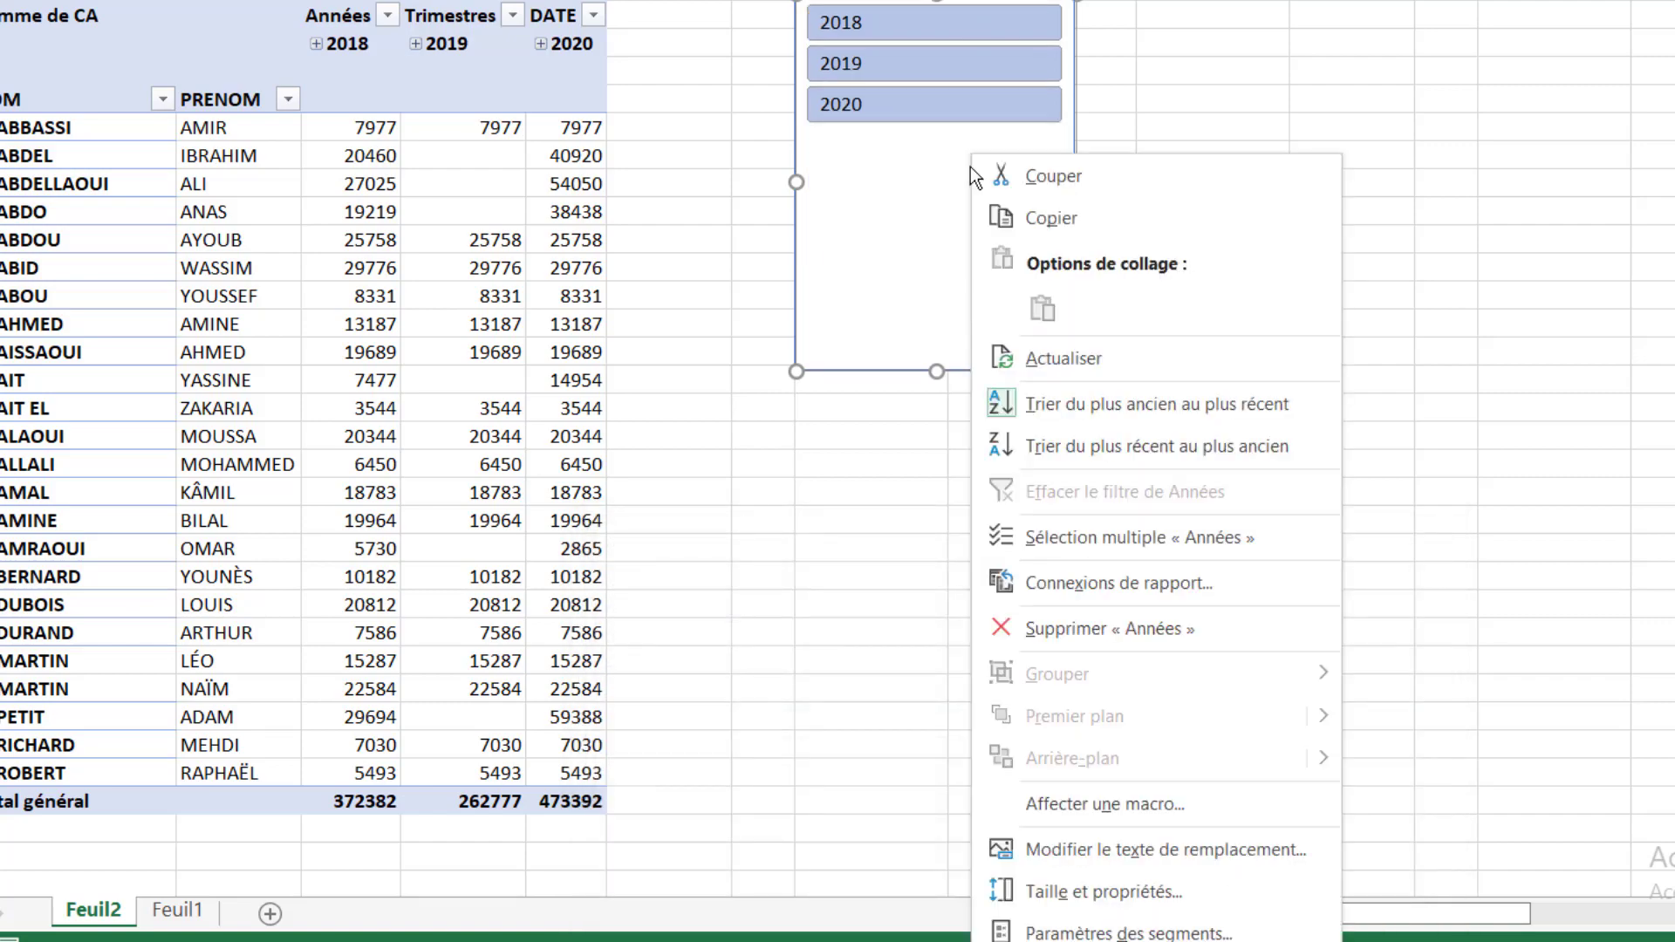
{"action": "left_click", "coordinate": [1056, 888]}
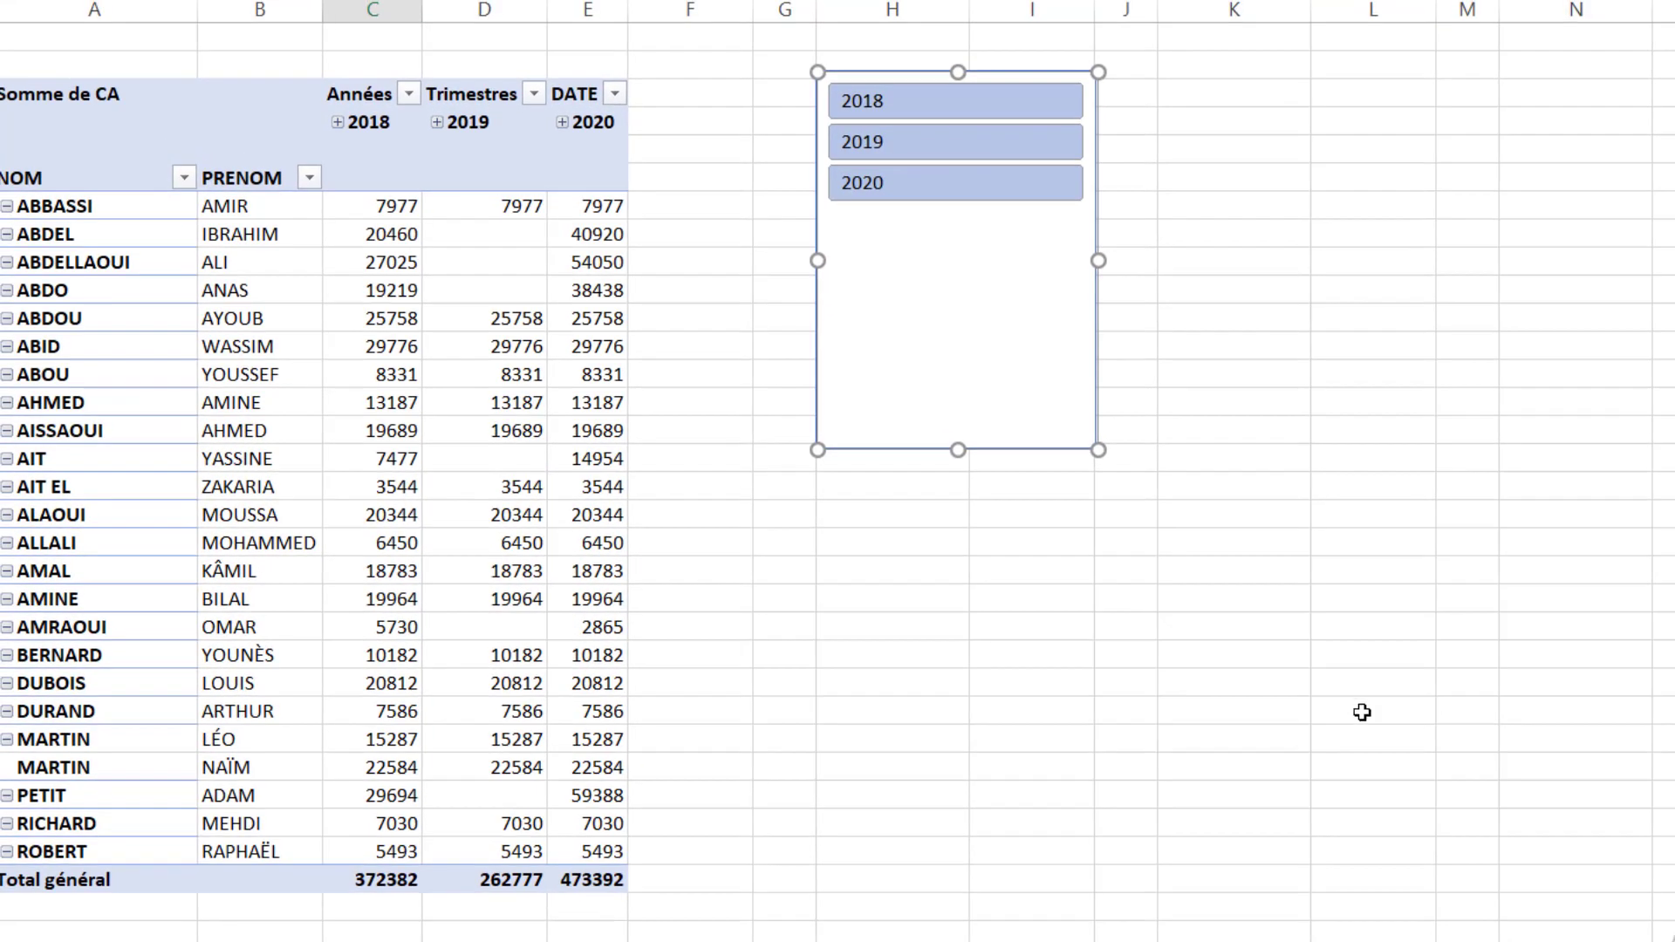
{"action": "right_click", "coordinate": [1028, 325]}
{"action": "left_click", "coordinate": [1161, 938]}
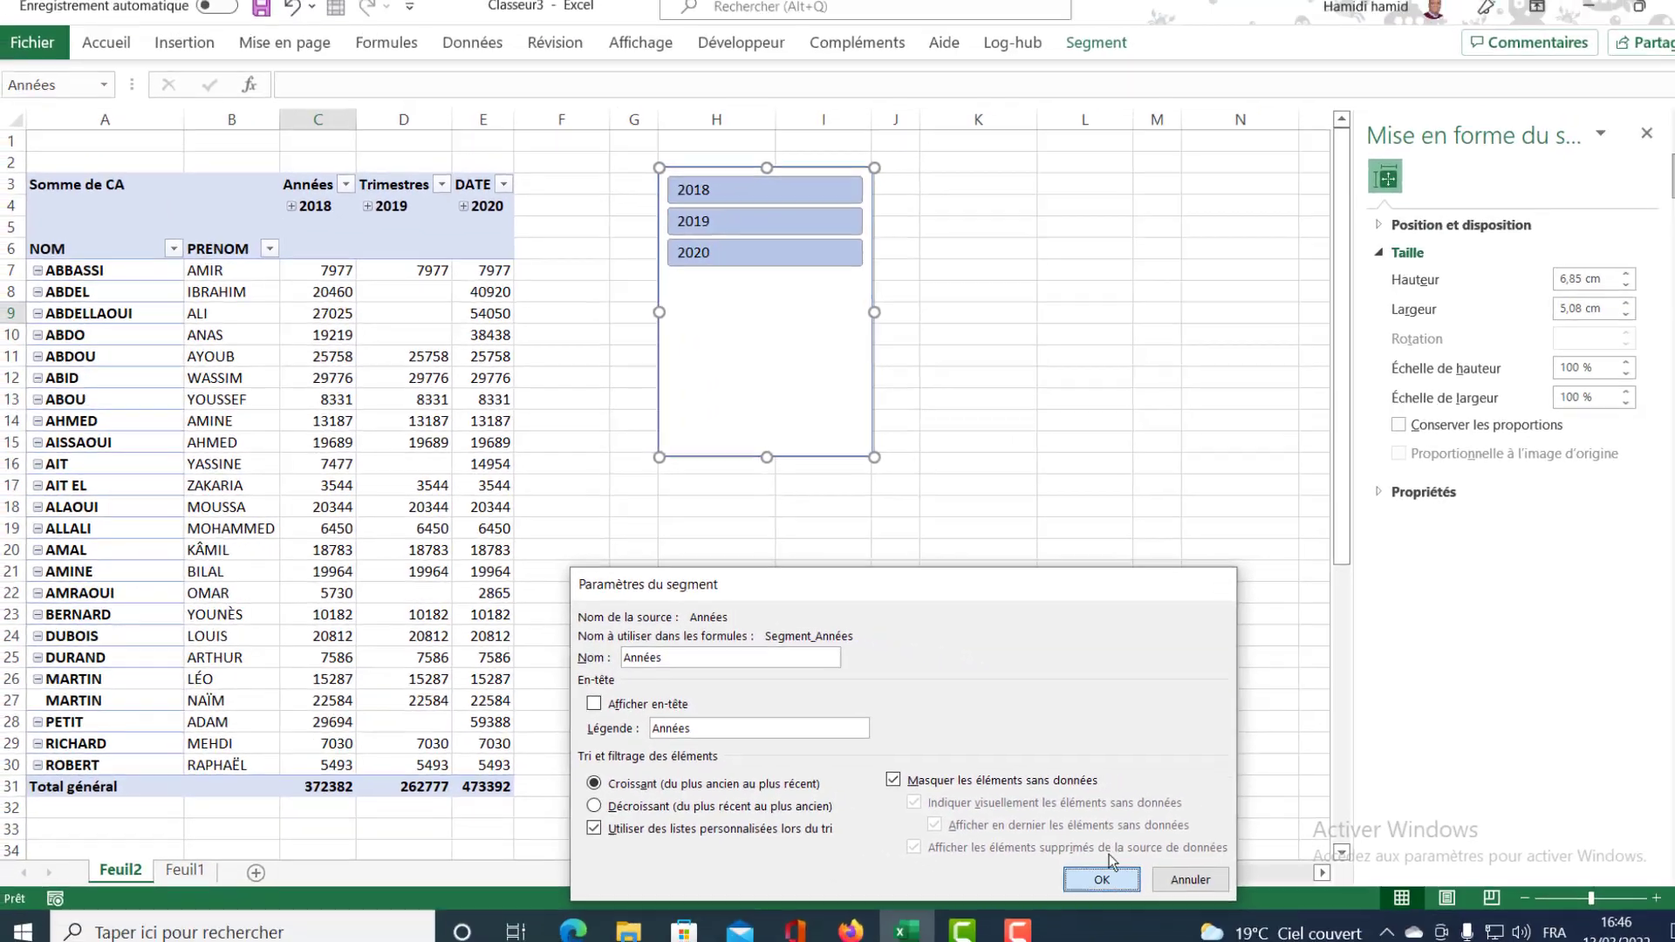
- Set the Années slicer to 3 button columns on the Segment tab
{"action": "left_click", "coordinate": [1102, 879]}
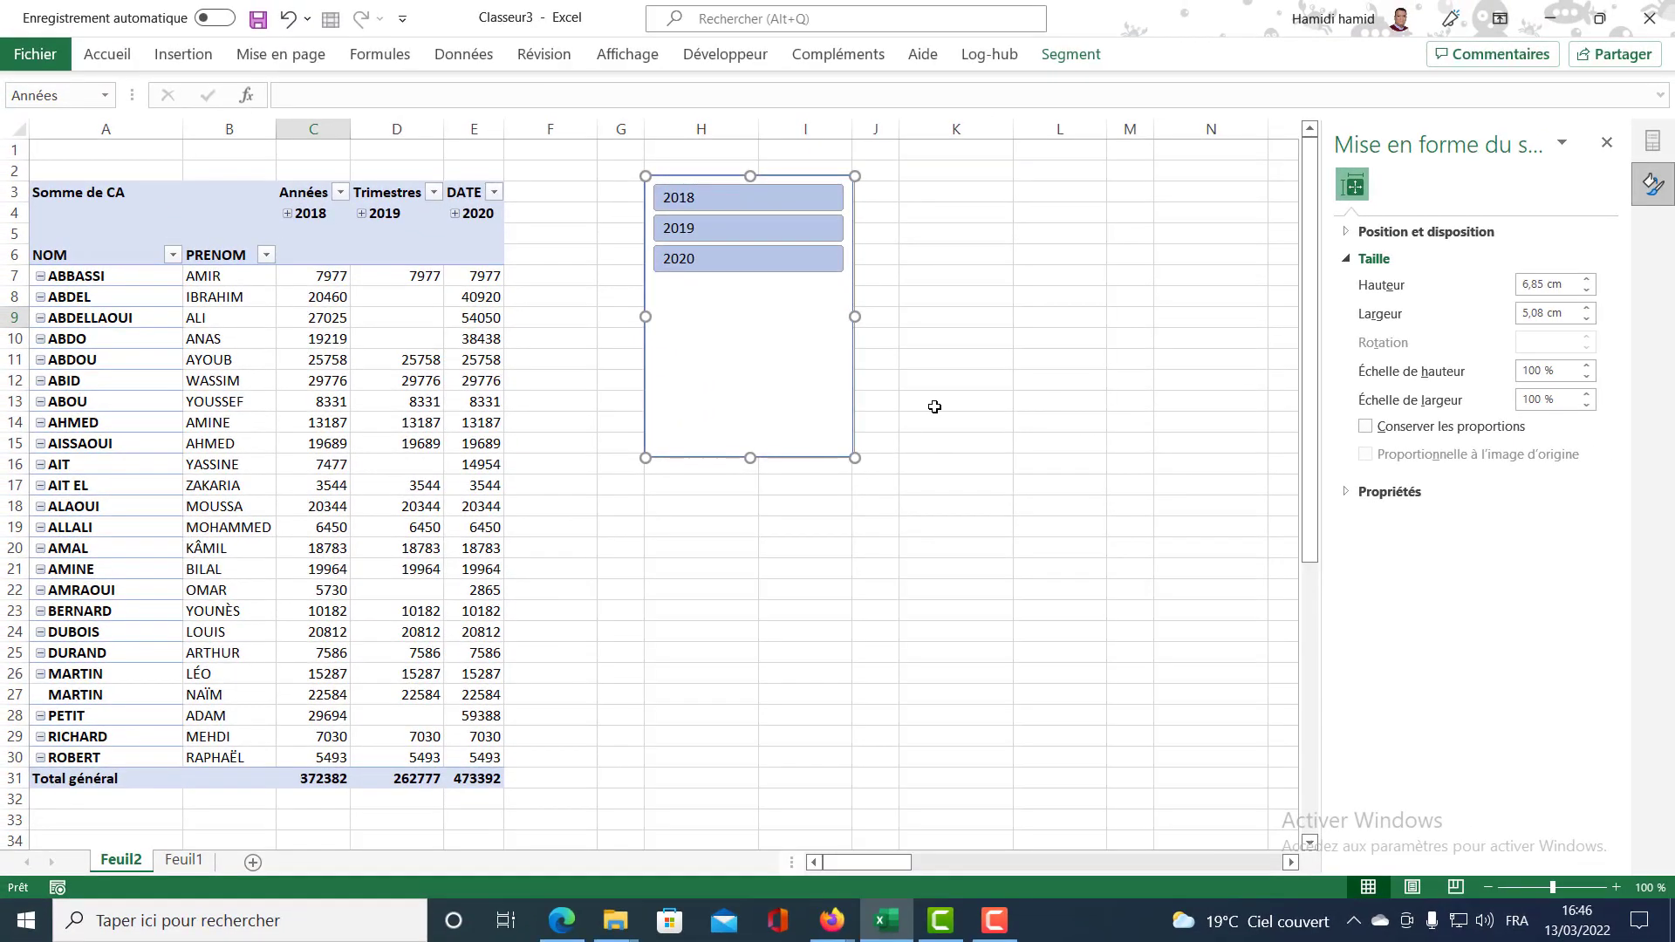
{"action": "left_click", "coordinate": [934, 400]}
{"action": "left_click", "coordinate": [842, 370]}
{"action": "left_click", "coordinate": [1072, 54]}
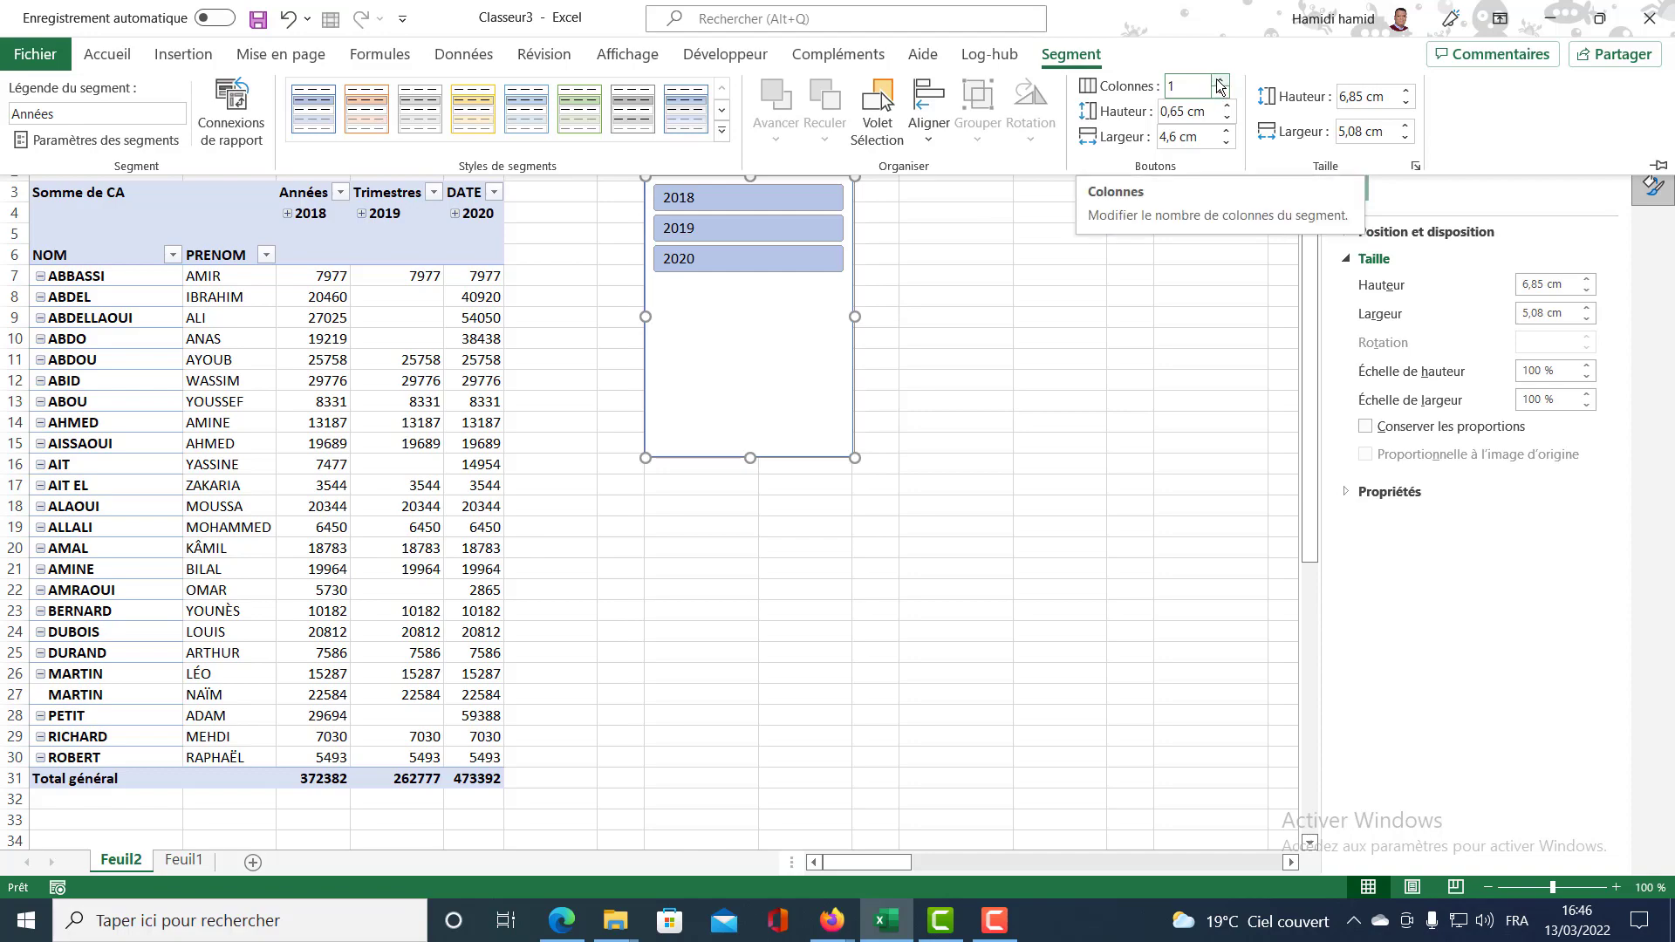
{"action": "left_click", "coordinate": [1219, 81]}
{"action": "left_click", "coordinate": [1219, 81]}
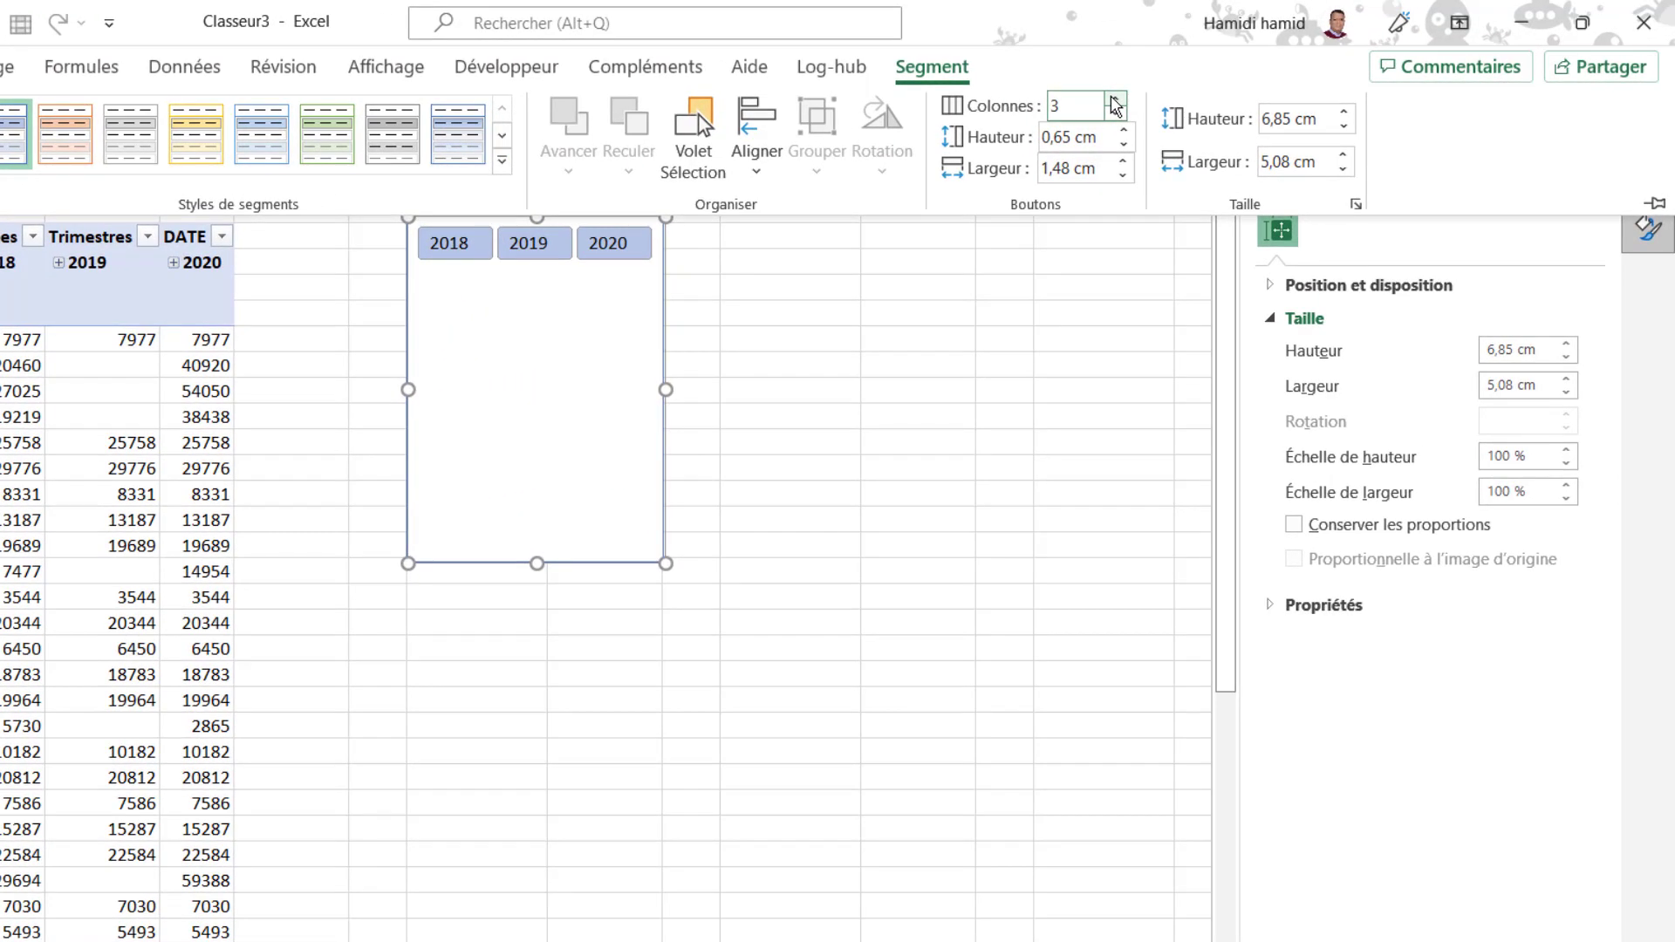
- Shrink the Années slicer to one row and move it next to the pivot table
{"action": "left_click", "coordinate": [542, 489]}
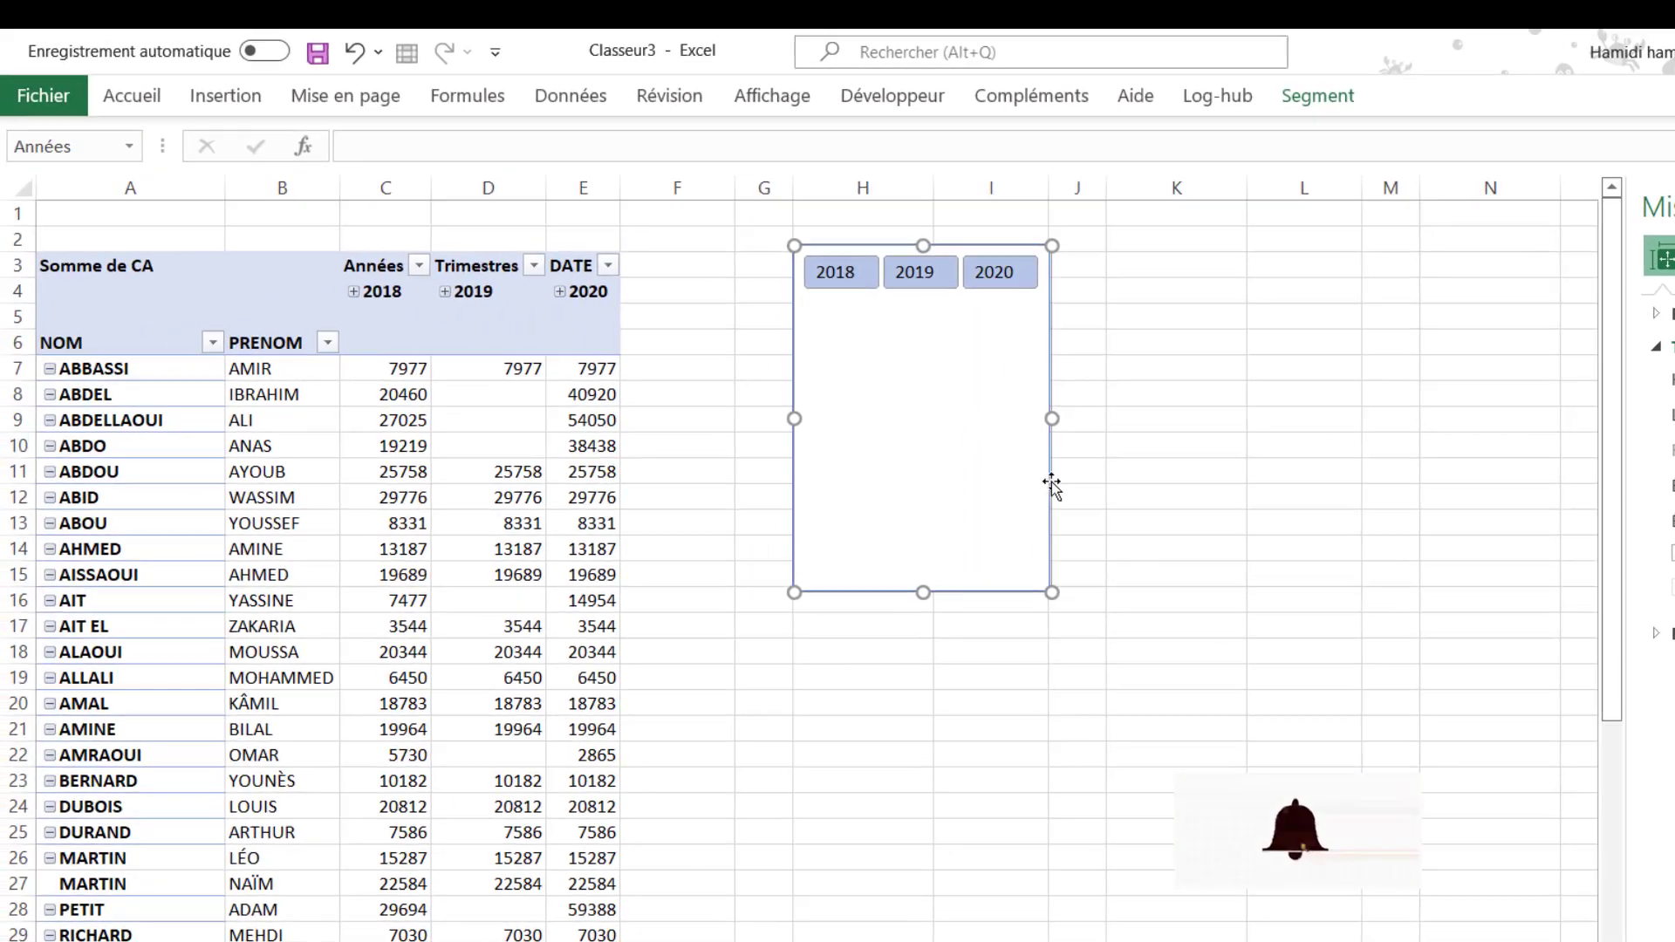
{"action": "left_click_drag", "start_coordinate": [1052, 483], "coordinate": [1025, 520]}
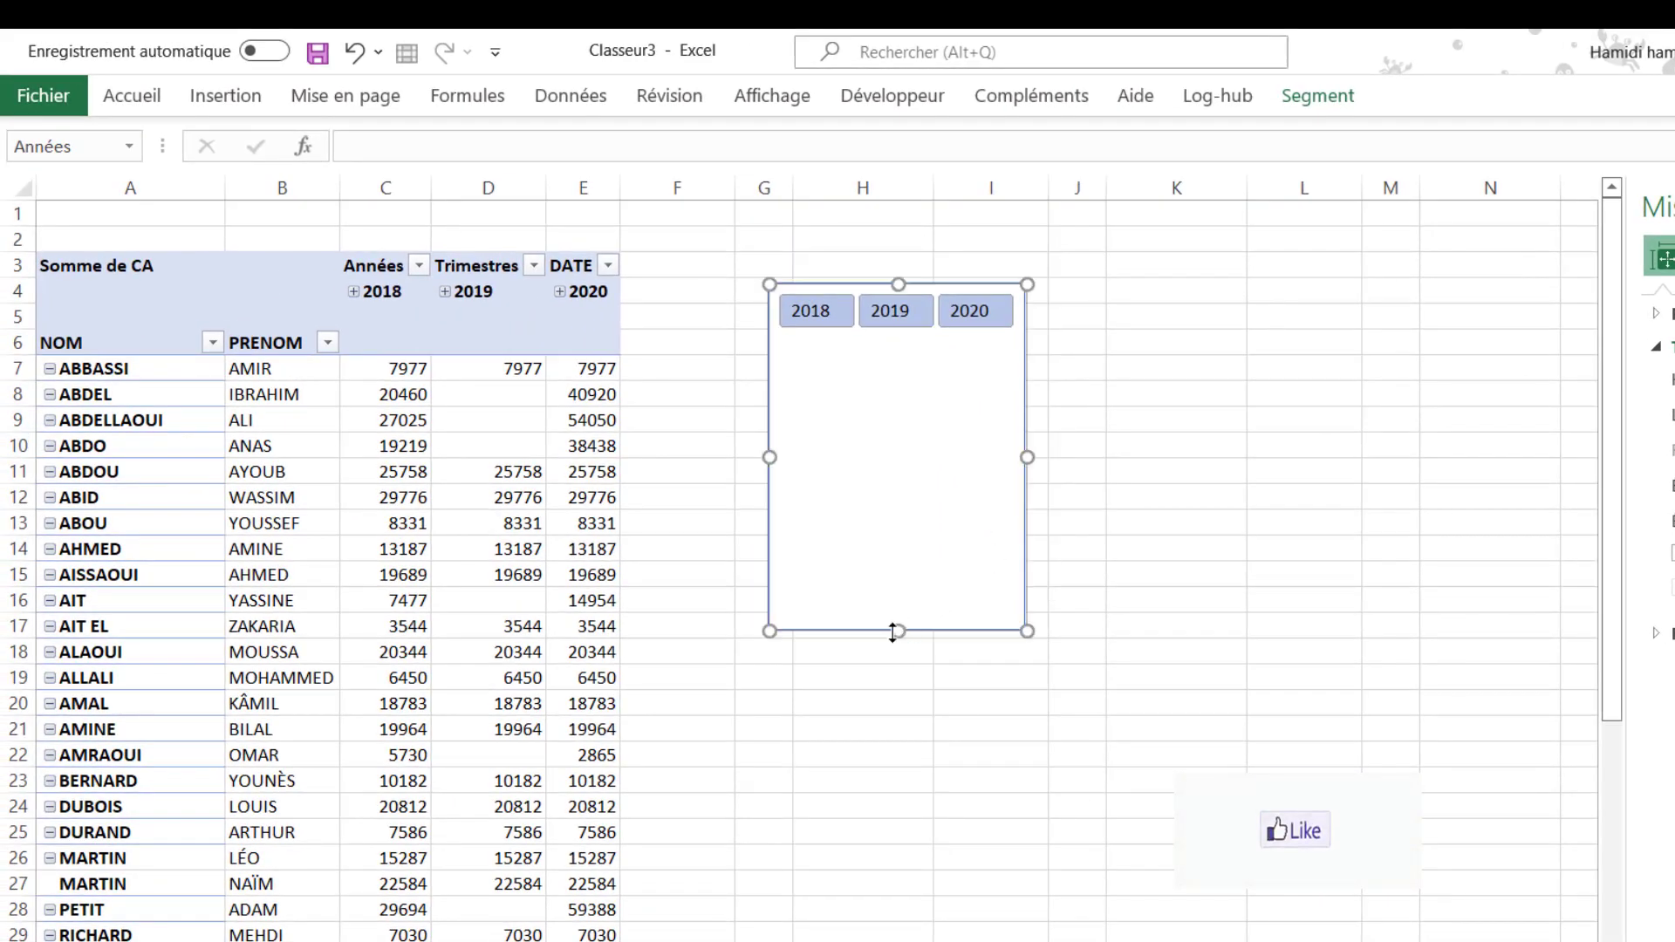
{"action": "left_click_drag", "start_coordinate": [893, 631], "coordinate": [969, 339]}
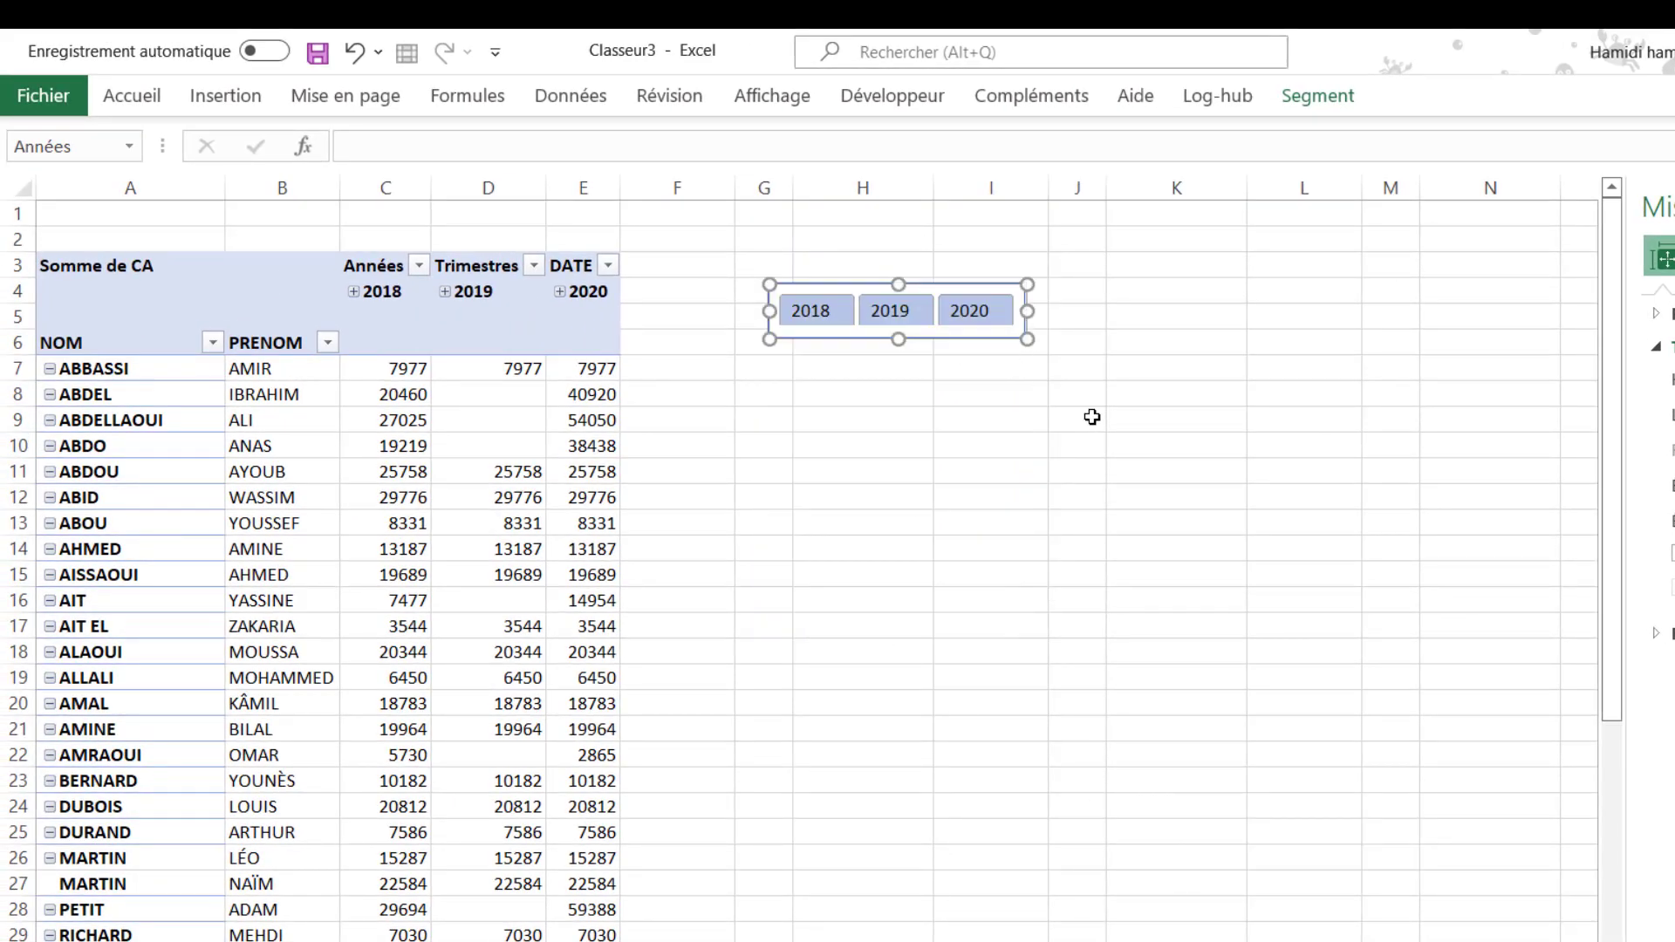
{"action": "left_click", "coordinate": [1175, 433]}
{"action": "left_click_drag", "start_coordinate": [944, 336], "coordinate": [896, 342]}
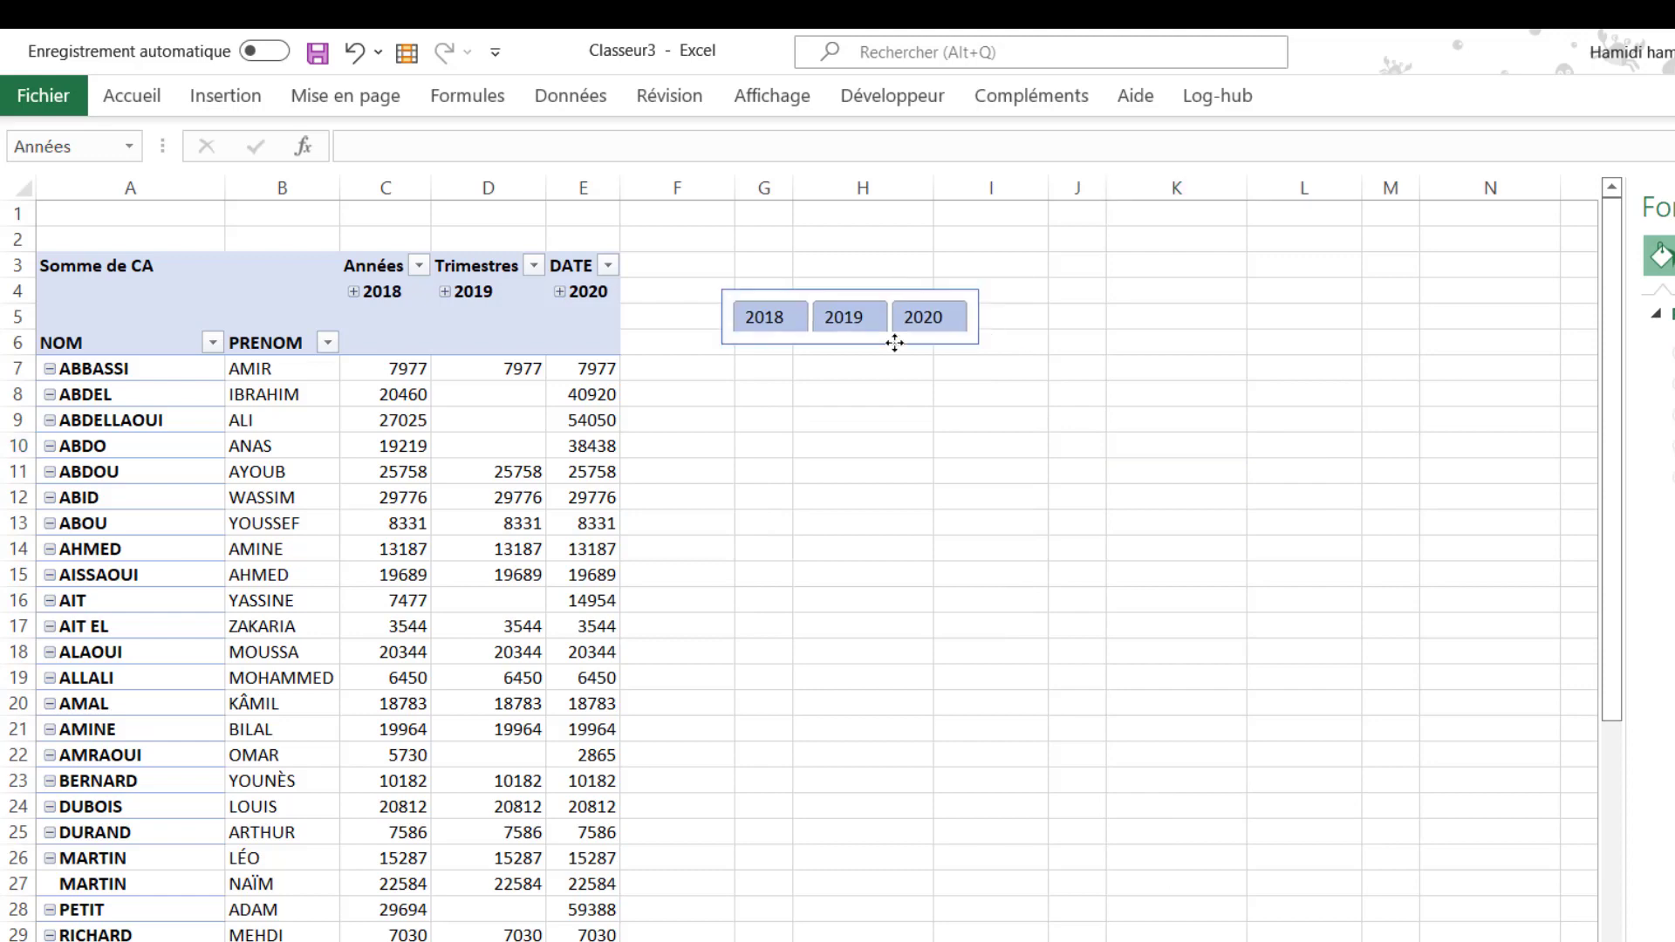
{"action": "left_click", "coordinate": [895, 341]}
- Apply the yellow slicer style to the Années slicer and expand the full style gallery
{"action": "left_click", "coordinate": [1317, 96]}
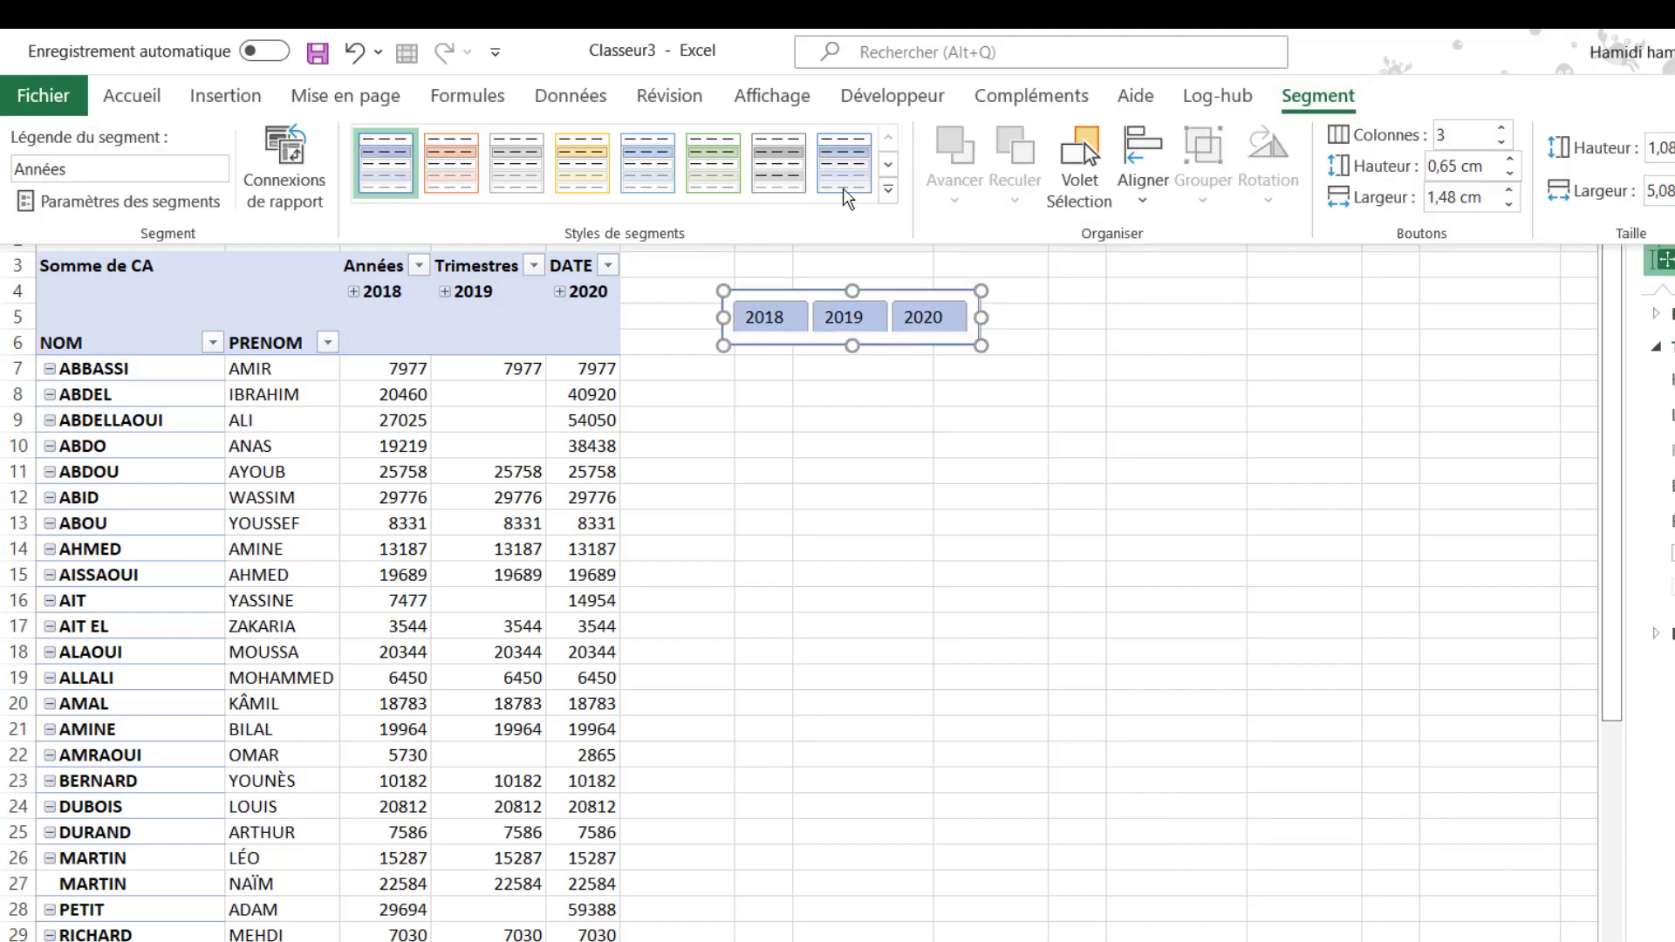
{"action": "left_click", "coordinate": [582, 163]}
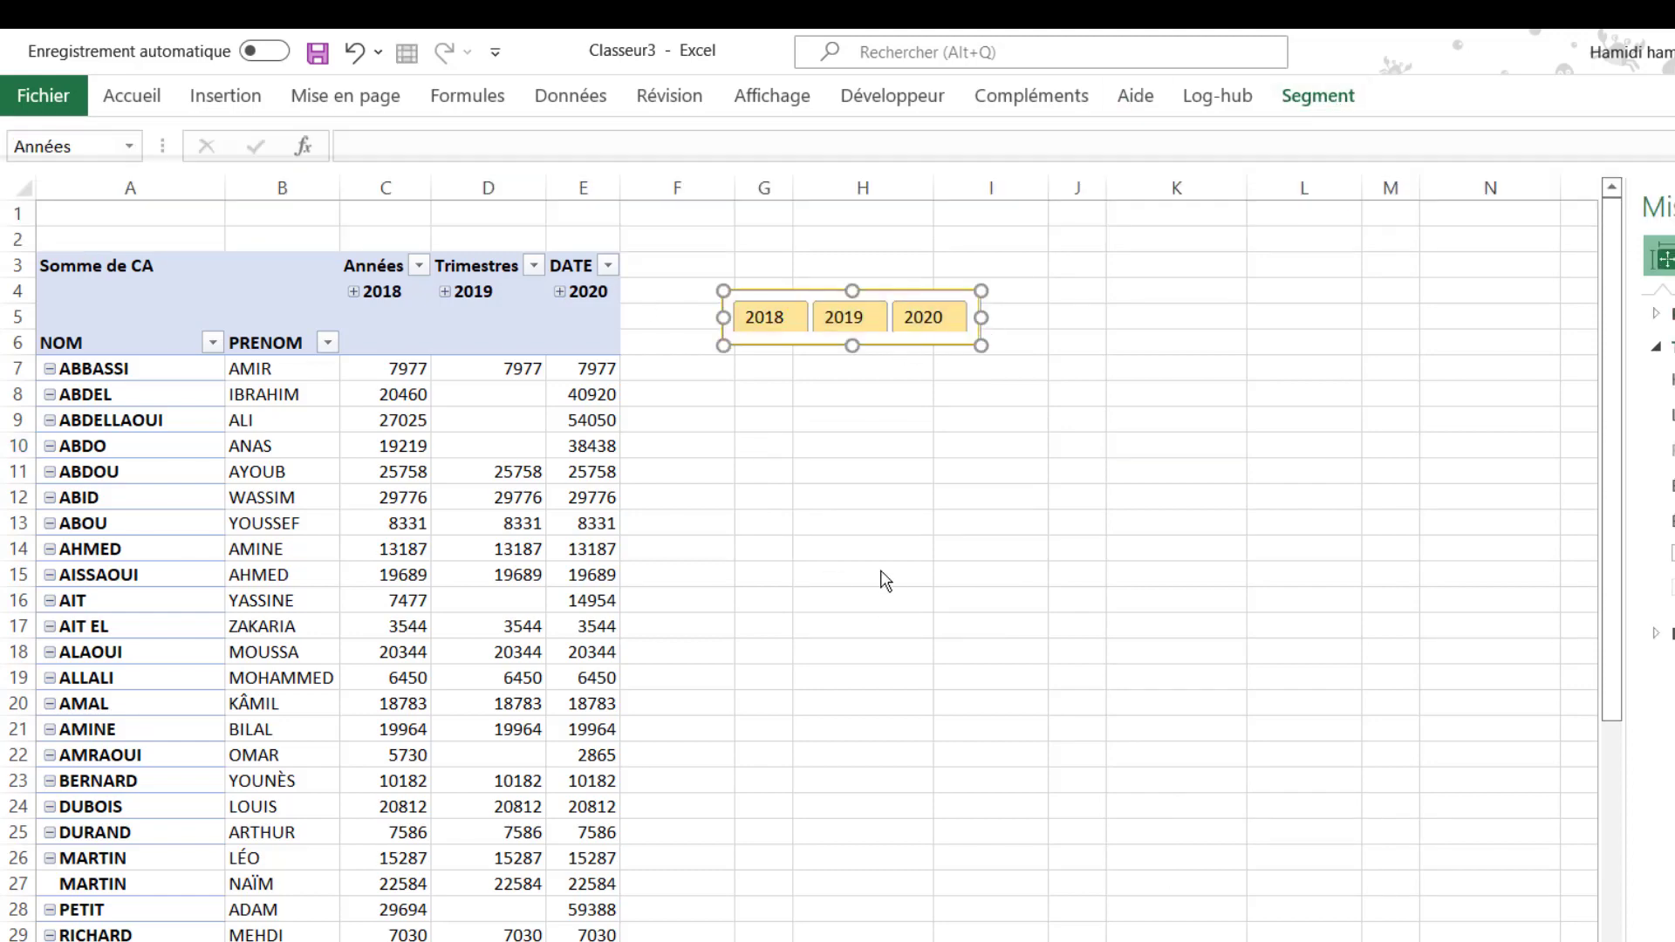
{"action": "left_click", "coordinate": [783, 441]}
{"action": "left_click", "coordinate": [946, 444]}
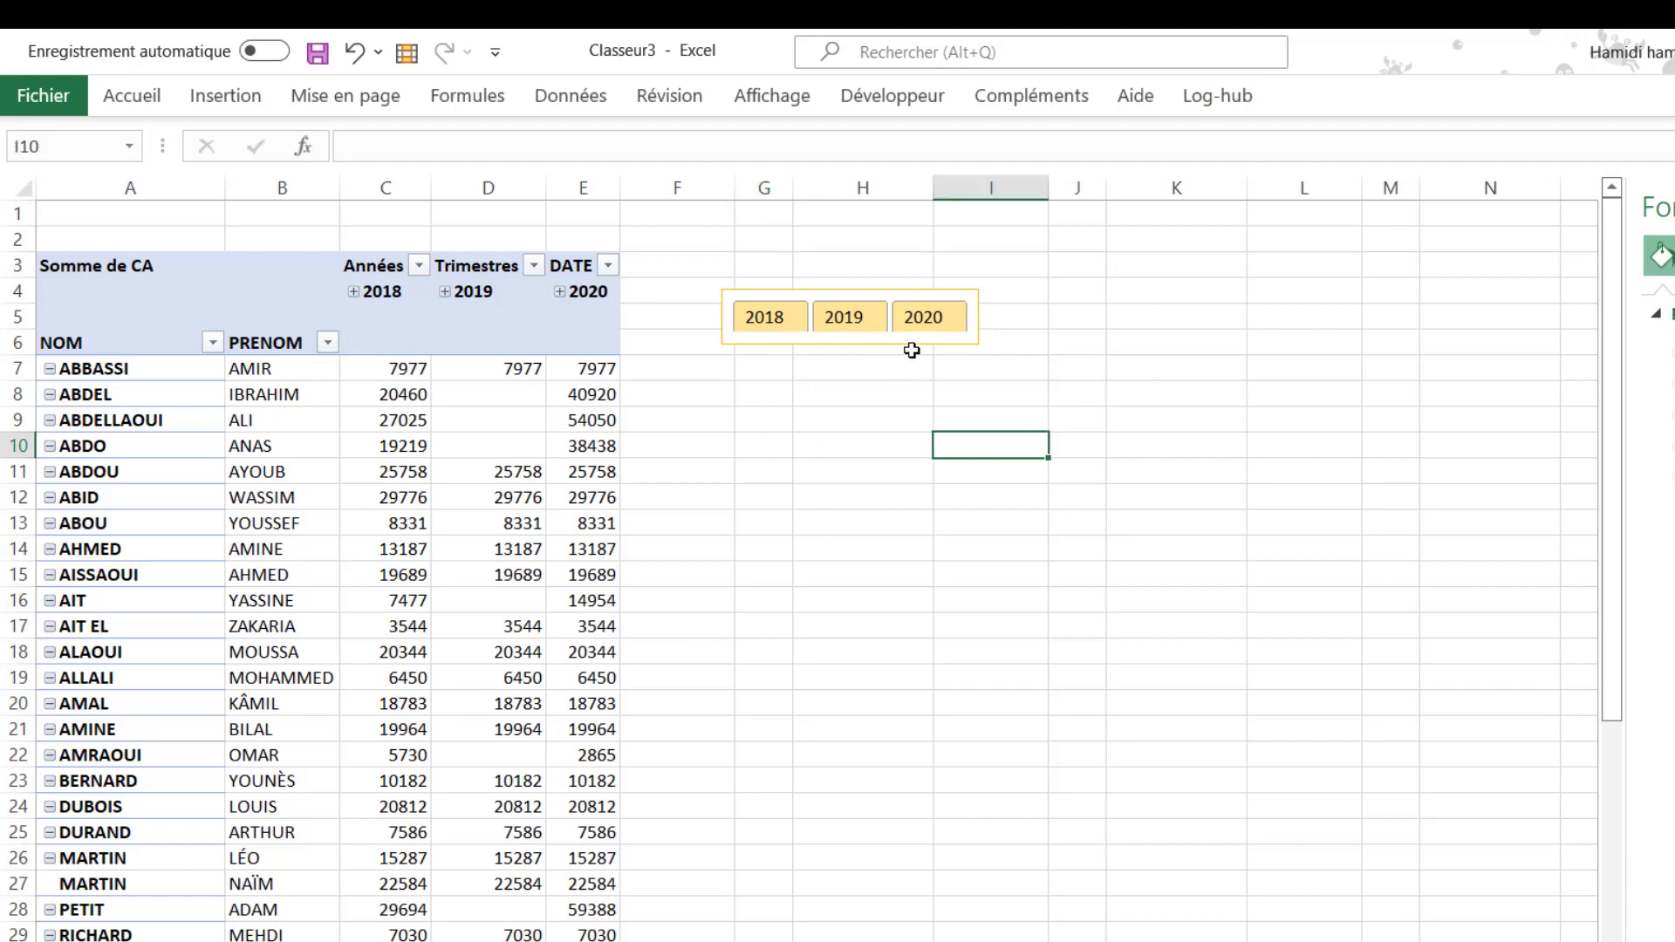
{"action": "left_click", "coordinate": [919, 346]}
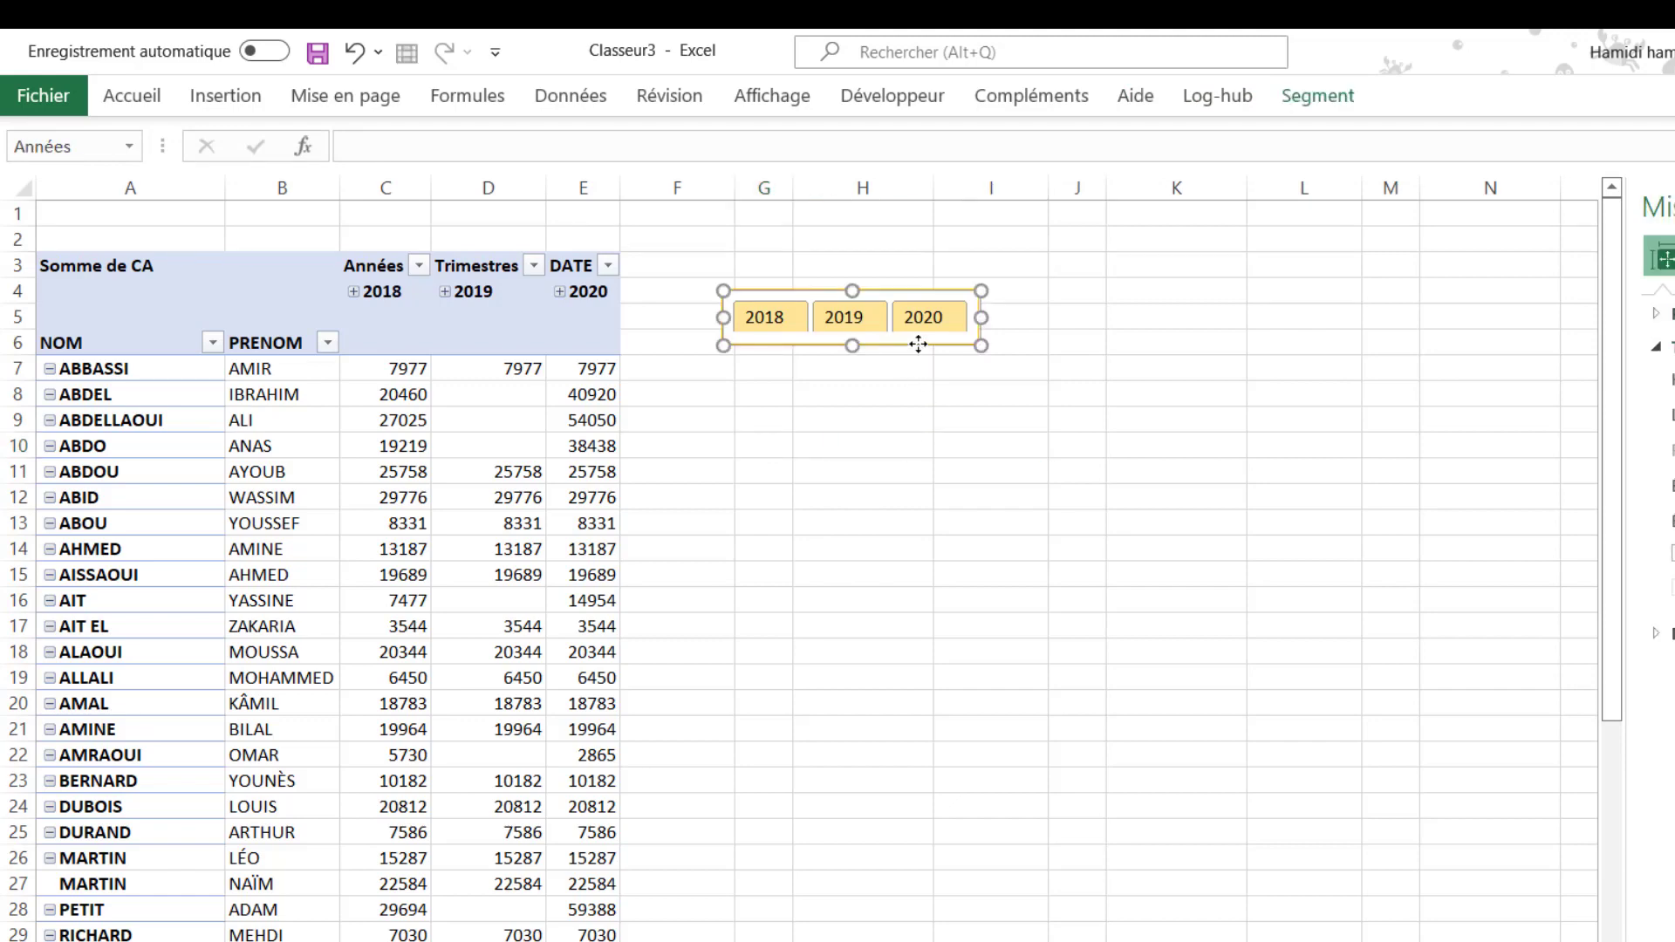
{"action": "left_click", "coordinate": [1313, 95]}
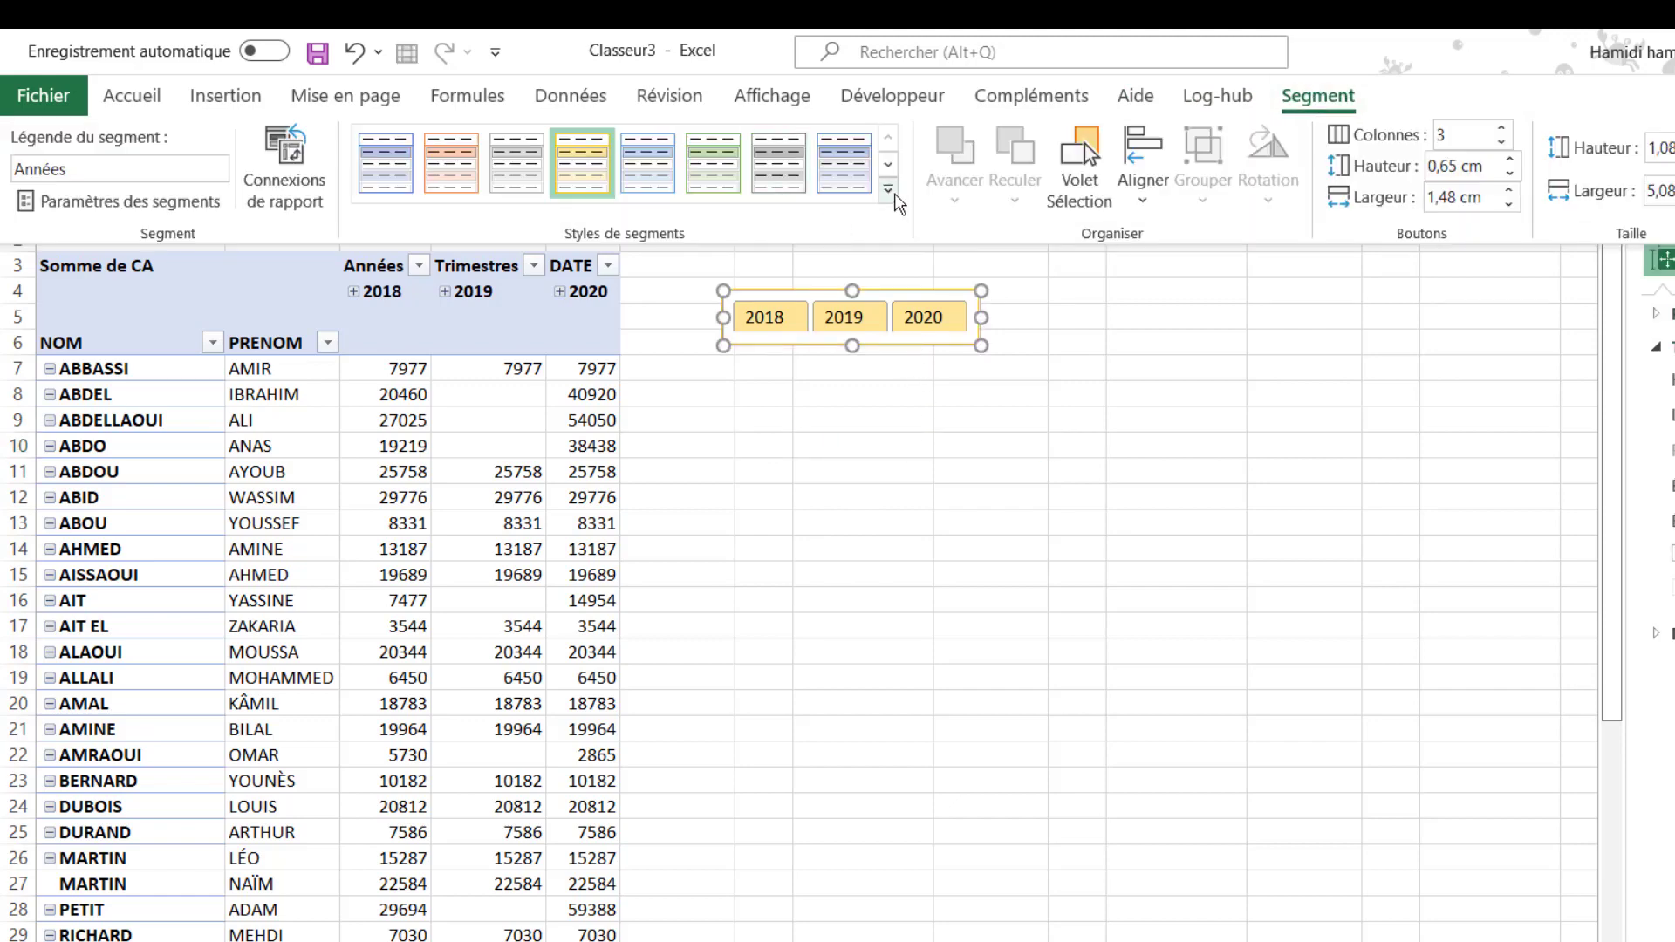
{"action": "left_click", "coordinate": [888, 190]}
- Start a new custom slicer style and remove all borders from the whole-slicer element
{"action": "left_click", "coordinate": [465, 397]}
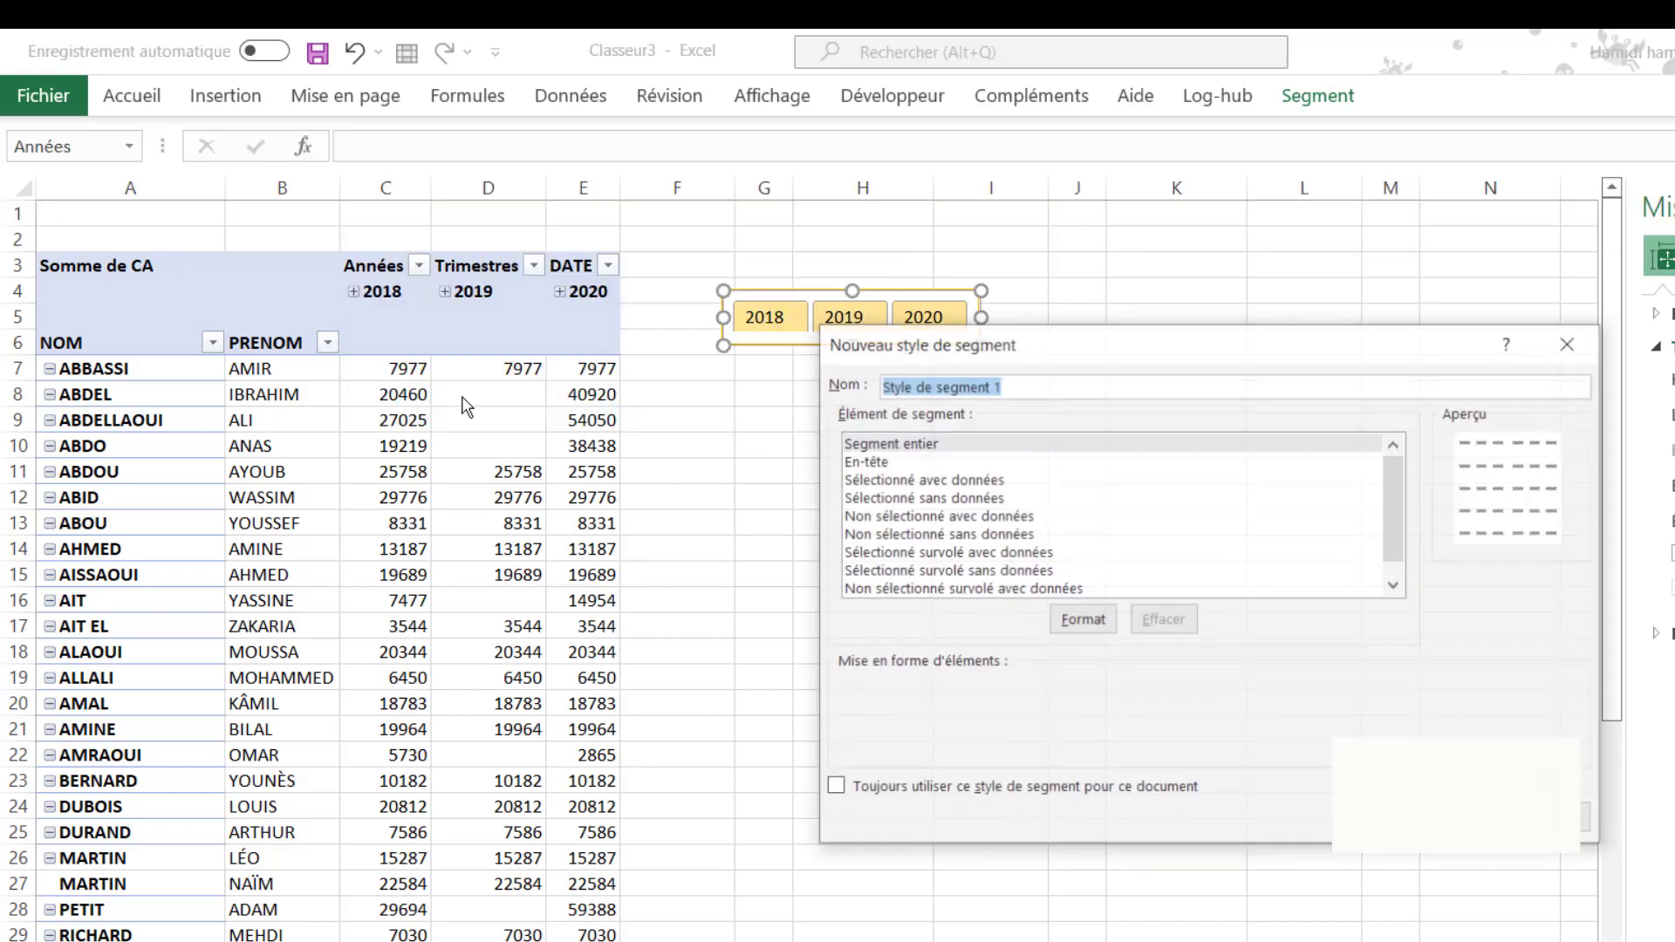
{"action": "left_click", "coordinate": [1069, 625]}
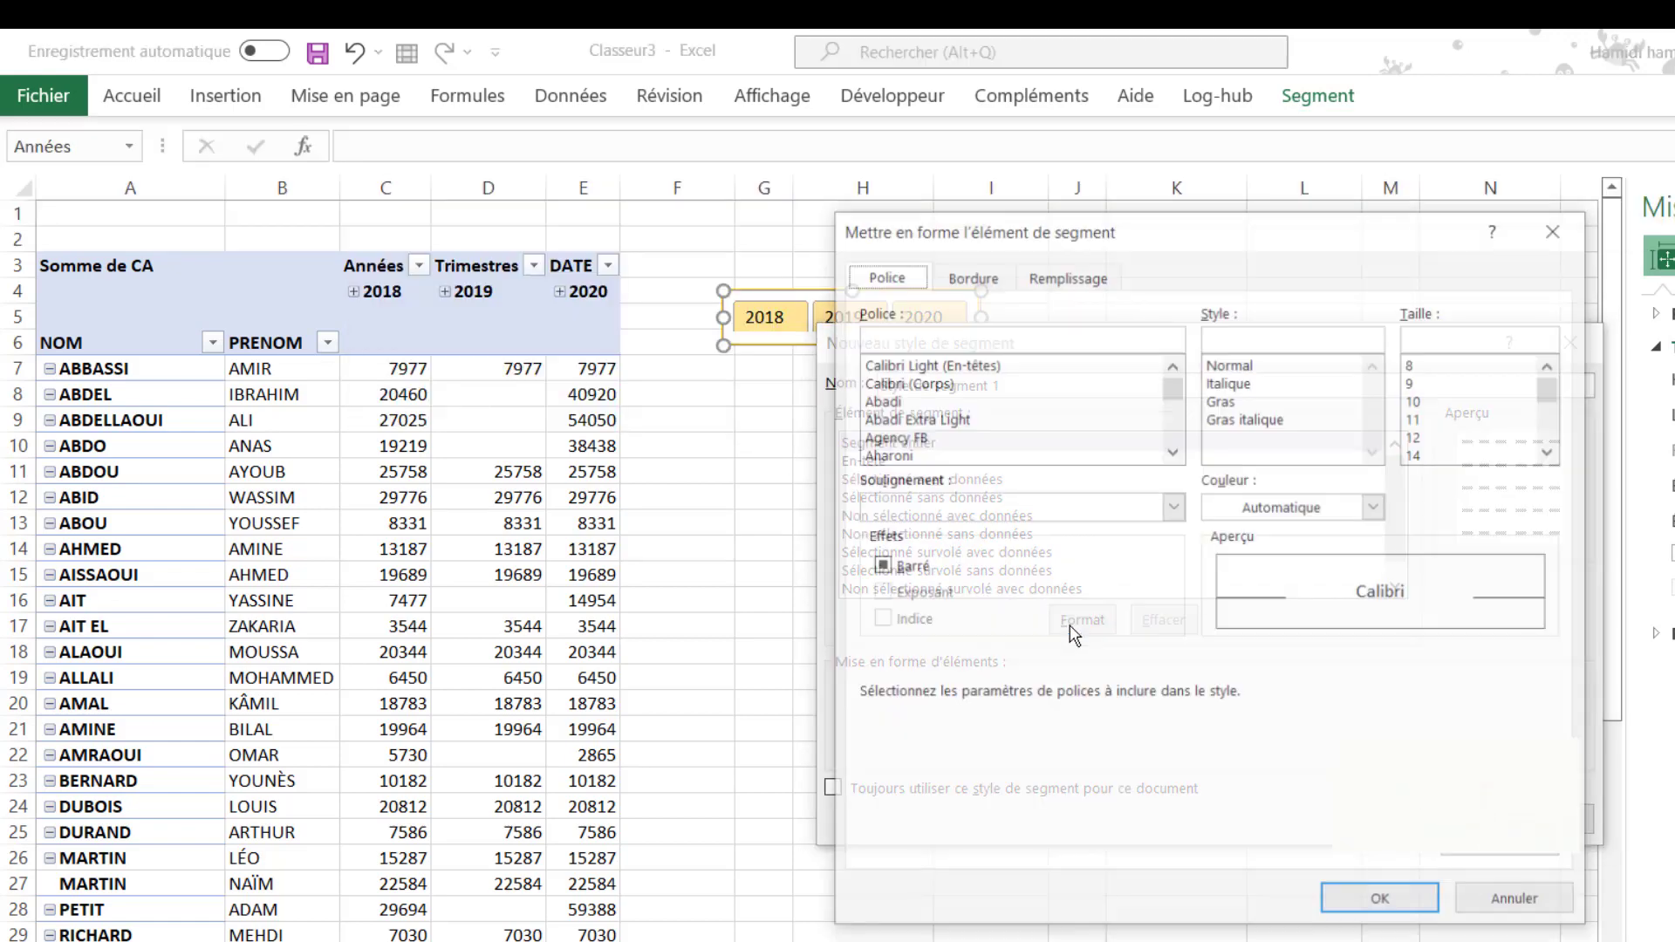
{"action": "left_click", "coordinate": [970, 274]}
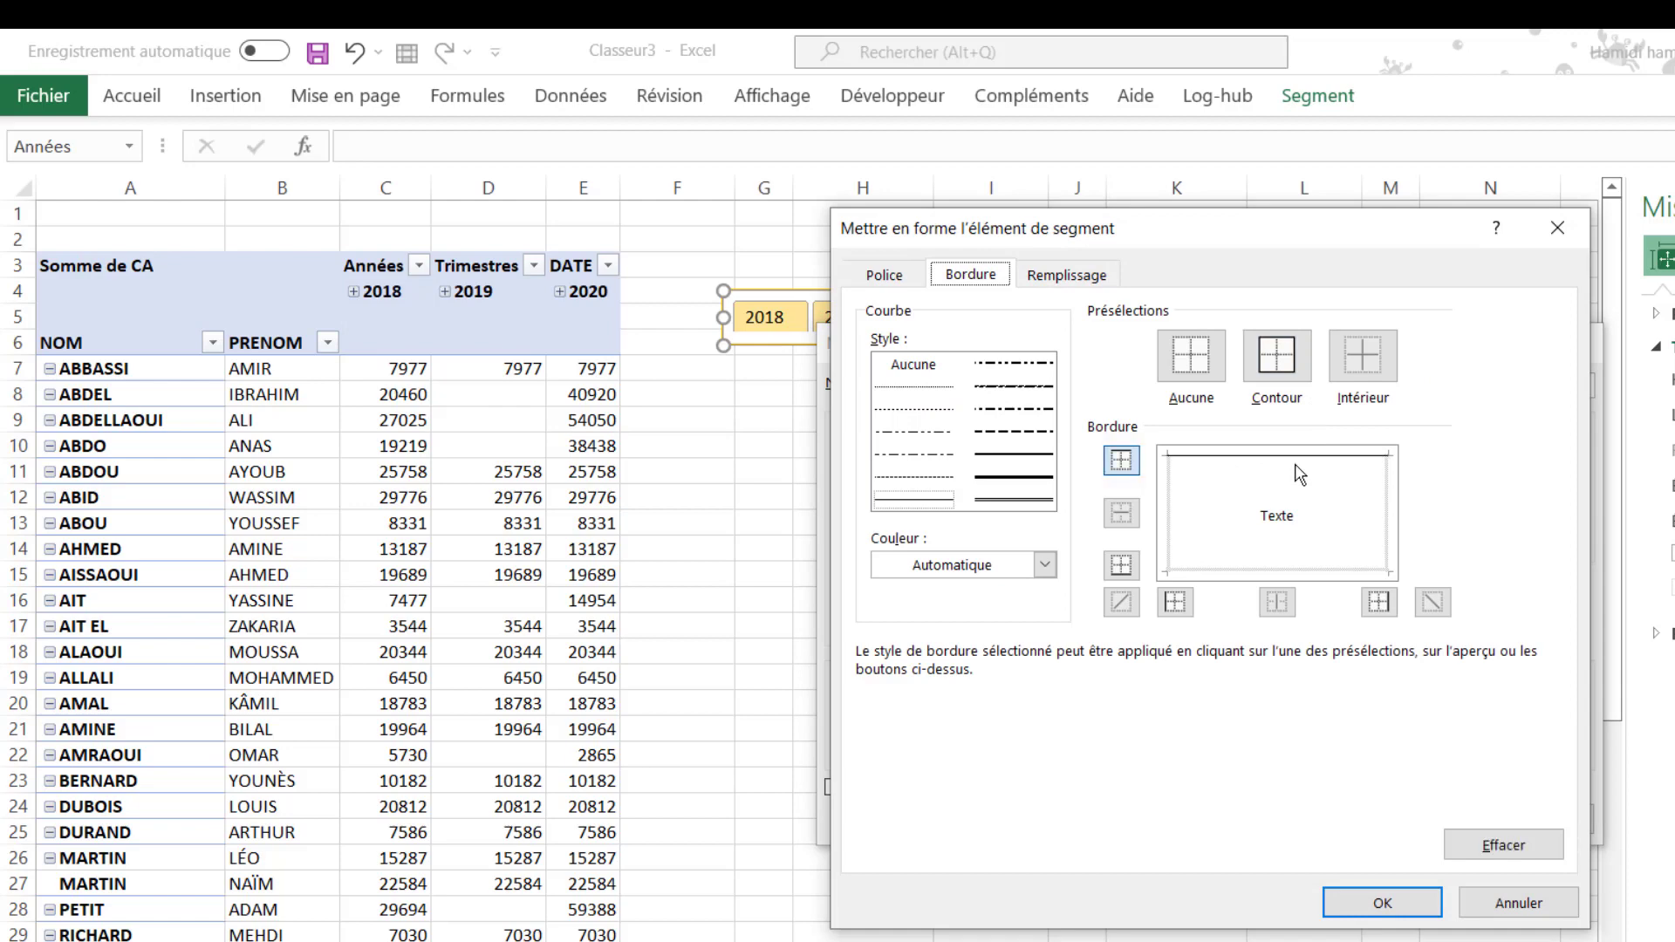
{"action": "left_click", "coordinate": [1296, 460]}
{"action": "left_click", "coordinate": [1382, 523]}
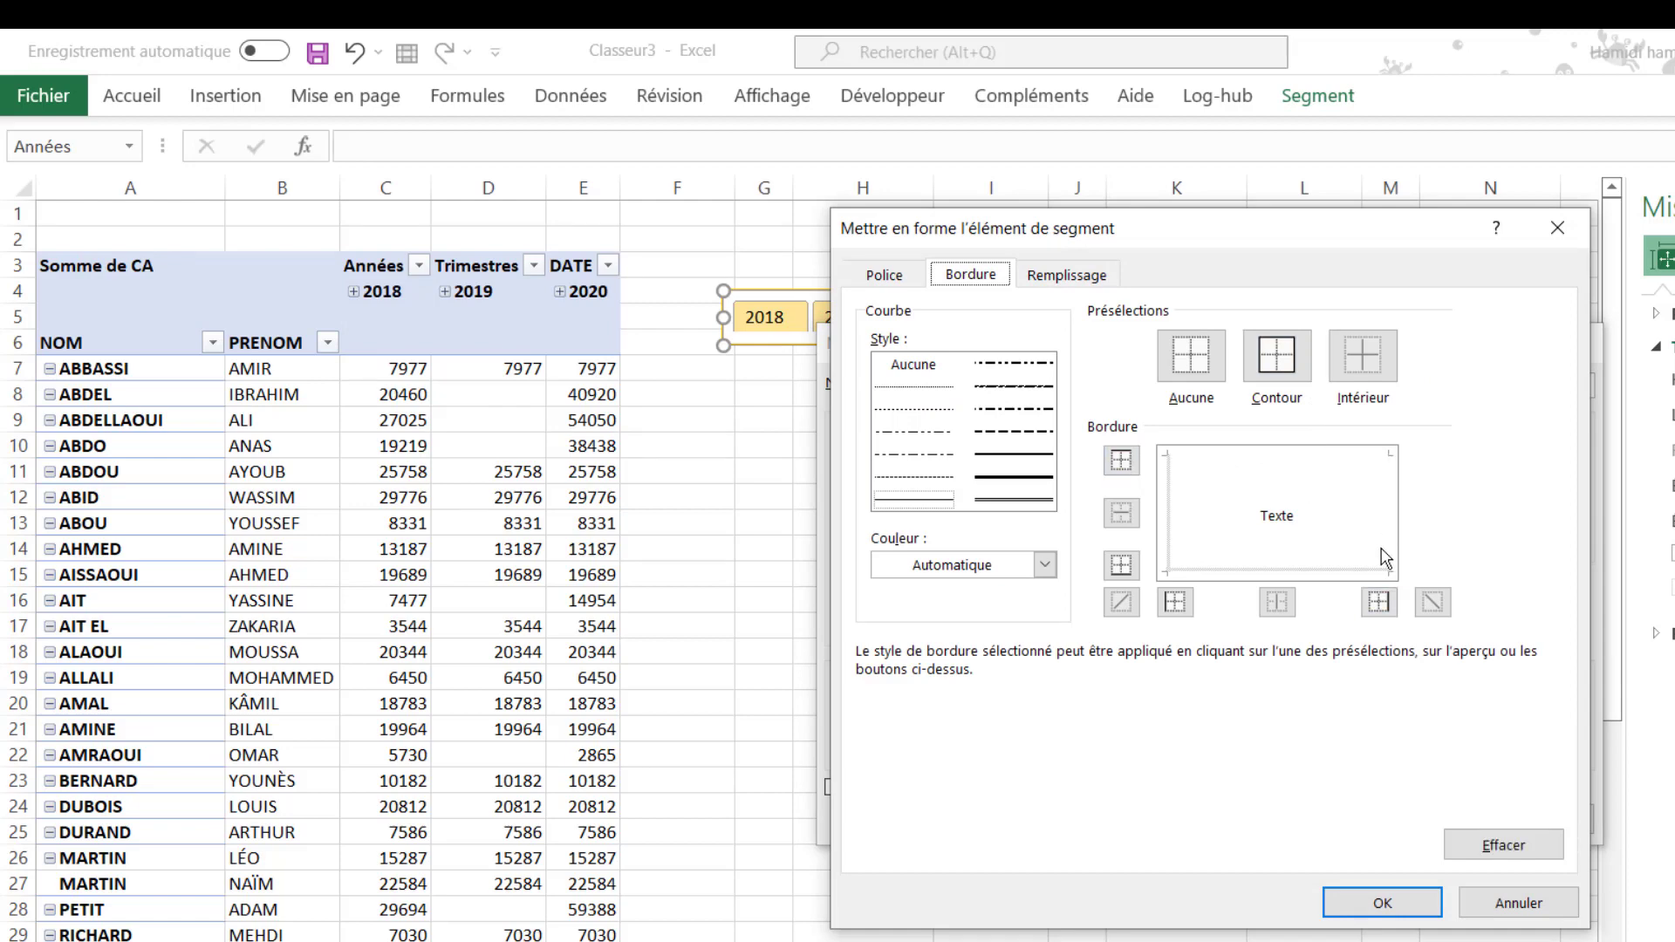
{"action": "left_click", "coordinate": [1361, 570]}
{"action": "left_click", "coordinate": [1349, 569]}
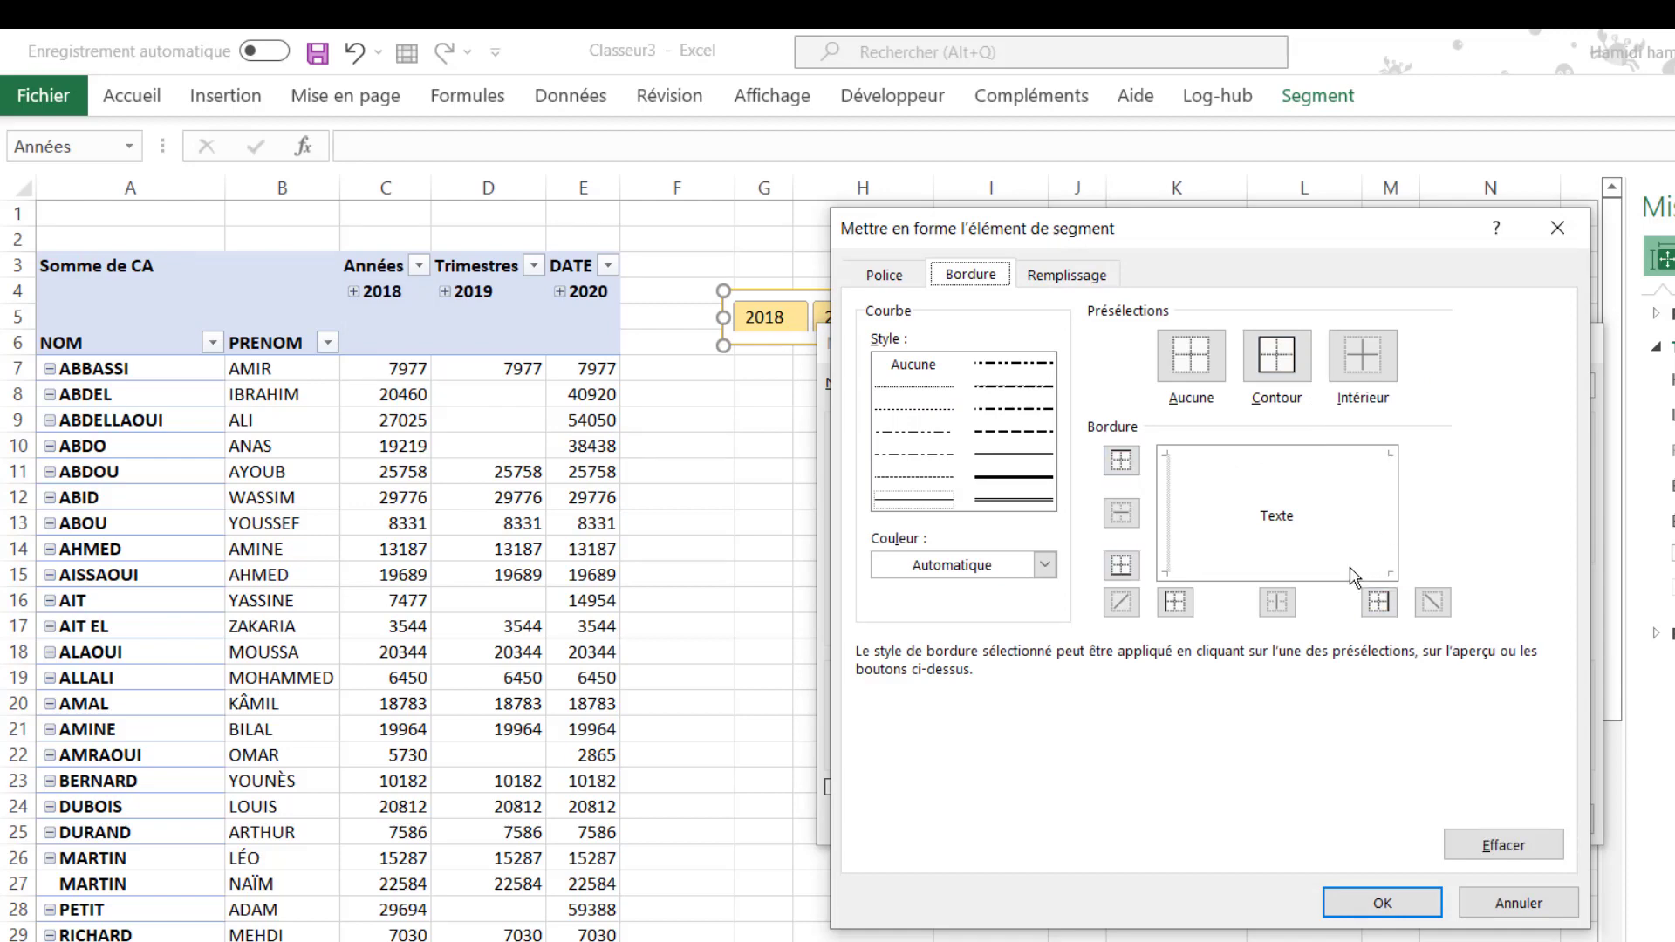
{"action": "left_click", "coordinate": [1173, 521]}
- Make the whole-slicer text bold at size 18 and save the style as Style de segment 1
{"action": "left_click", "coordinate": [890, 278]}
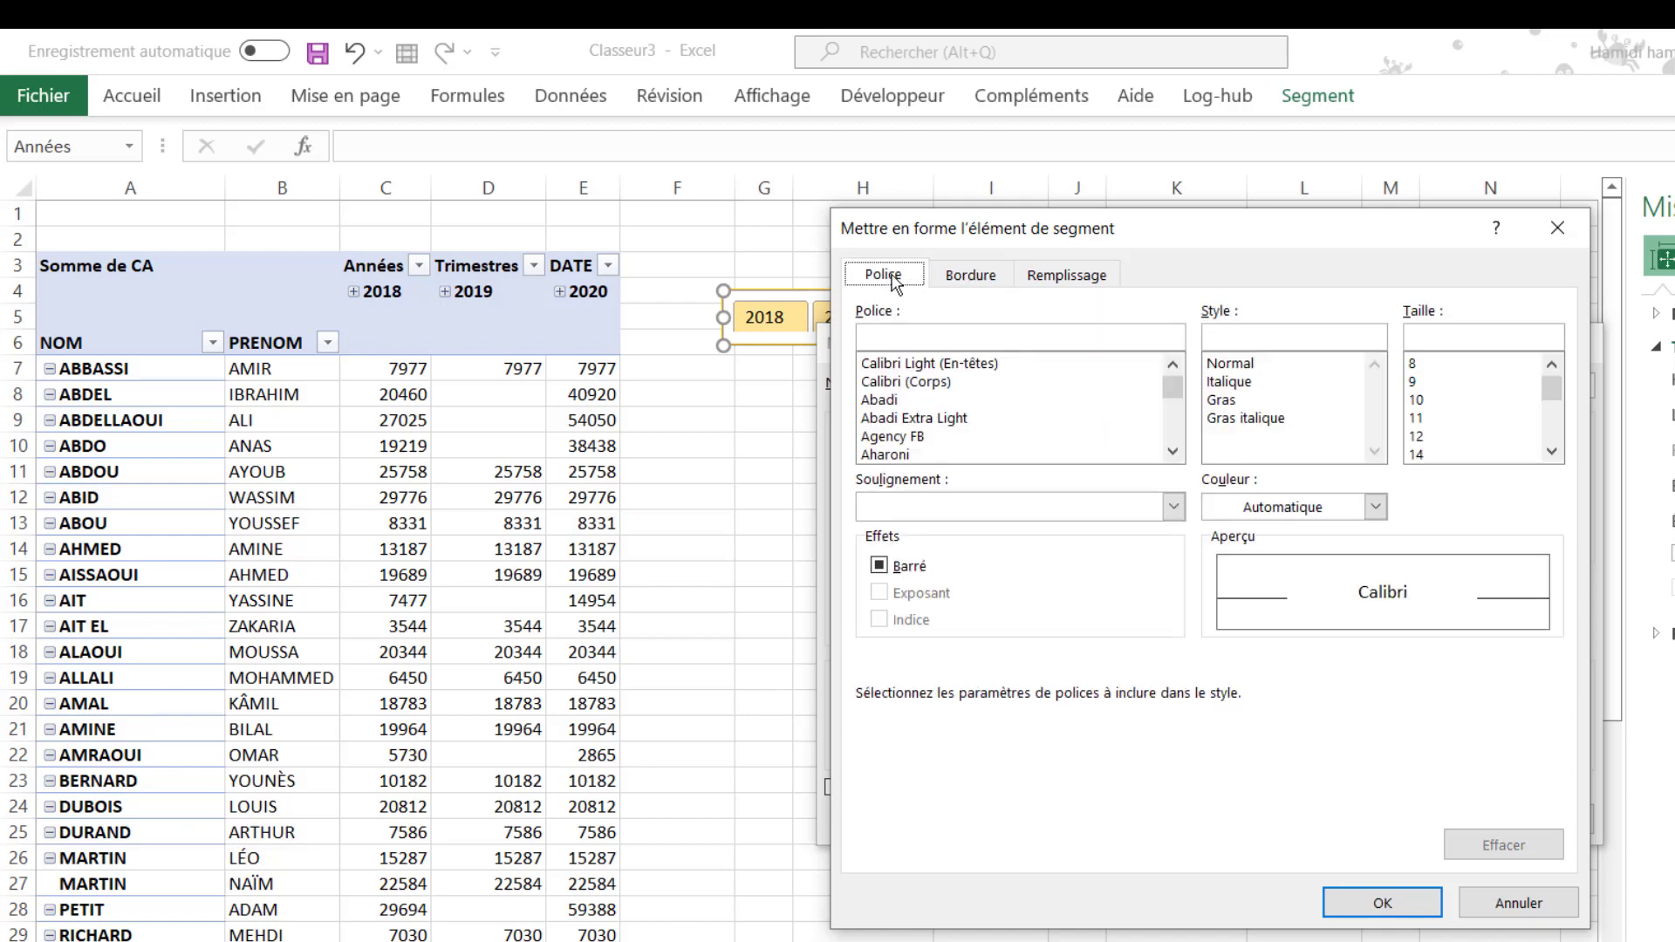
{"action": "left_click", "coordinate": [1215, 403]}
{"action": "left_click", "coordinate": [1552, 451]}
{"action": "left_click", "coordinate": [1552, 451]}
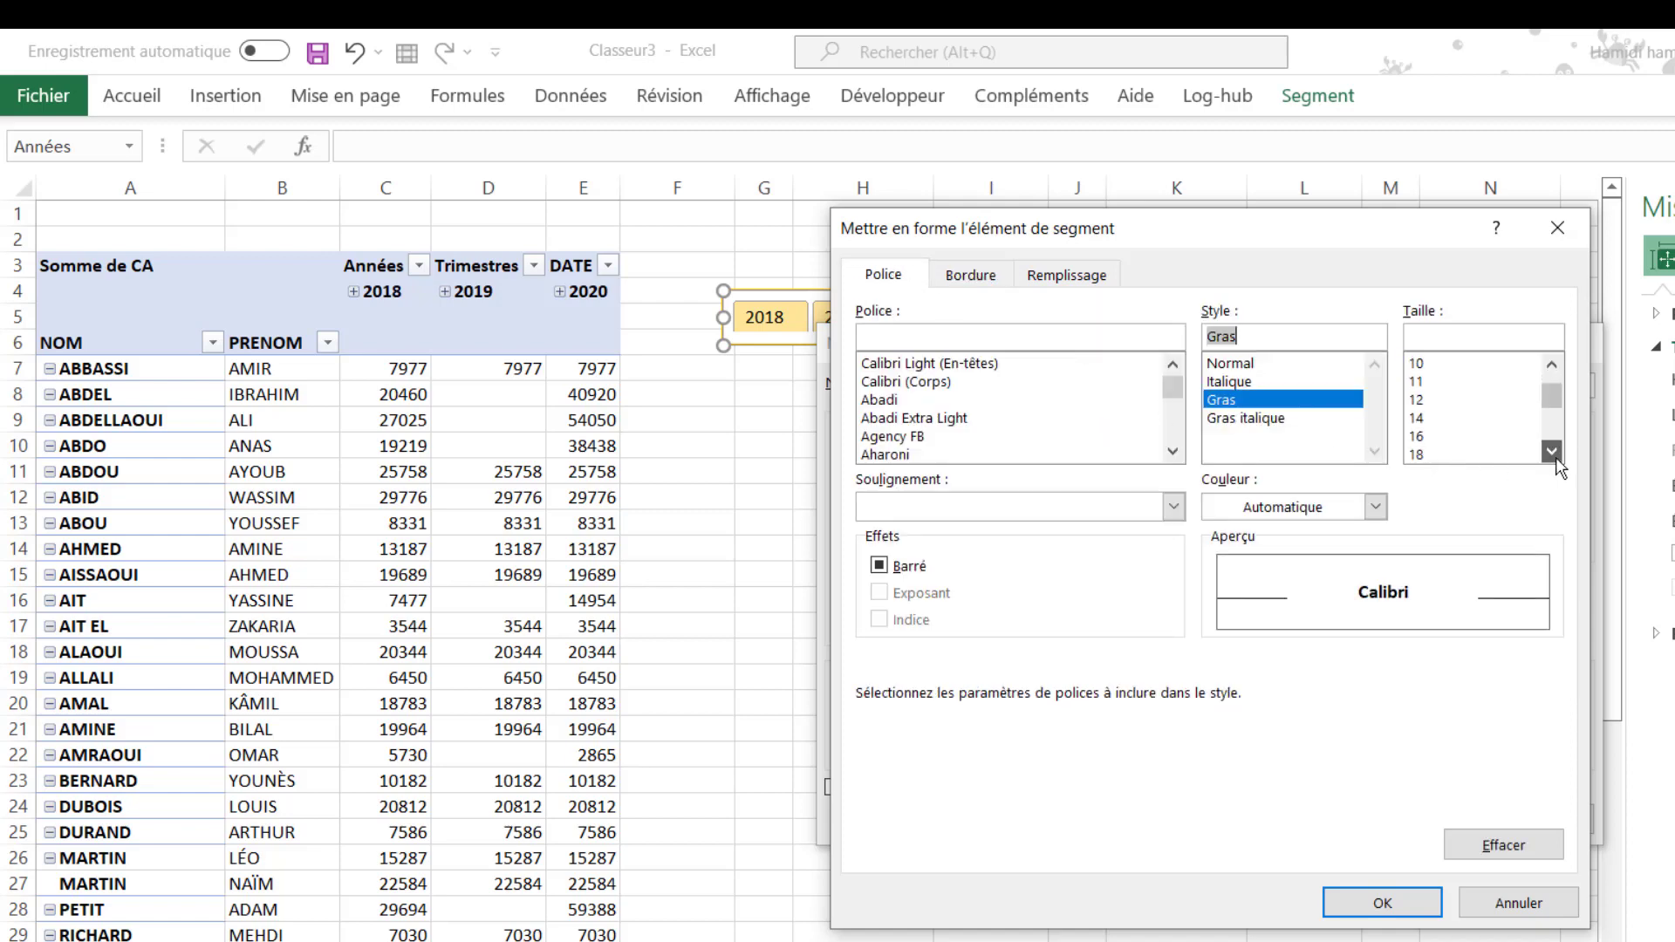
{"action": "left_click", "coordinate": [1425, 454]}
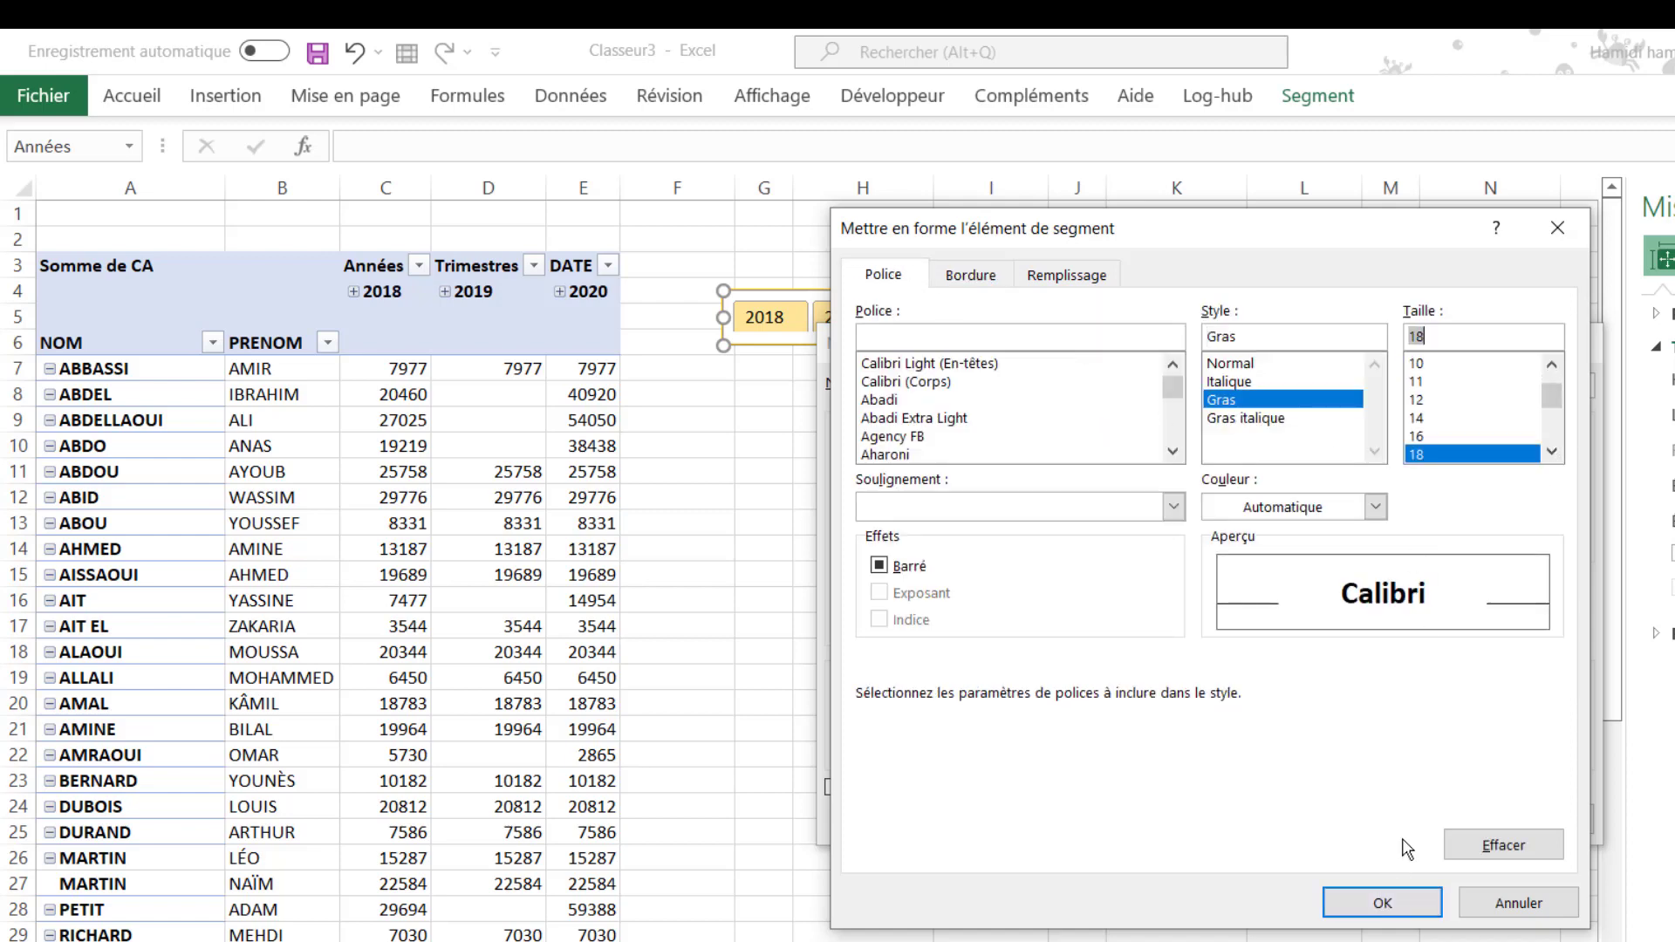
{"action": "left_click", "coordinate": [1378, 902]}
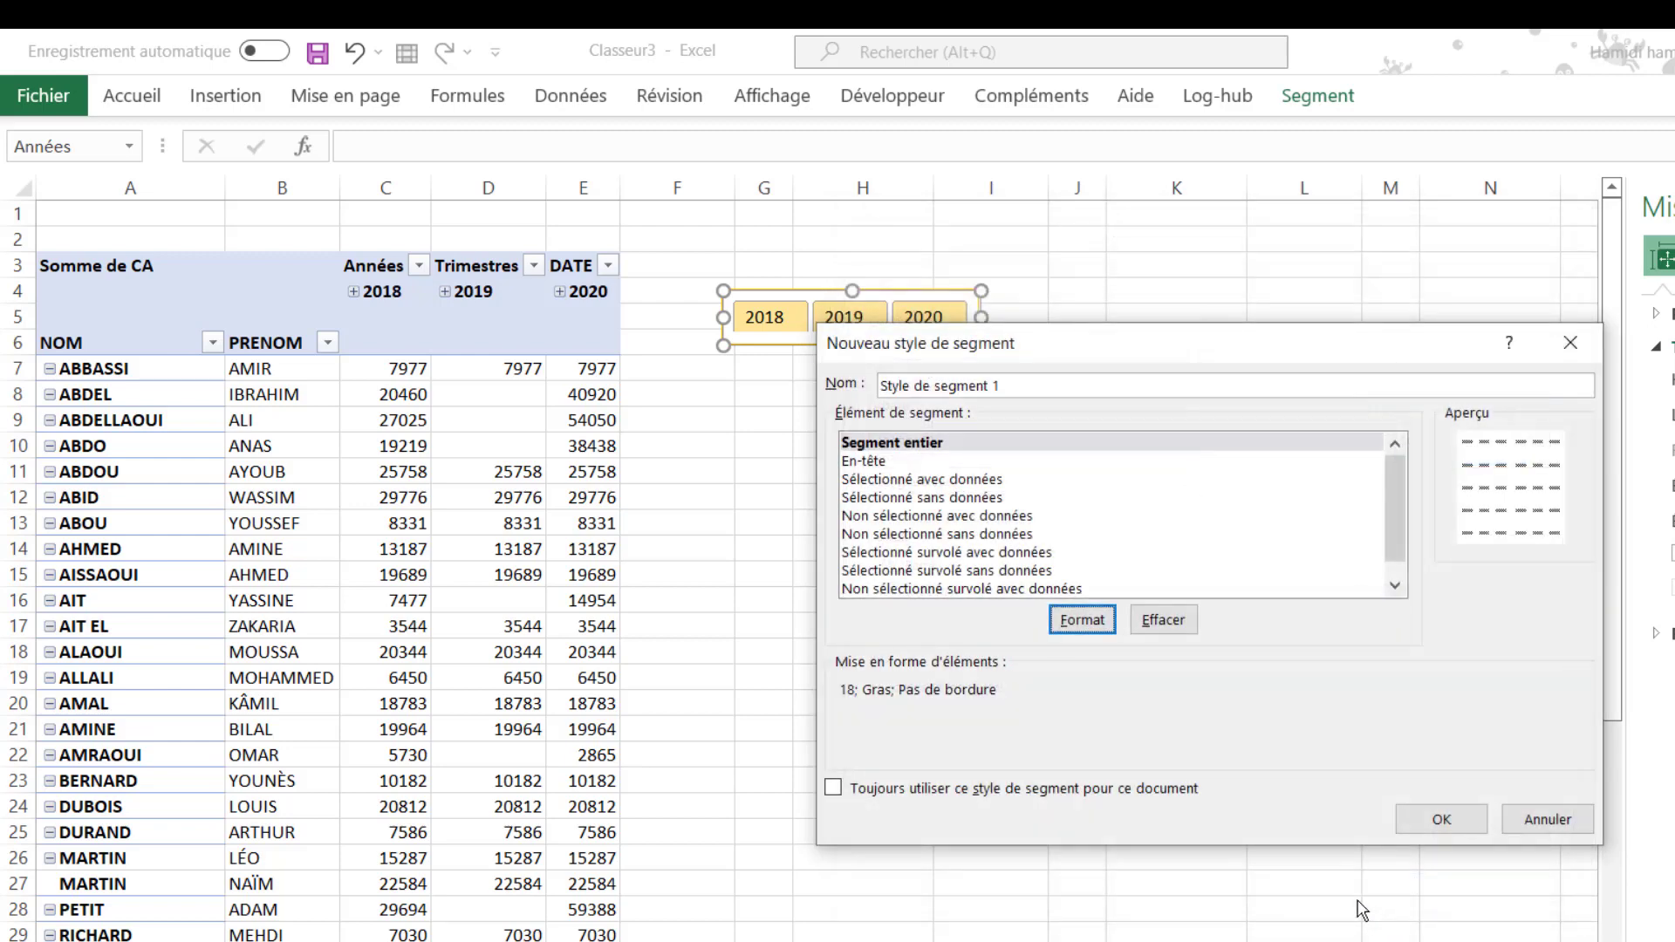
{"action": "left_click", "coordinate": [1082, 620]}
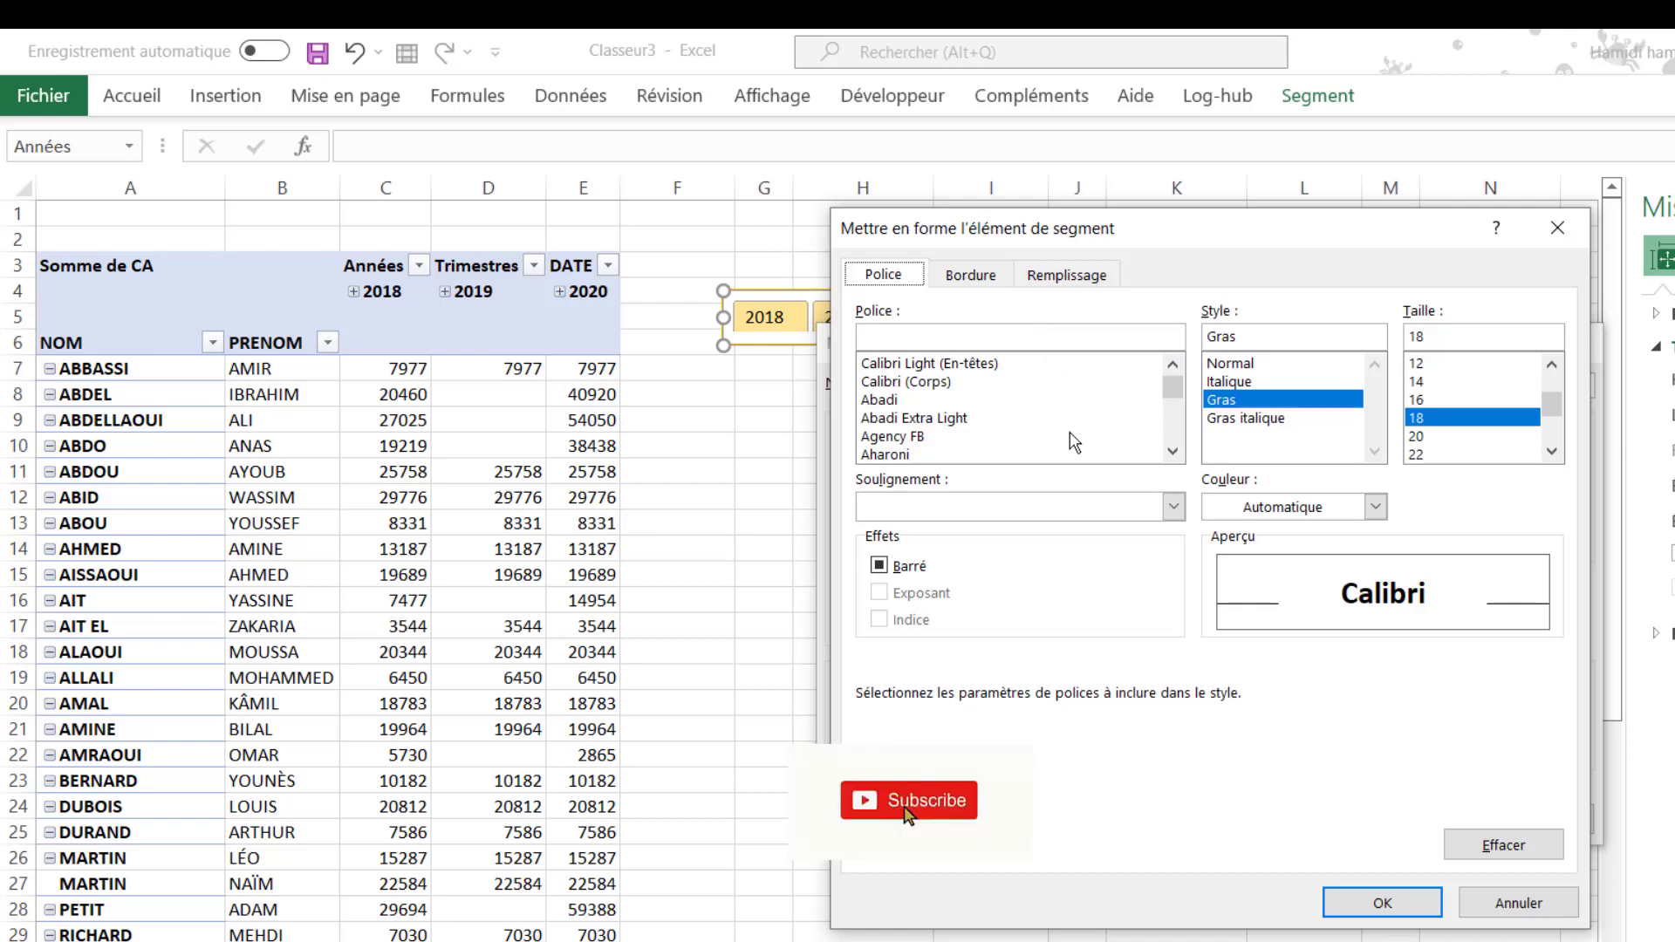
{"action": "left_click", "coordinate": [1339, 907]}
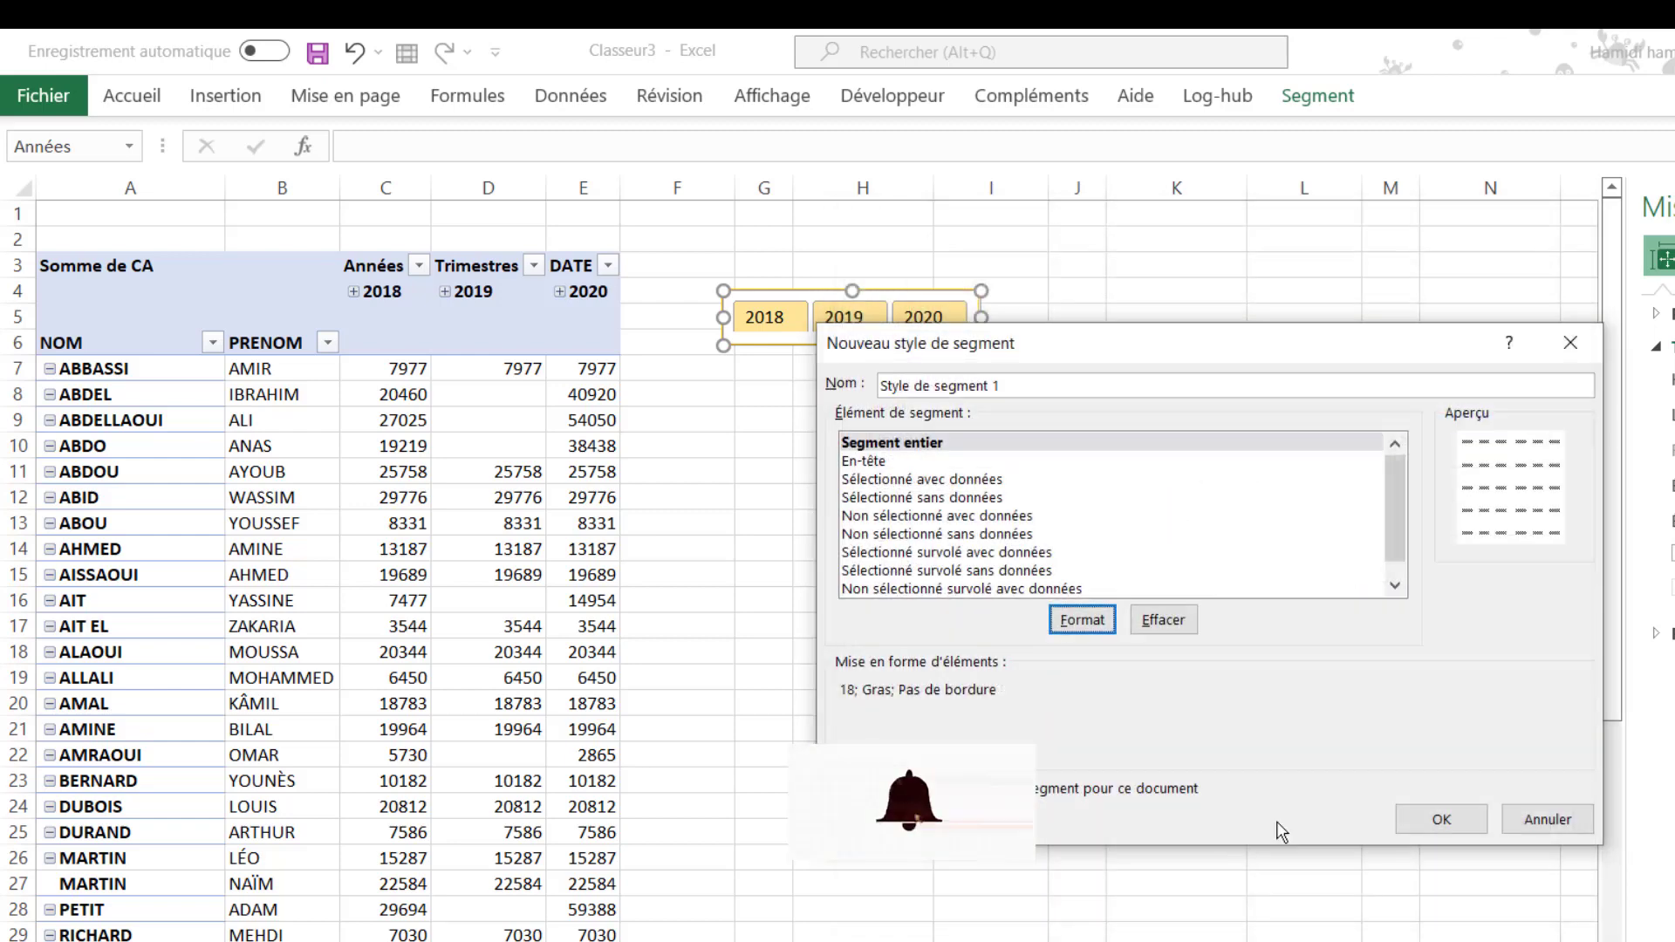
{"action": "left_click", "coordinate": [1438, 820]}
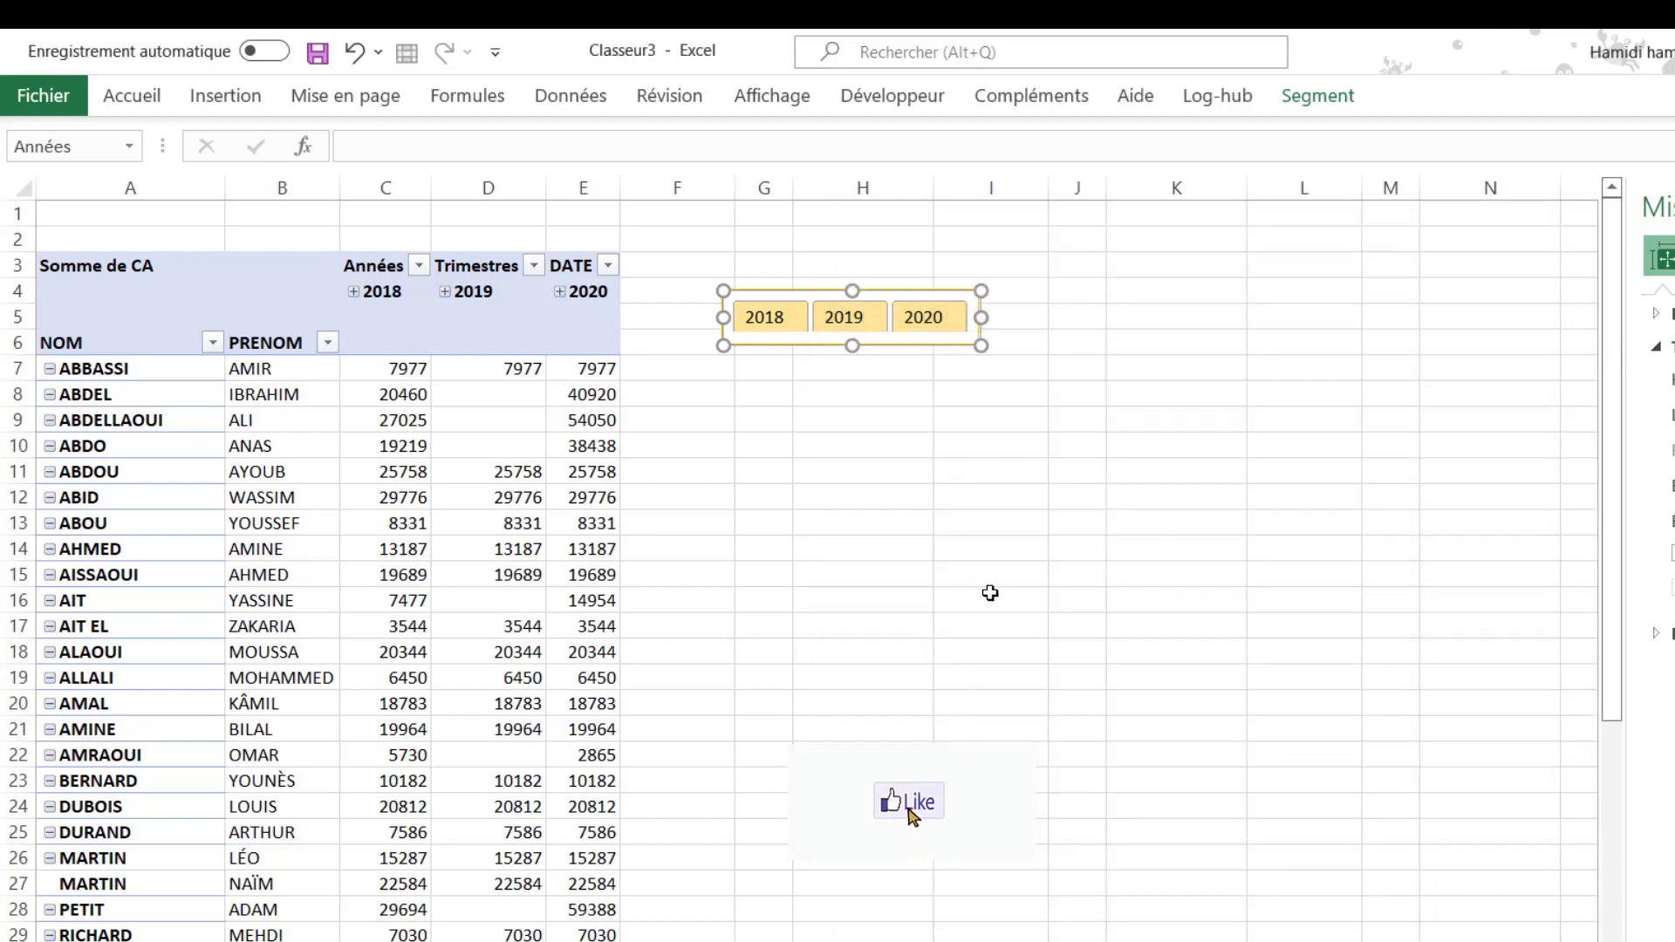
{"action": "left_click", "coordinate": [990, 598]}
- Apply Style de segment 1 to the Années slicer and widen it so 2018, 2019, 2020 show fully
{"action": "left_click", "coordinate": [881, 346]}
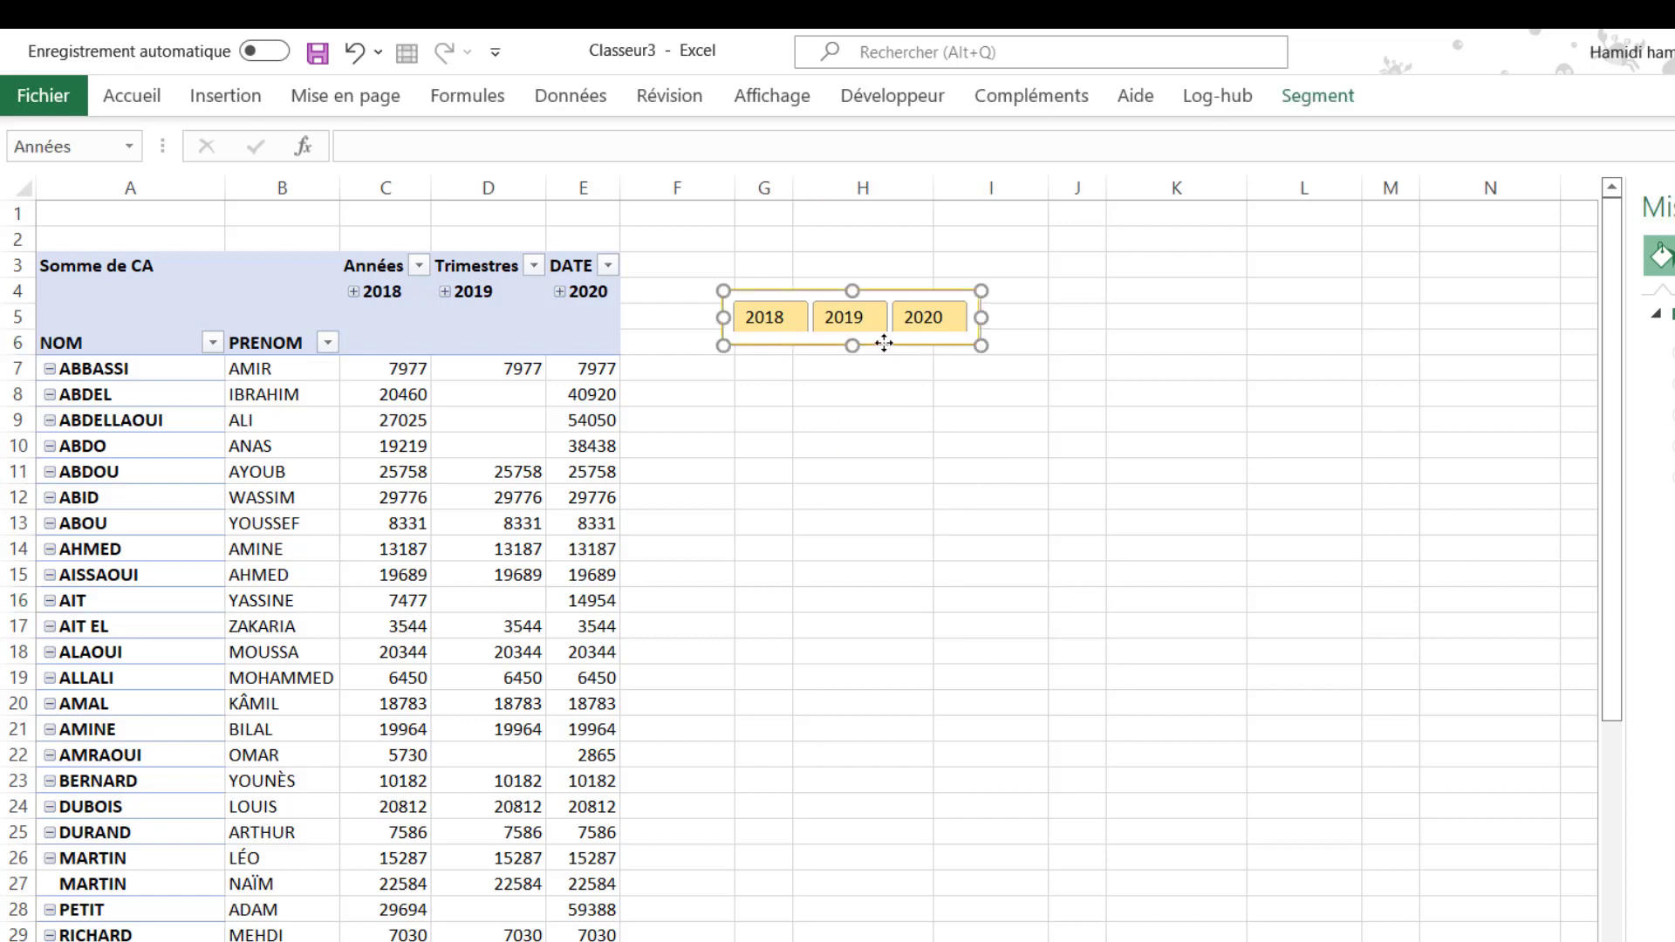
{"action": "left_click", "coordinate": [1318, 96]}
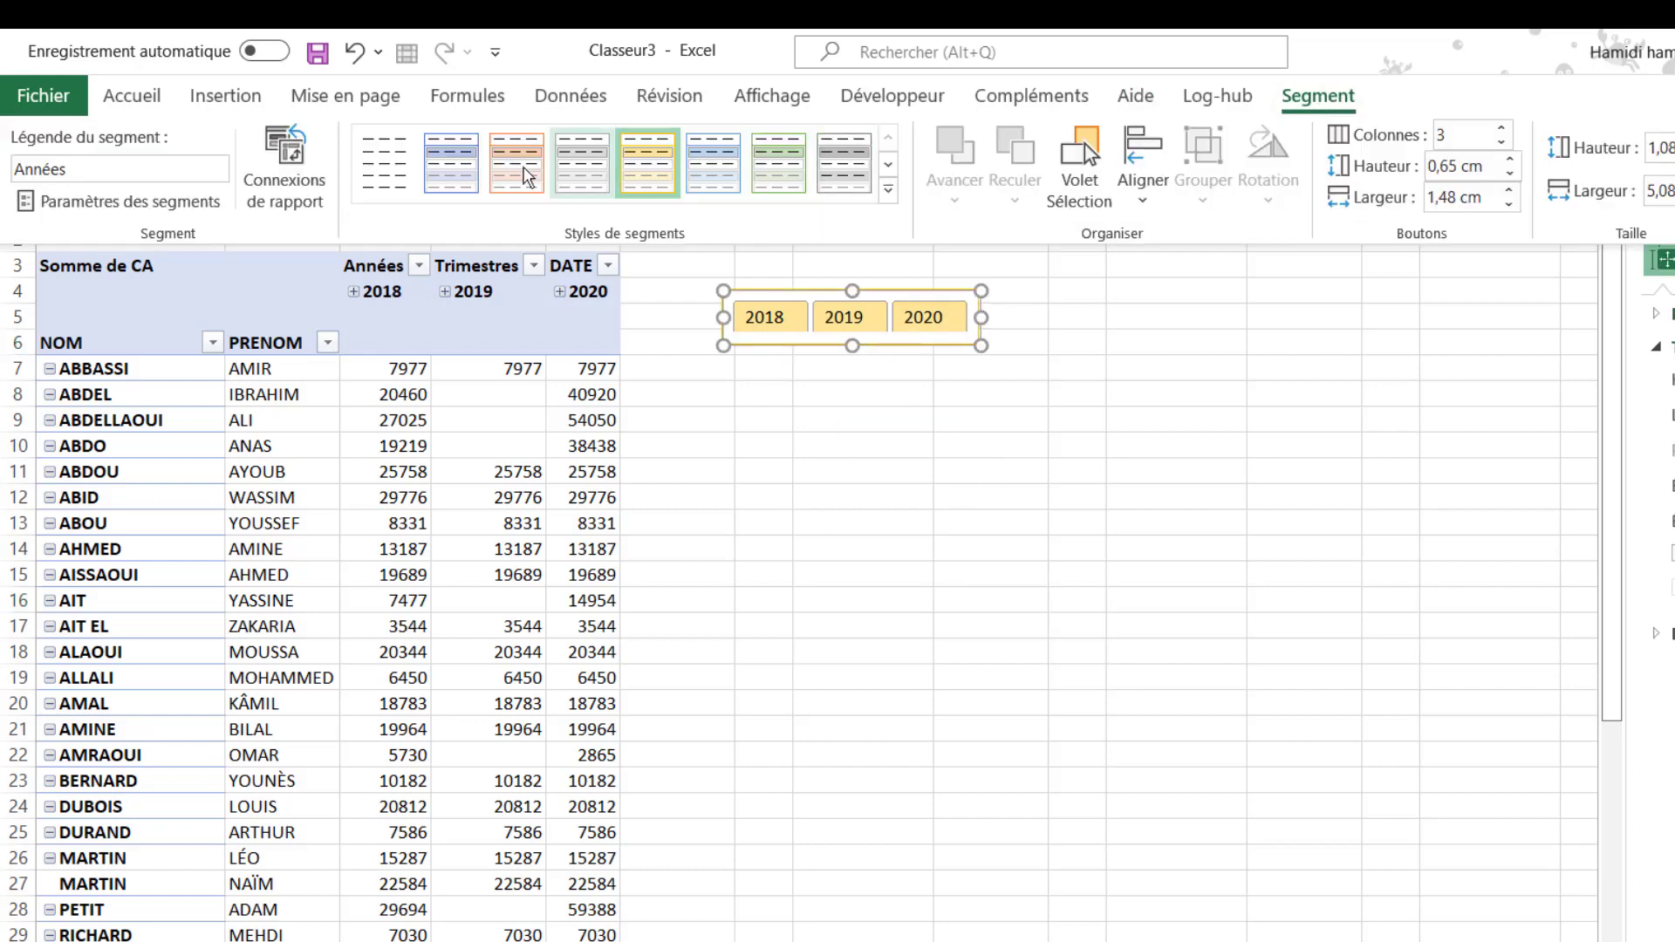
{"action": "left_click", "coordinate": [384, 183]}
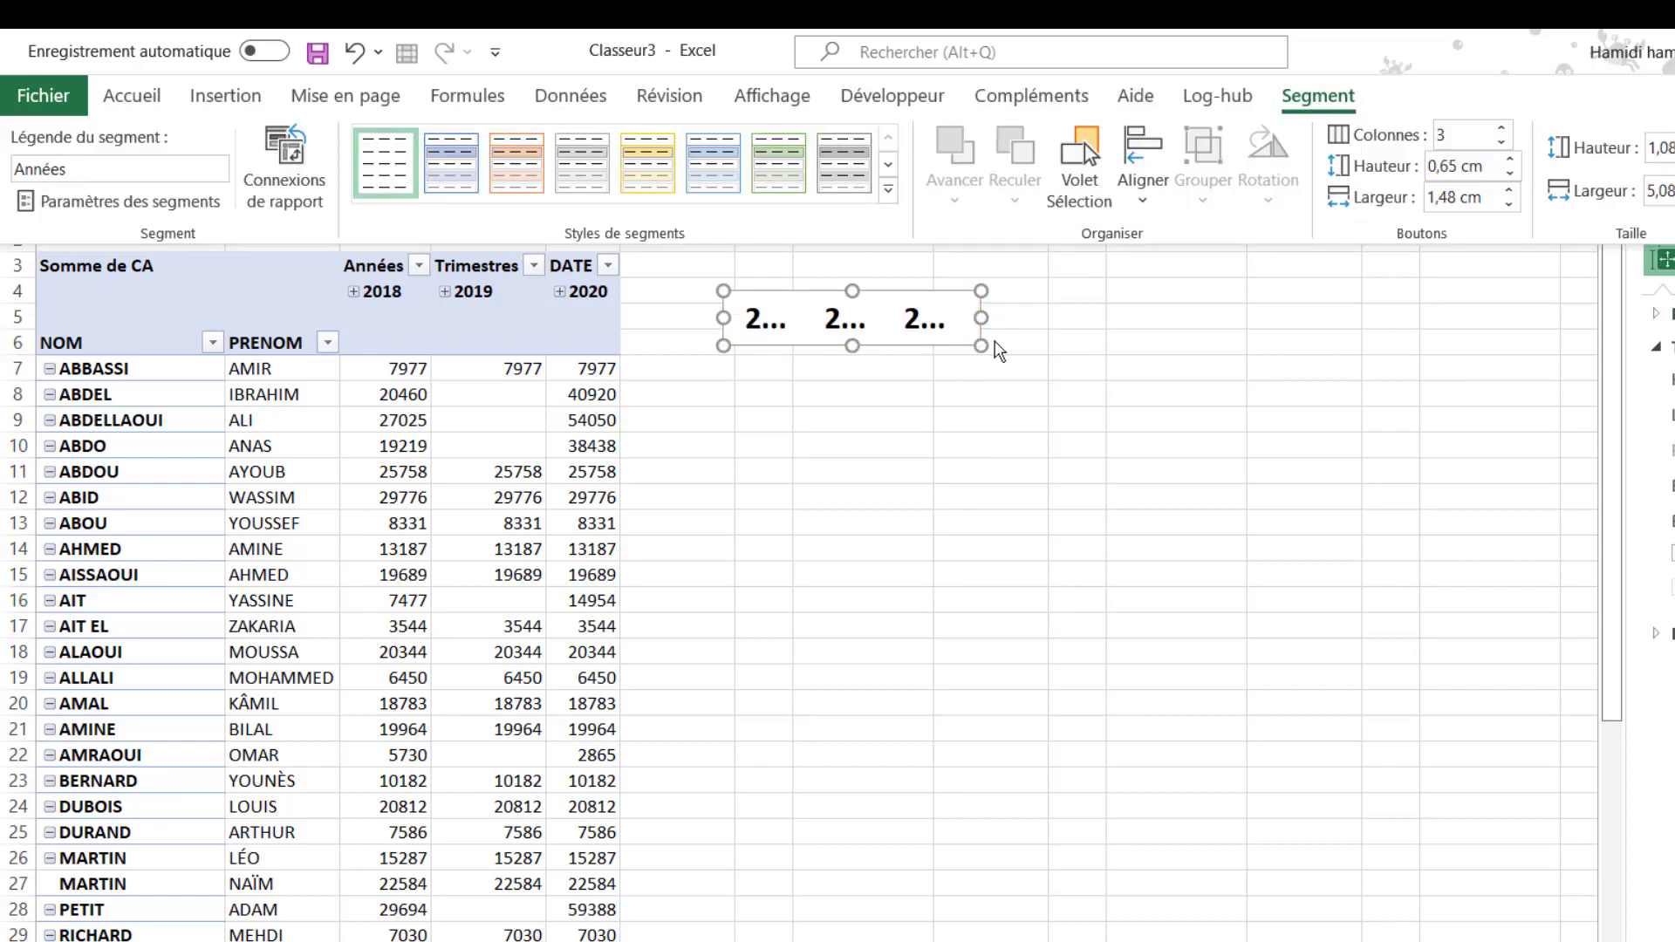
{"action": "left_click_drag", "start_coordinate": [981, 346], "coordinate": [1125, 360]}
{"action": "left_click_drag", "start_coordinate": [980, 346], "coordinate": [1086, 374]}
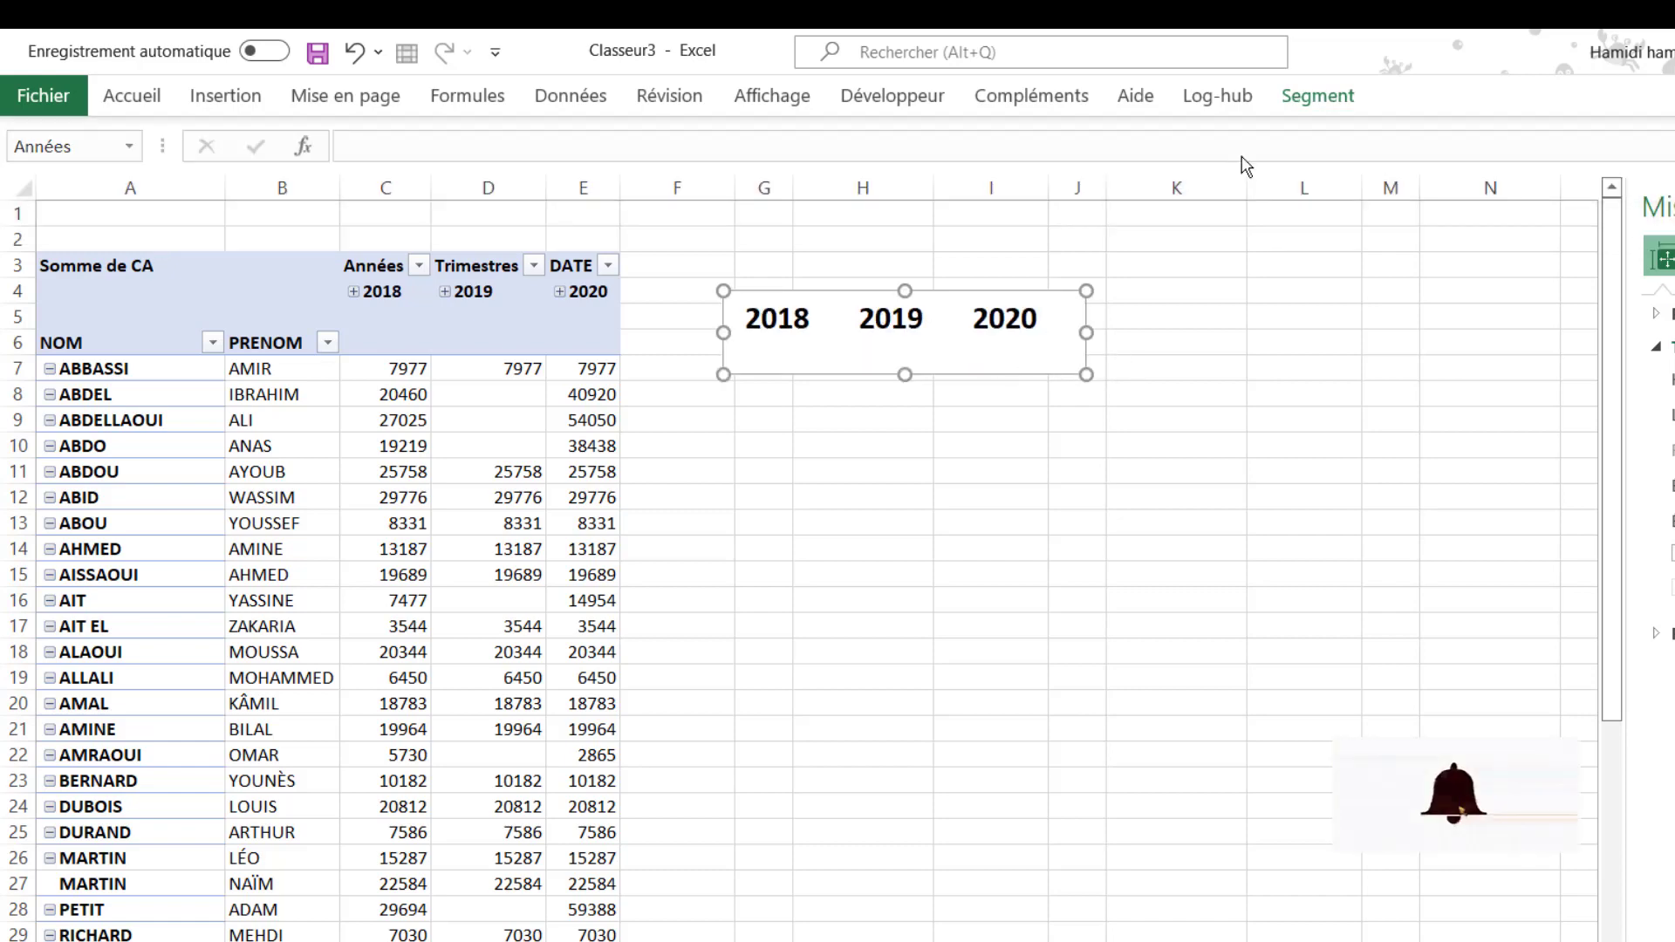
{"action": "left_click", "coordinate": [1319, 96]}
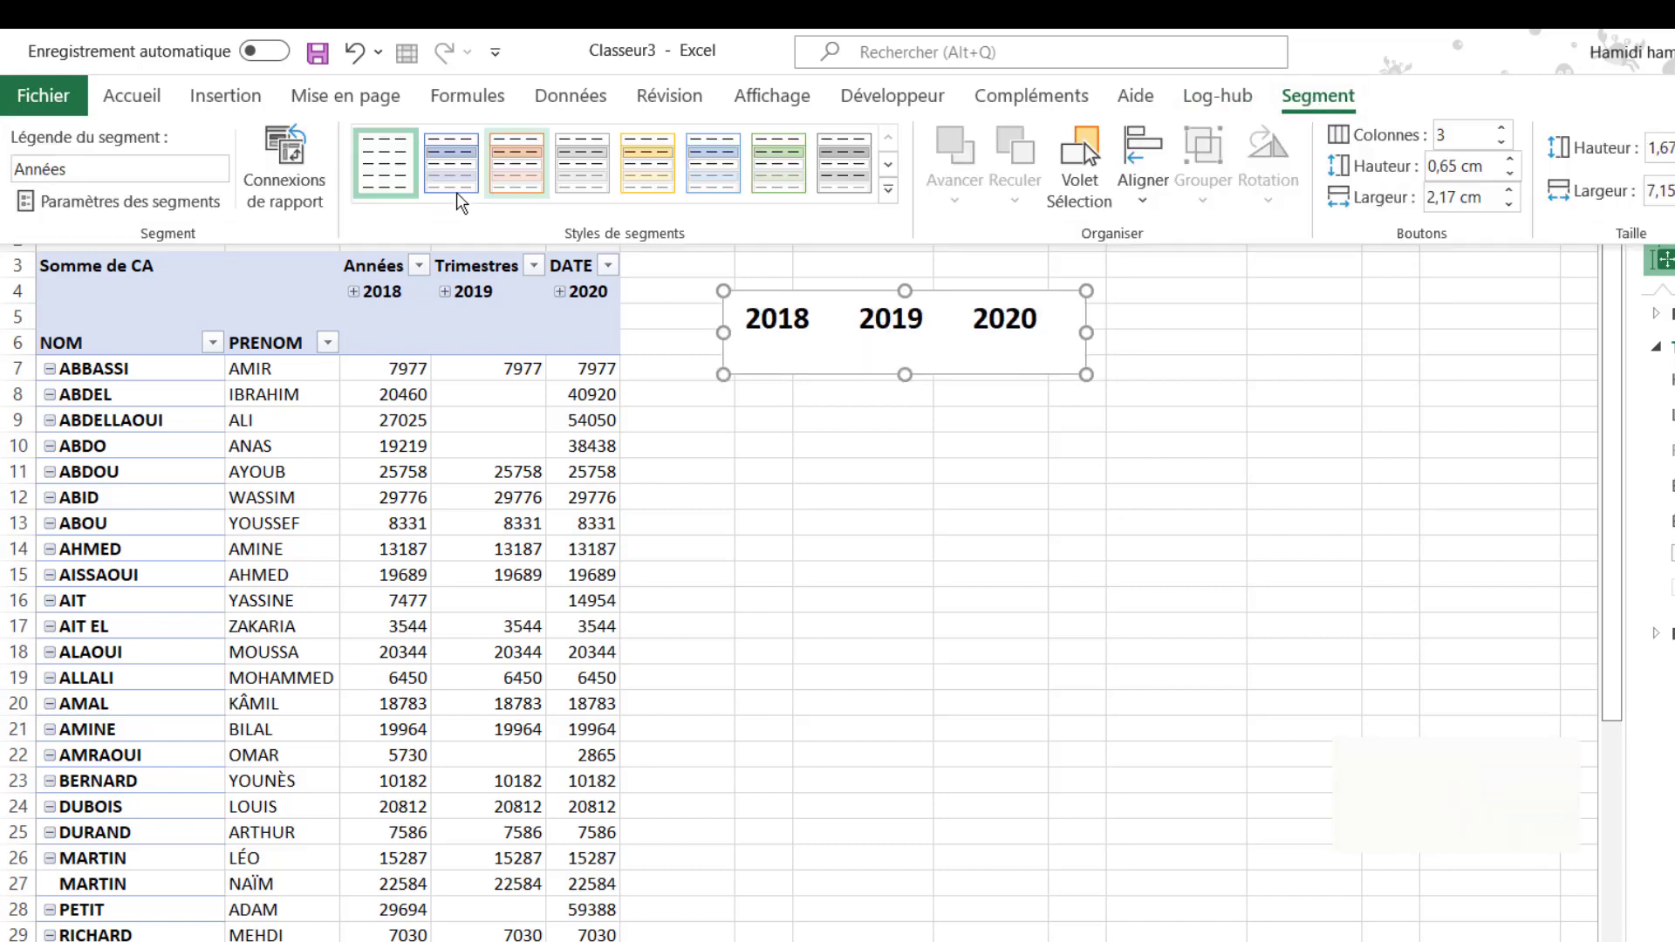
- Modify the custom slicer style to give the whole slicer a light gold fill
{"action": "right_click", "coordinate": [397, 191]}
{"action": "left_click", "coordinate": [451, 205]}
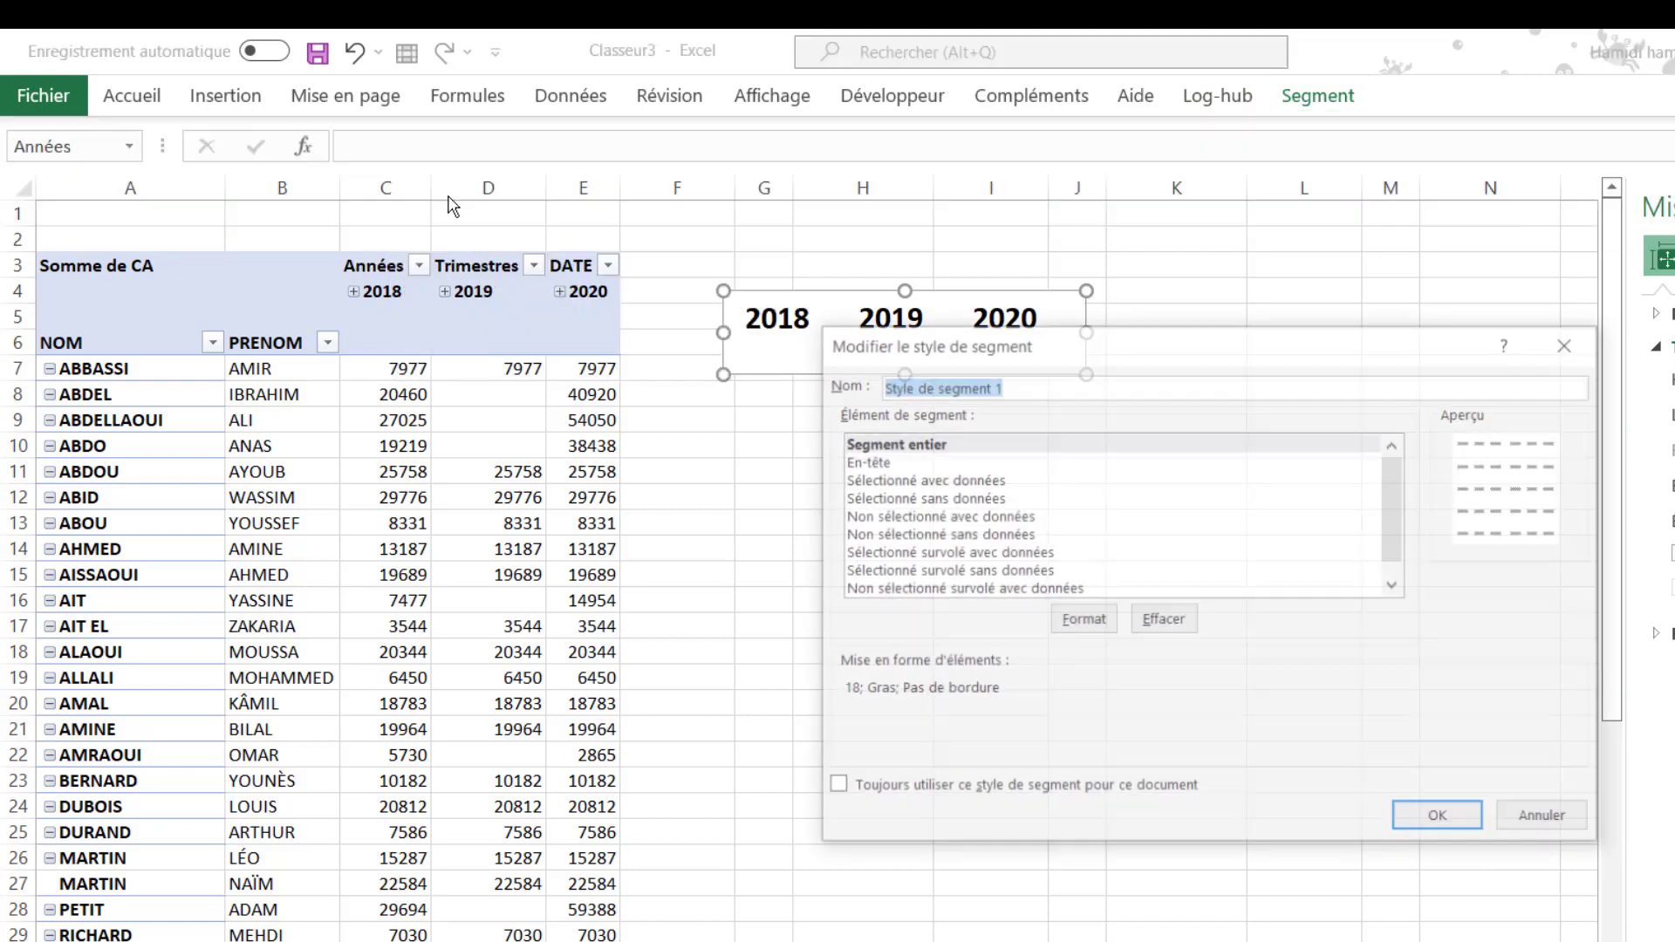
{"action": "left_click", "coordinate": [1083, 619]}
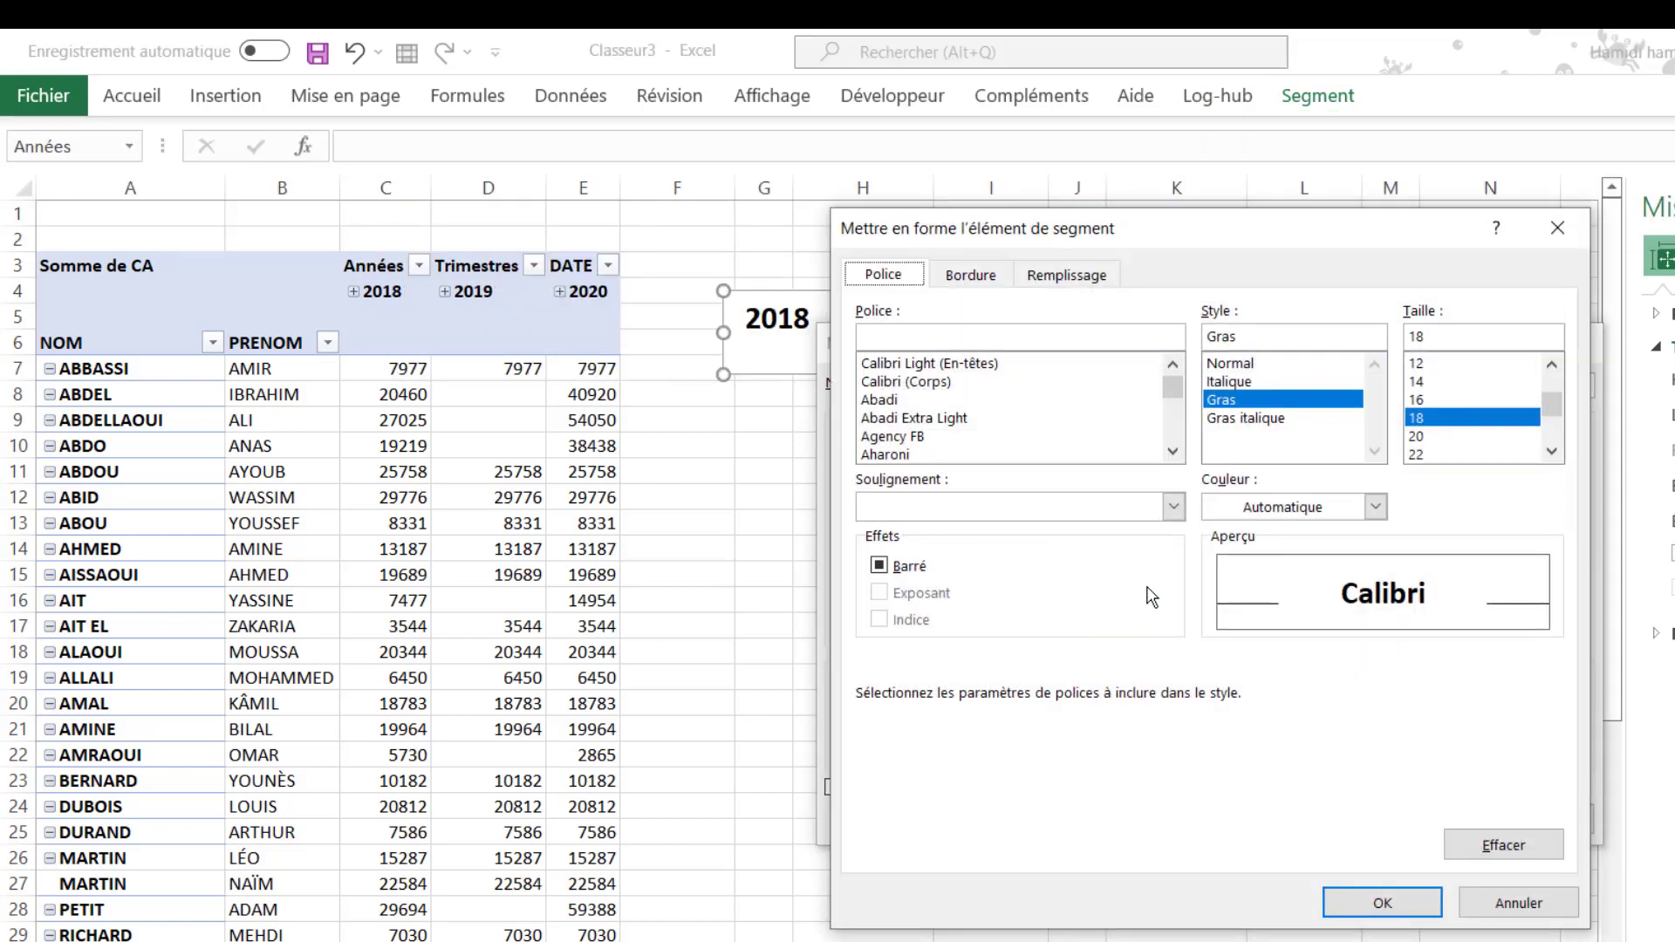
{"action": "left_click", "coordinate": [1060, 275]}
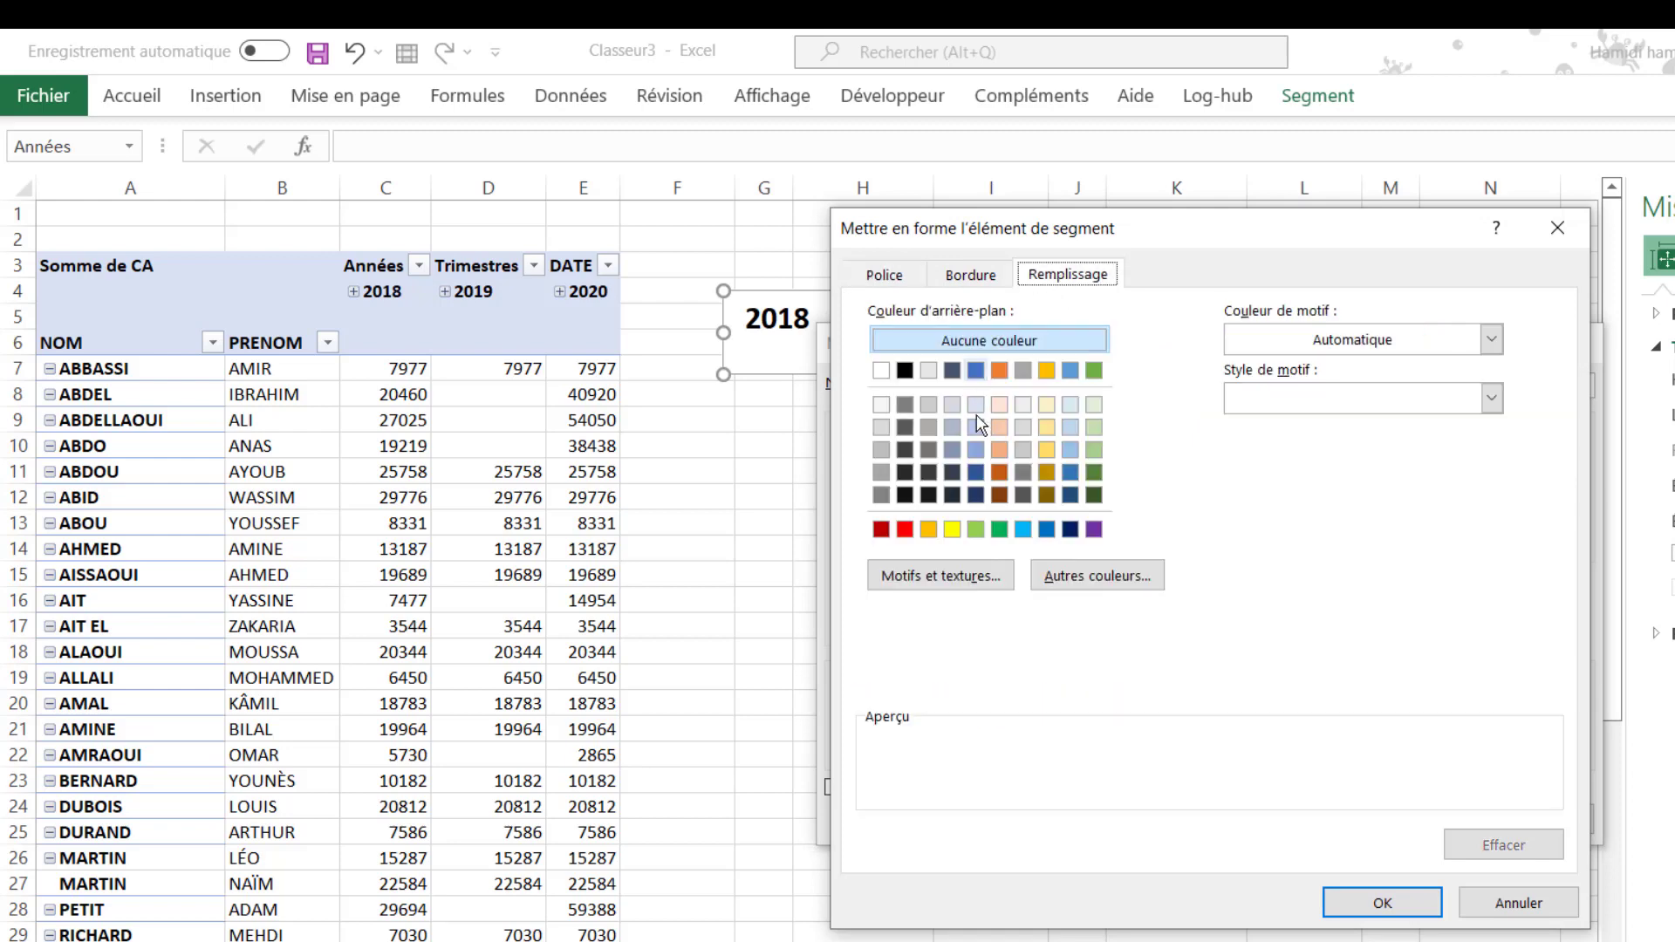
{"action": "left_click", "coordinate": [1047, 427]}
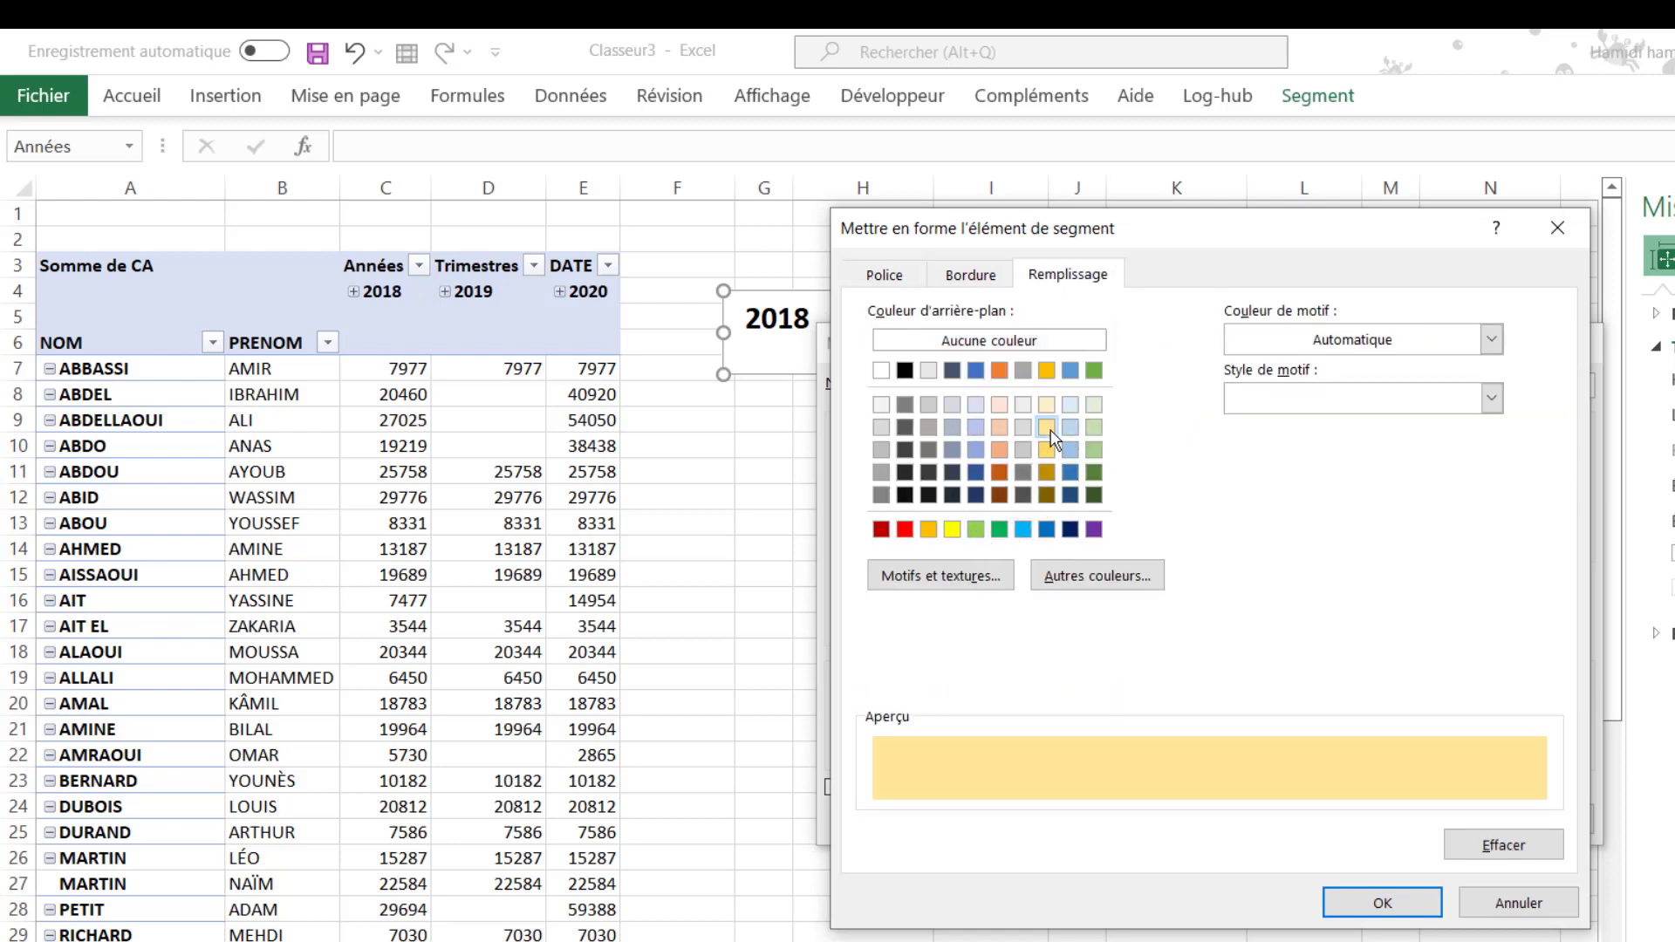
{"action": "left_click", "coordinate": [1353, 914]}
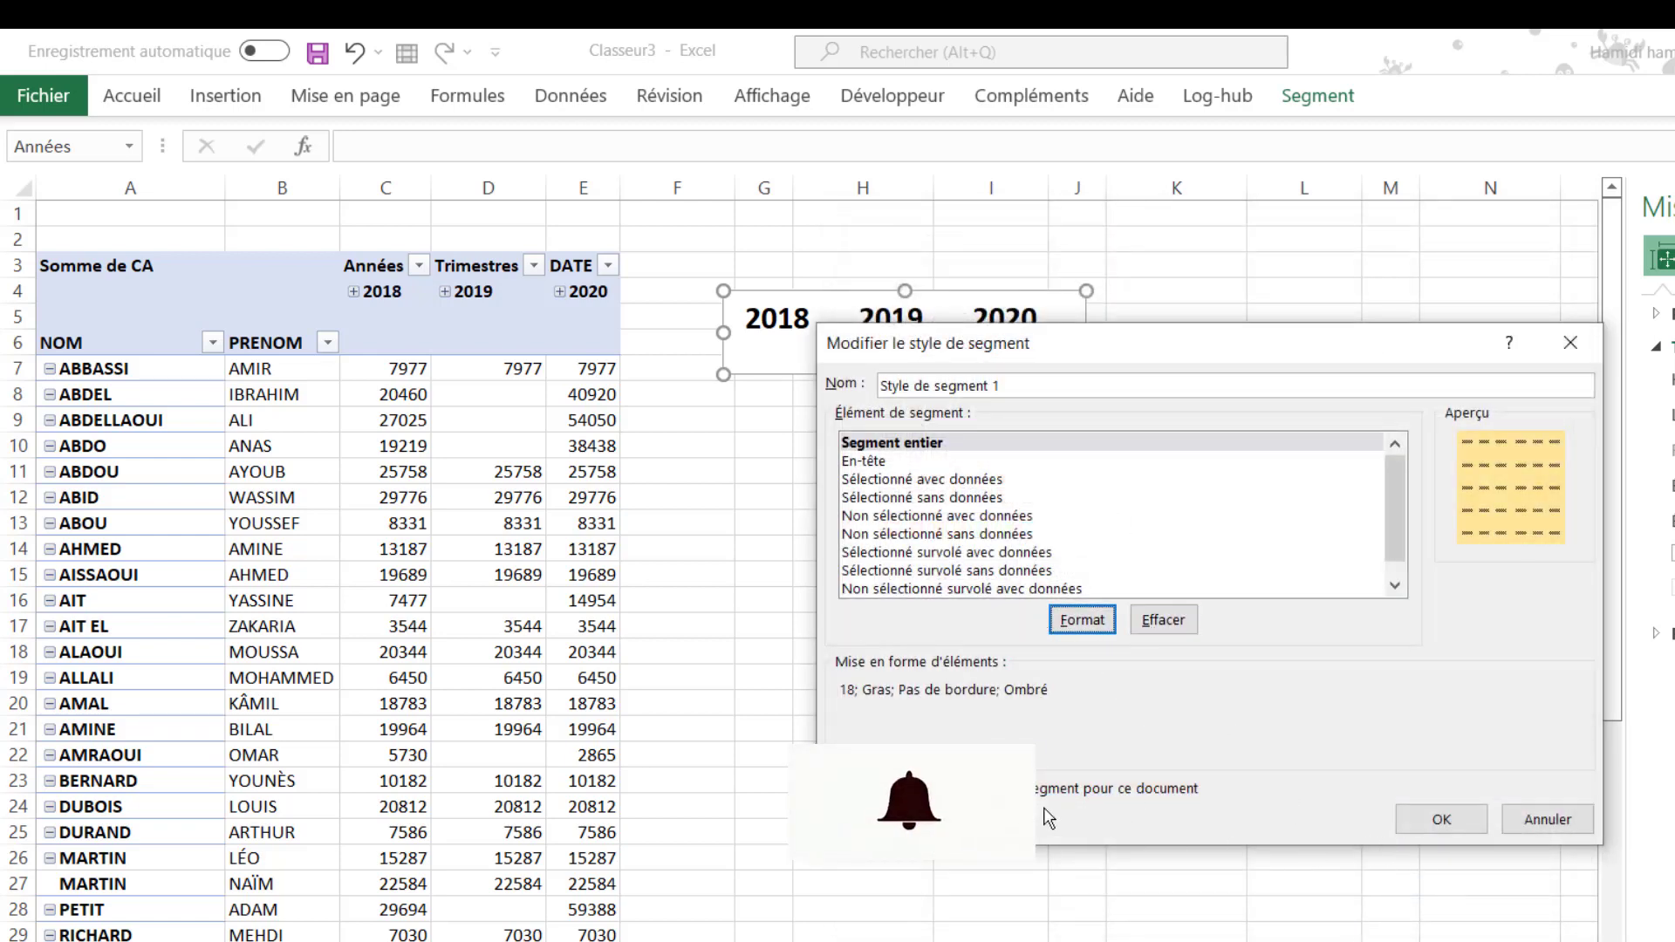
{"action": "left_click", "coordinate": [1480, 826]}
- Drag the Années slicer's bottom edge up to make it shorter
{"action": "left_click", "coordinate": [1178, 703]}
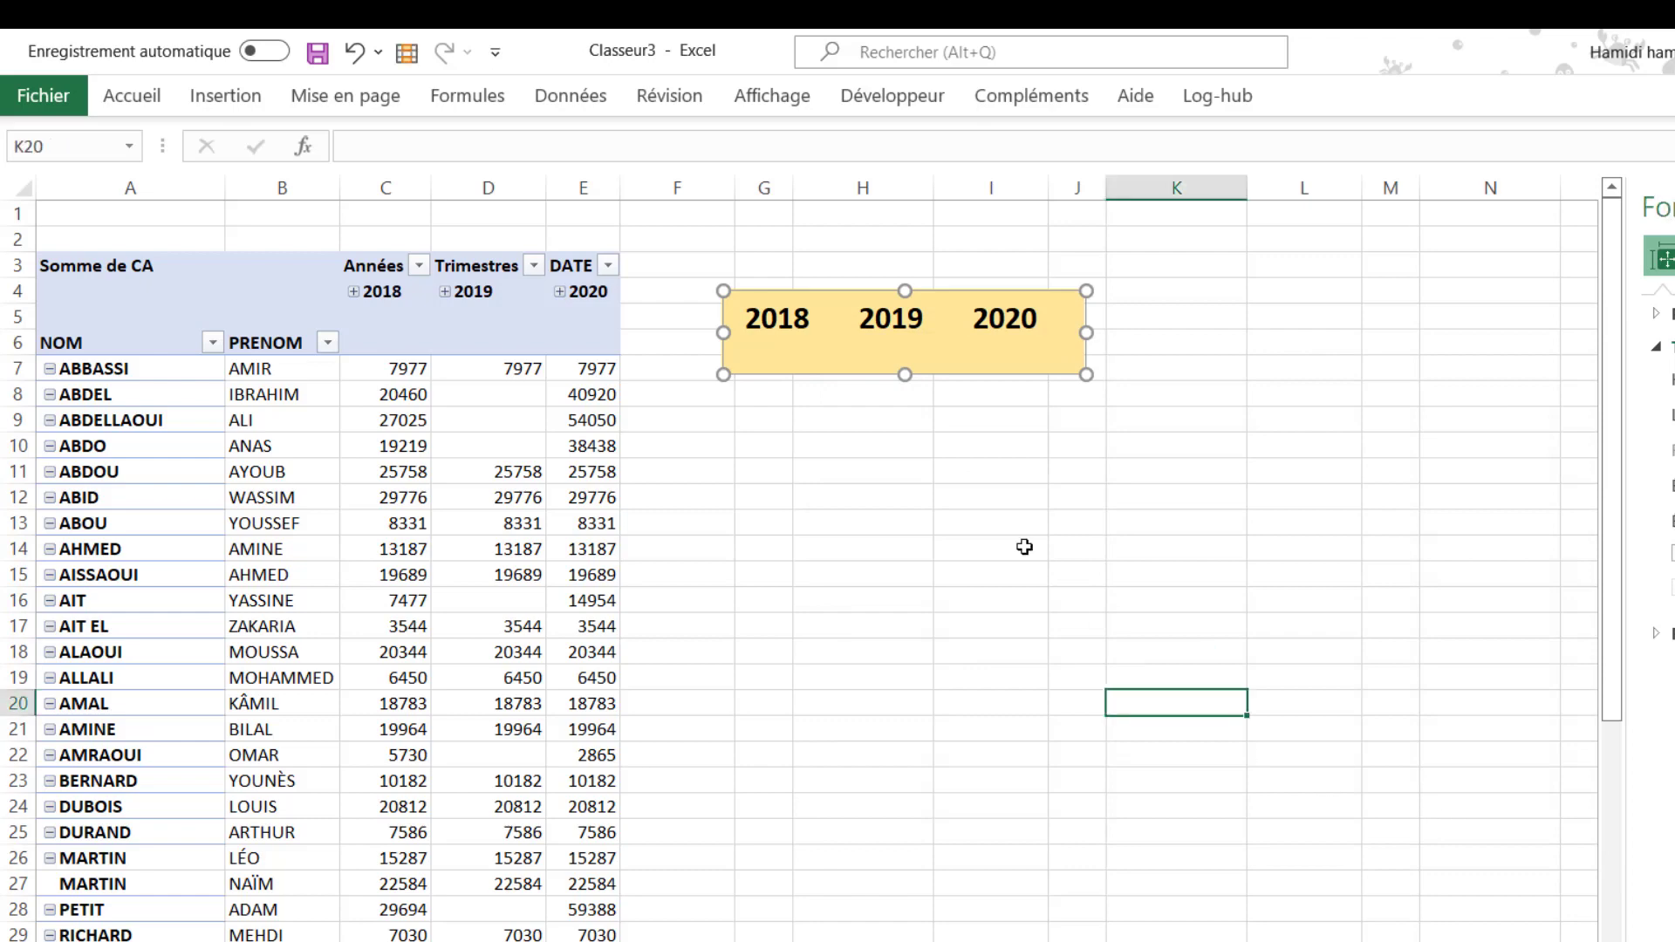
{"action": "left_click", "coordinate": [990, 446]}
{"action": "left_click", "coordinate": [932, 376]}
{"action": "left_click", "coordinate": [931, 374]}
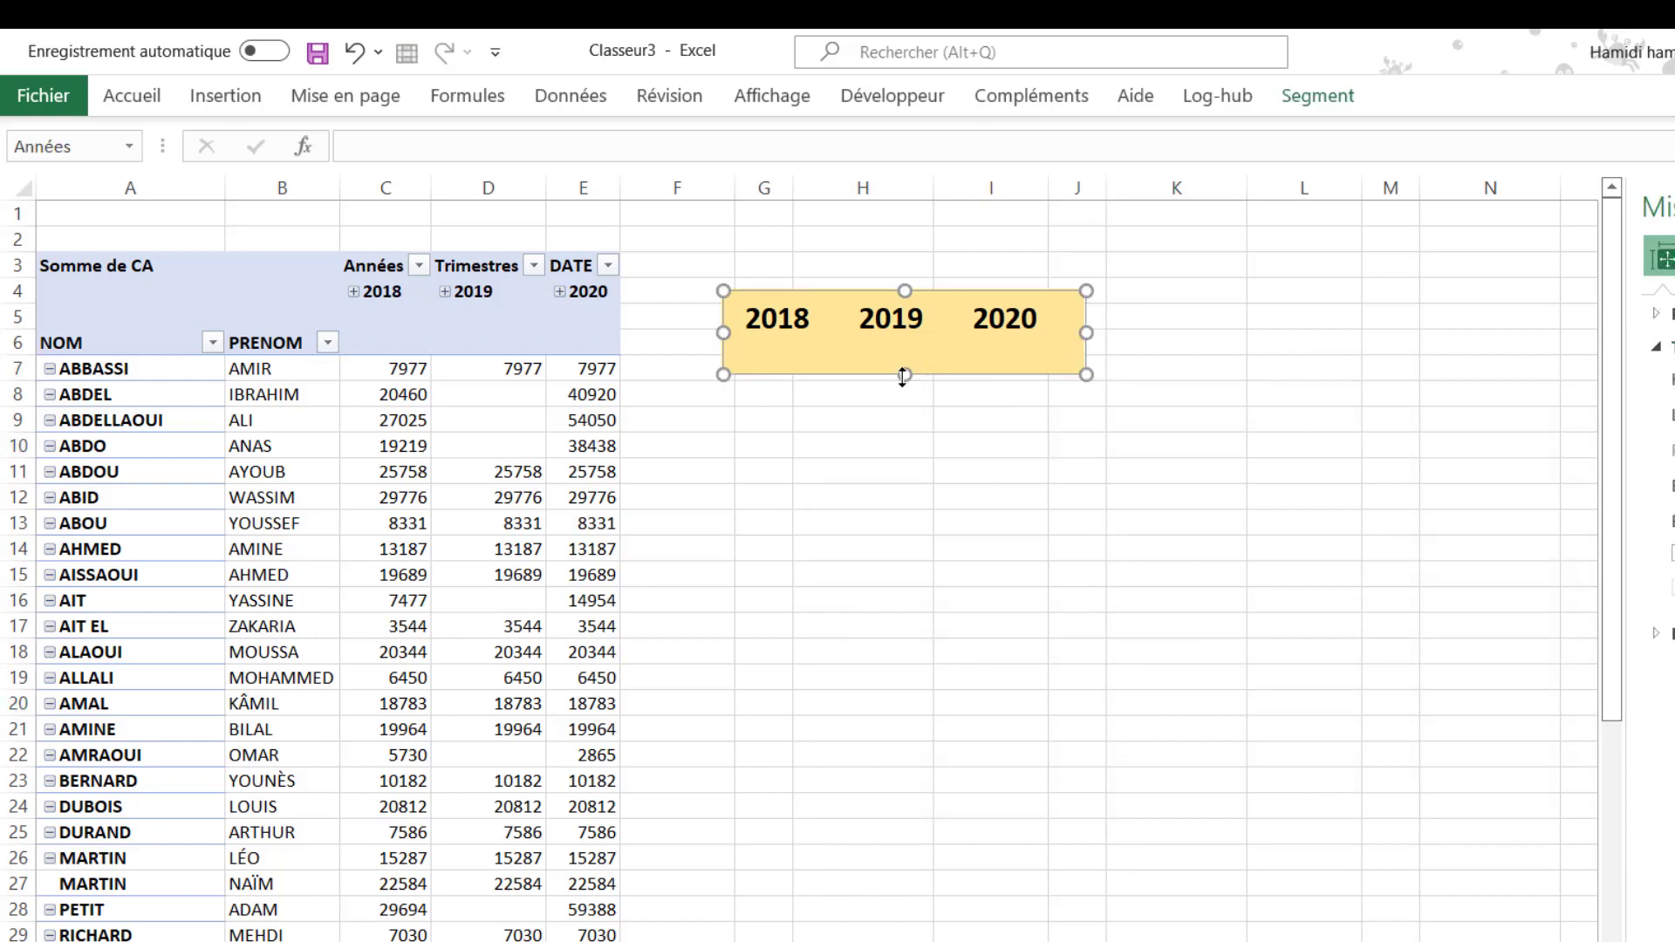
{"action": "left_click_drag", "start_coordinate": [903, 373], "coordinate": [907, 342]}
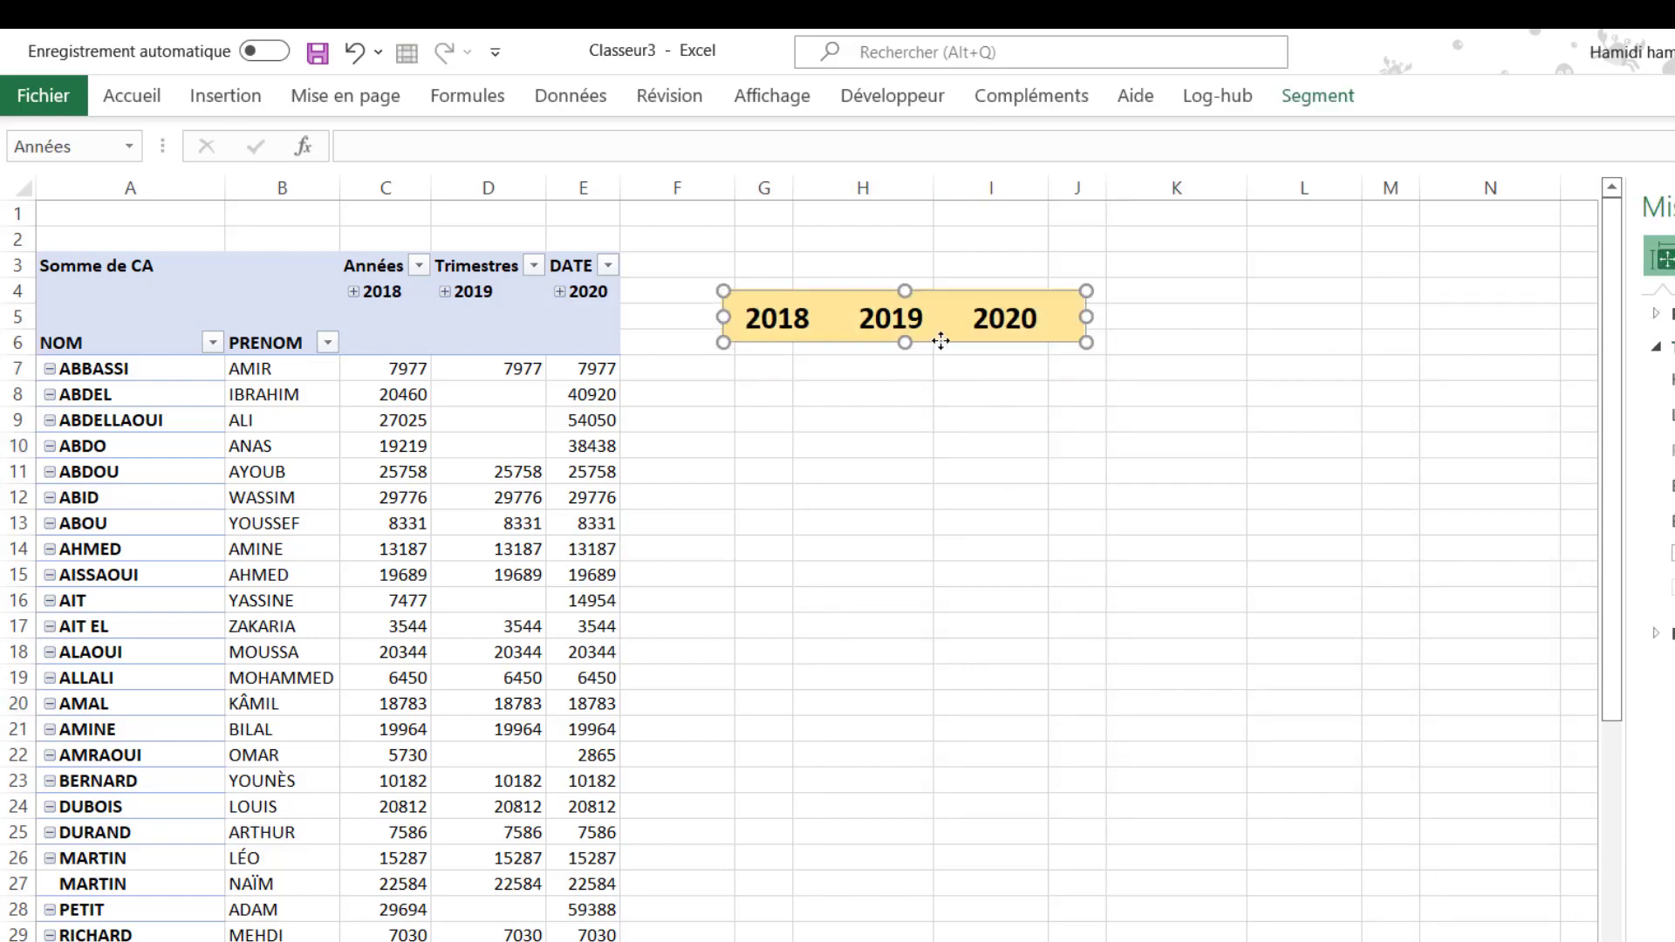
- Filter the pivot table with the Années slicer to 2018, 2019 and 2020, ending on 2020 only
{"action": "left_click", "coordinate": [862, 445]}
{"action": "left_click", "coordinate": [779, 327]}
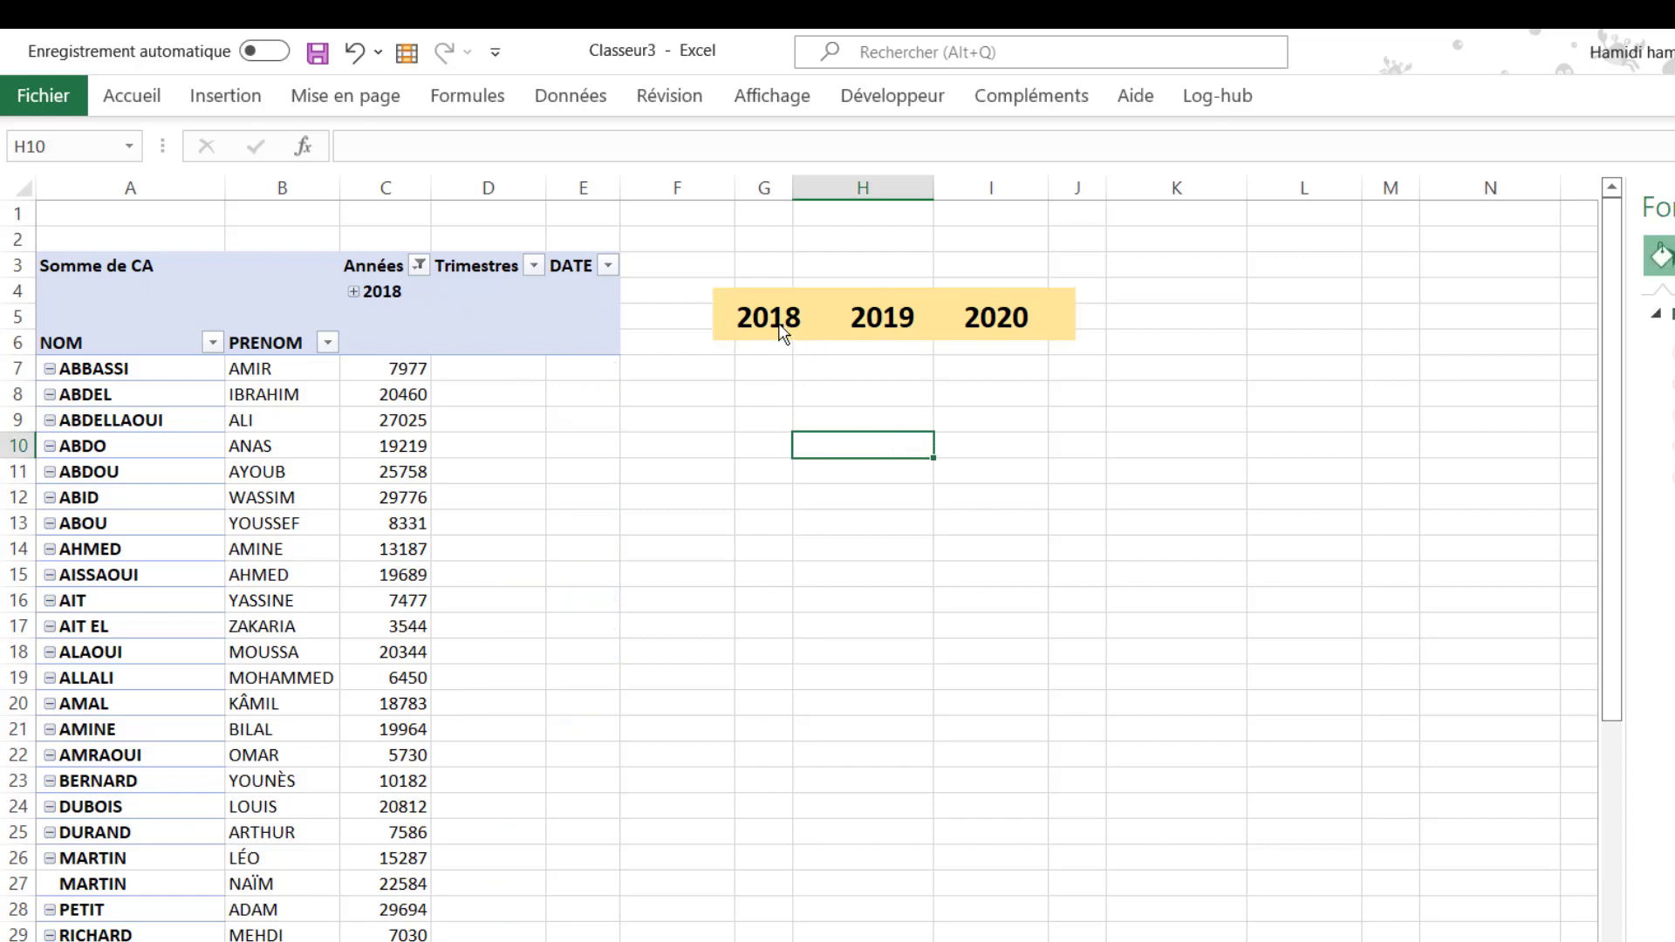
{"action": "left_click", "coordinate": [993, 319]}
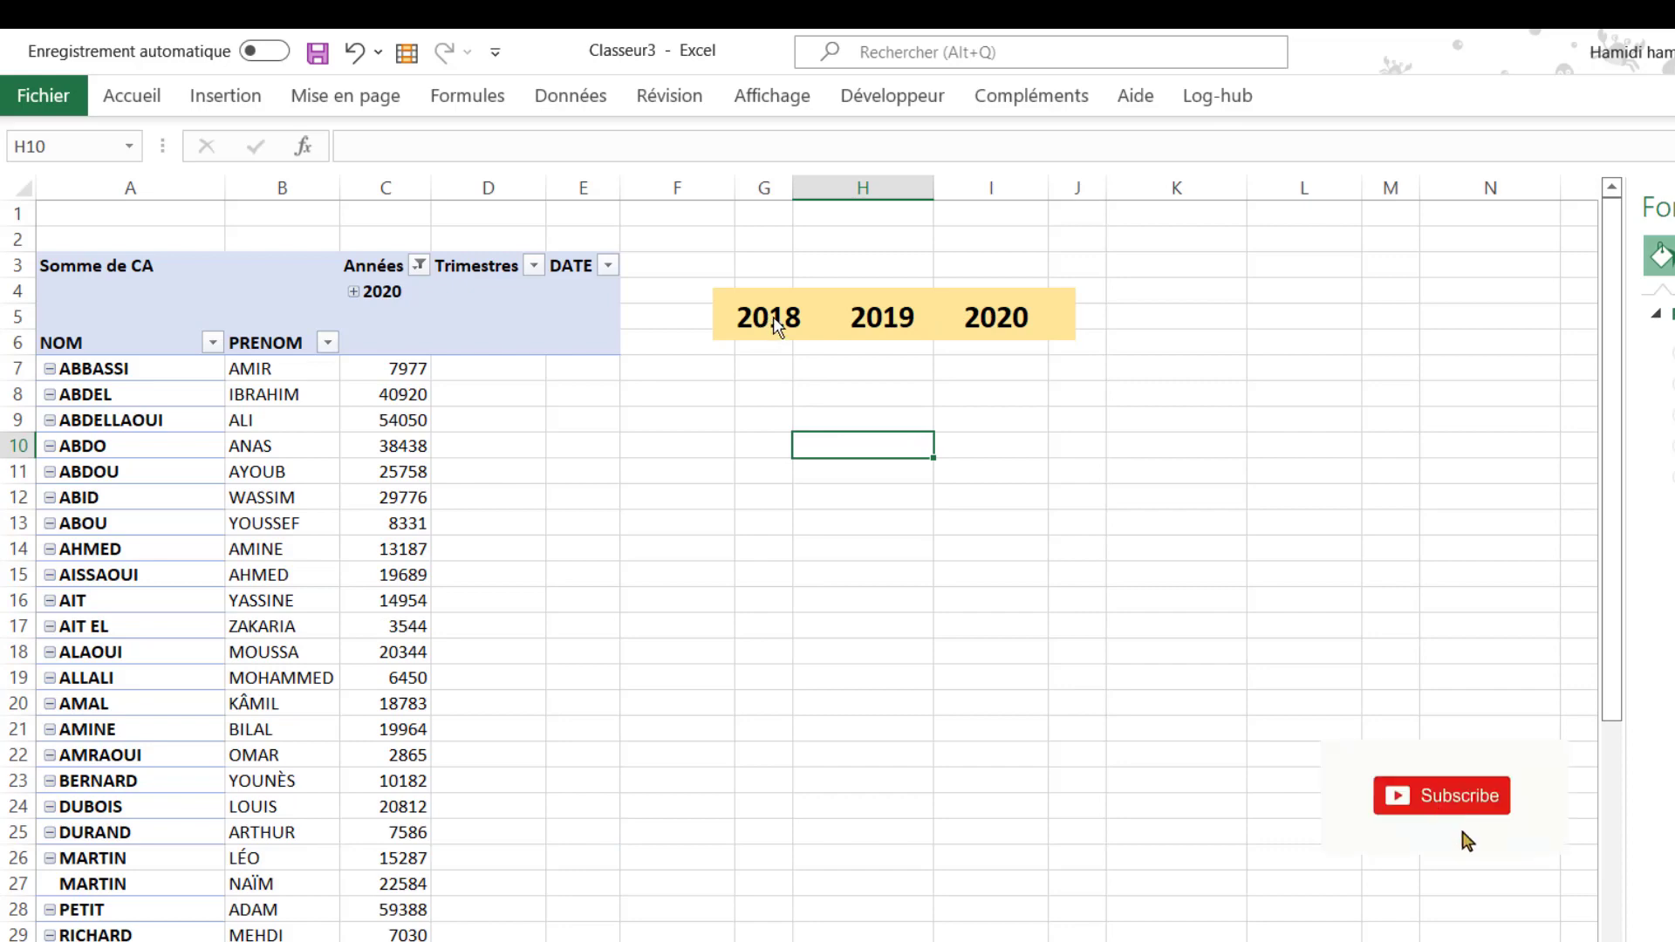
{"action": "left_click", "coordinate": [1016, 327]}
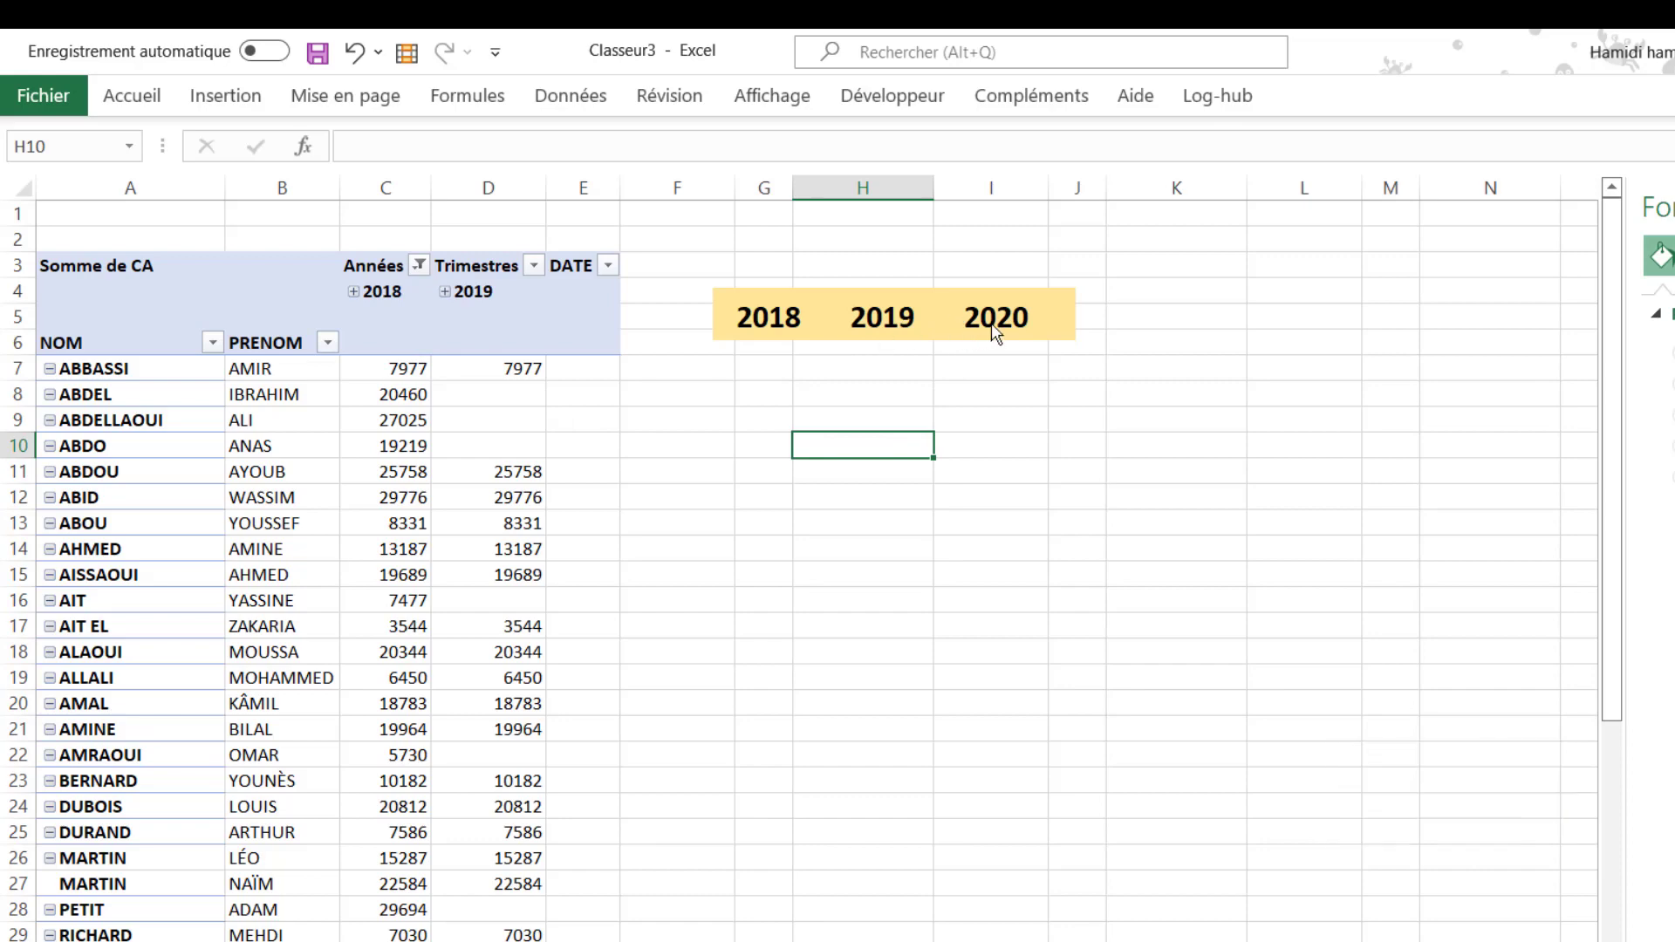
{"action": "left_click", "coordinate": [833, 628]}
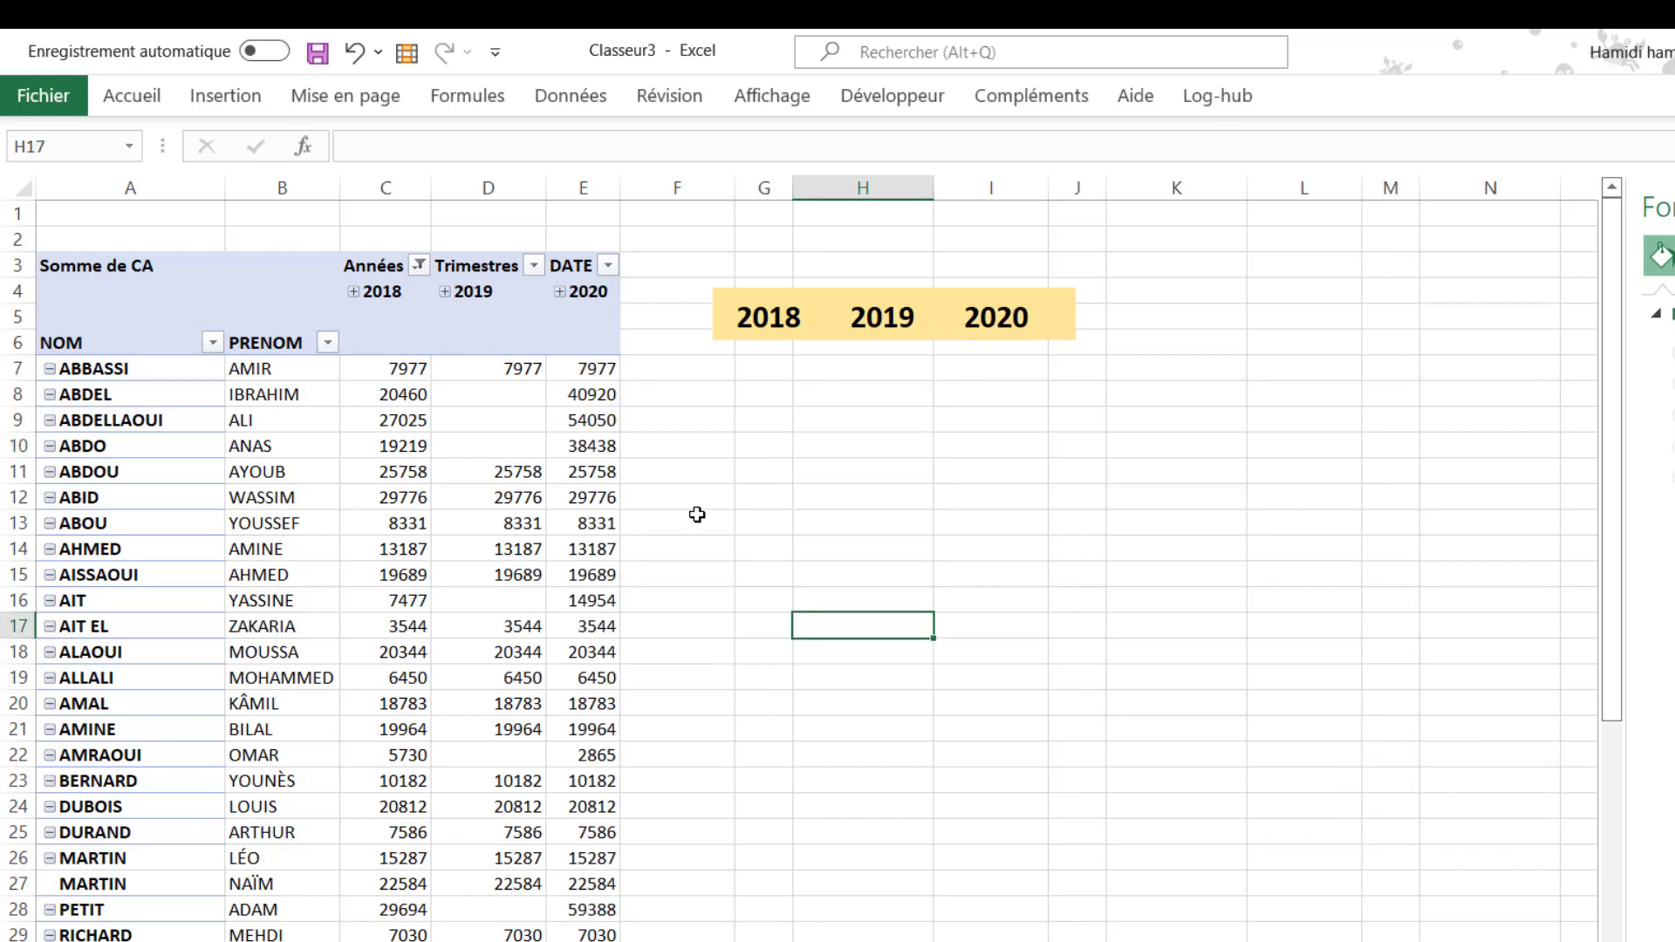
{"action": "left_click", "coordinate": [830, 410]}
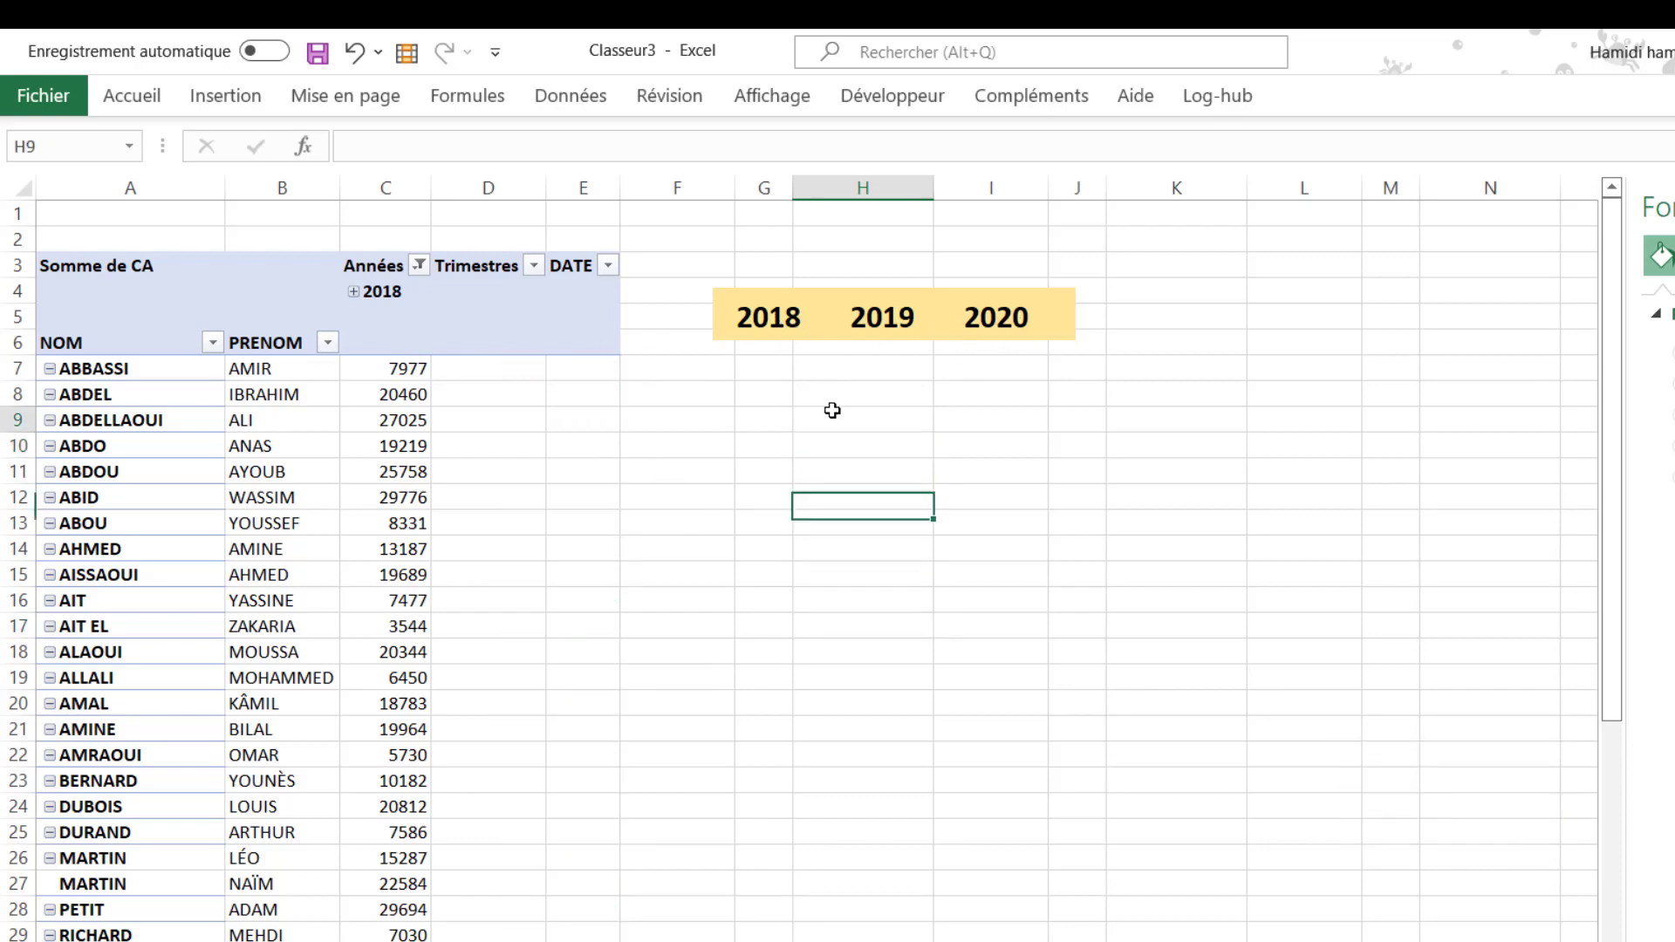
{"action": "left_click", "coordinate": [1021, 324]}
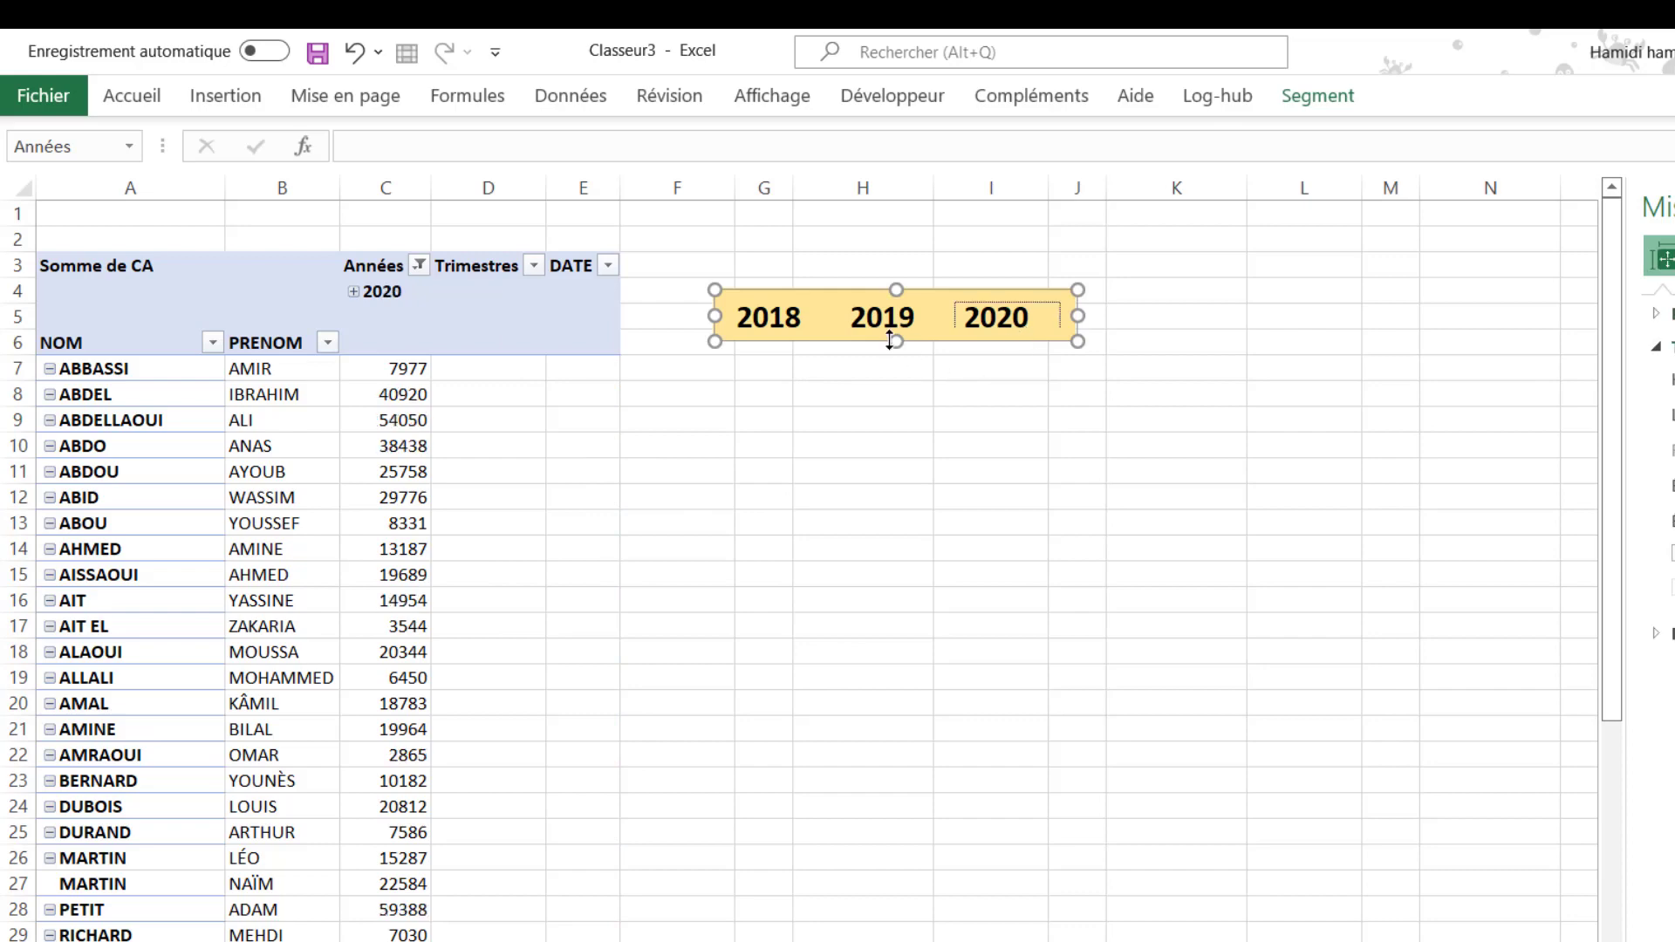
{"action": "left_click", "coordinate": [1021, 479]}
{"action": "left_click", "coordinate": [984, 336]}
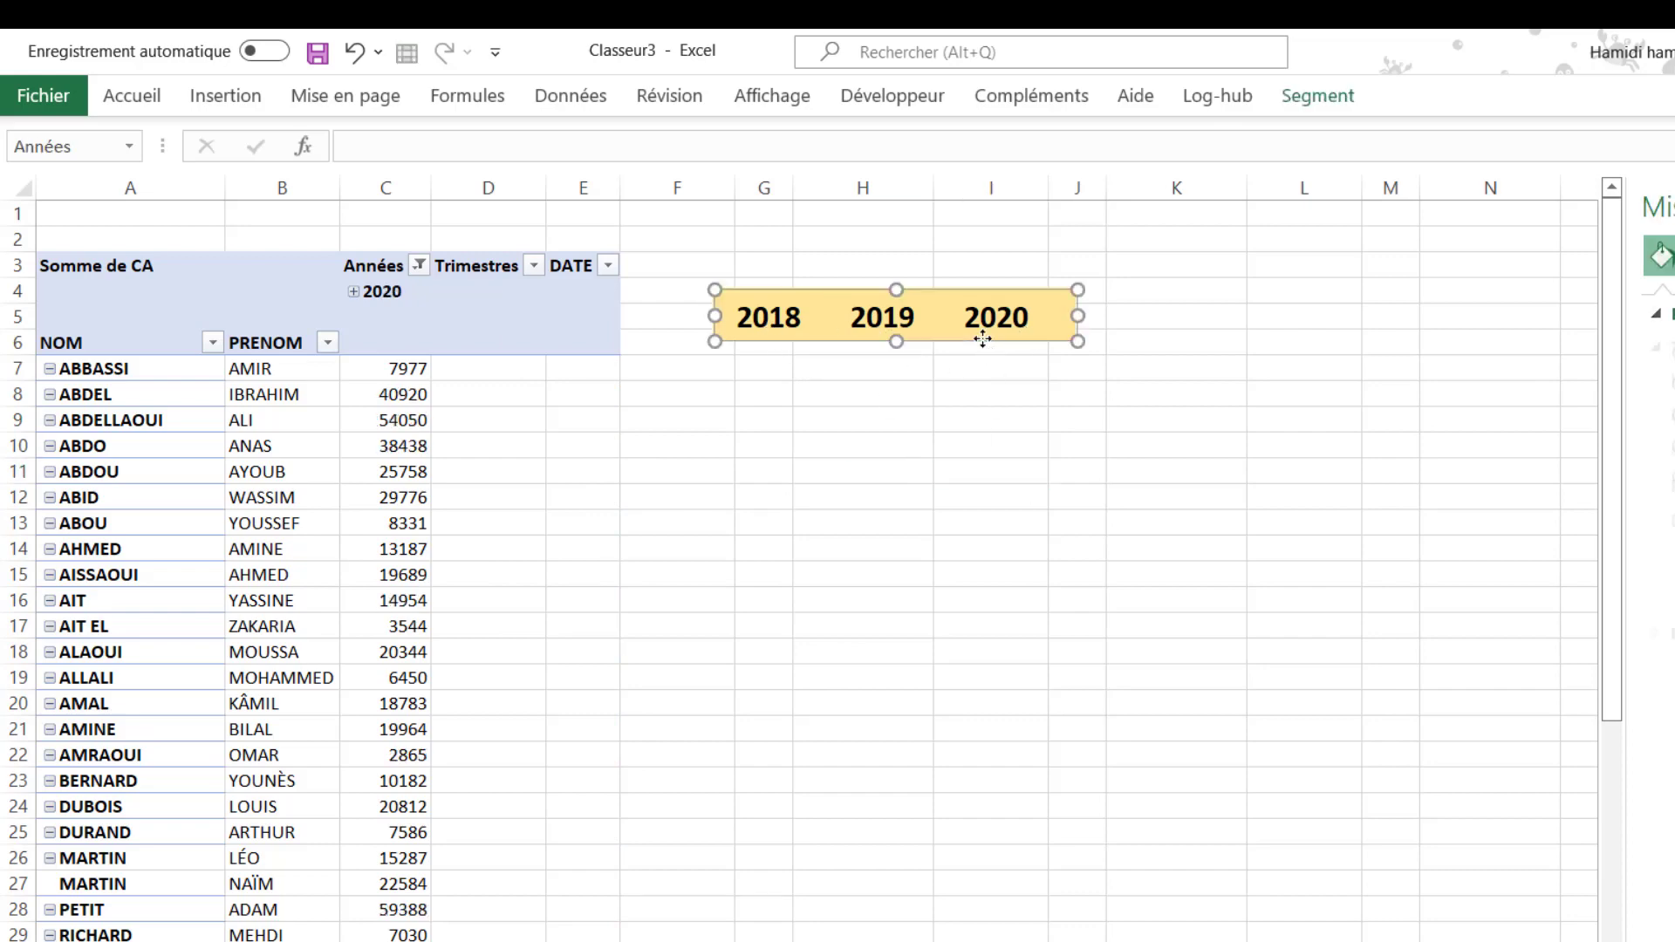
{"action": "left_click", "coordinate": [1322, 97]}
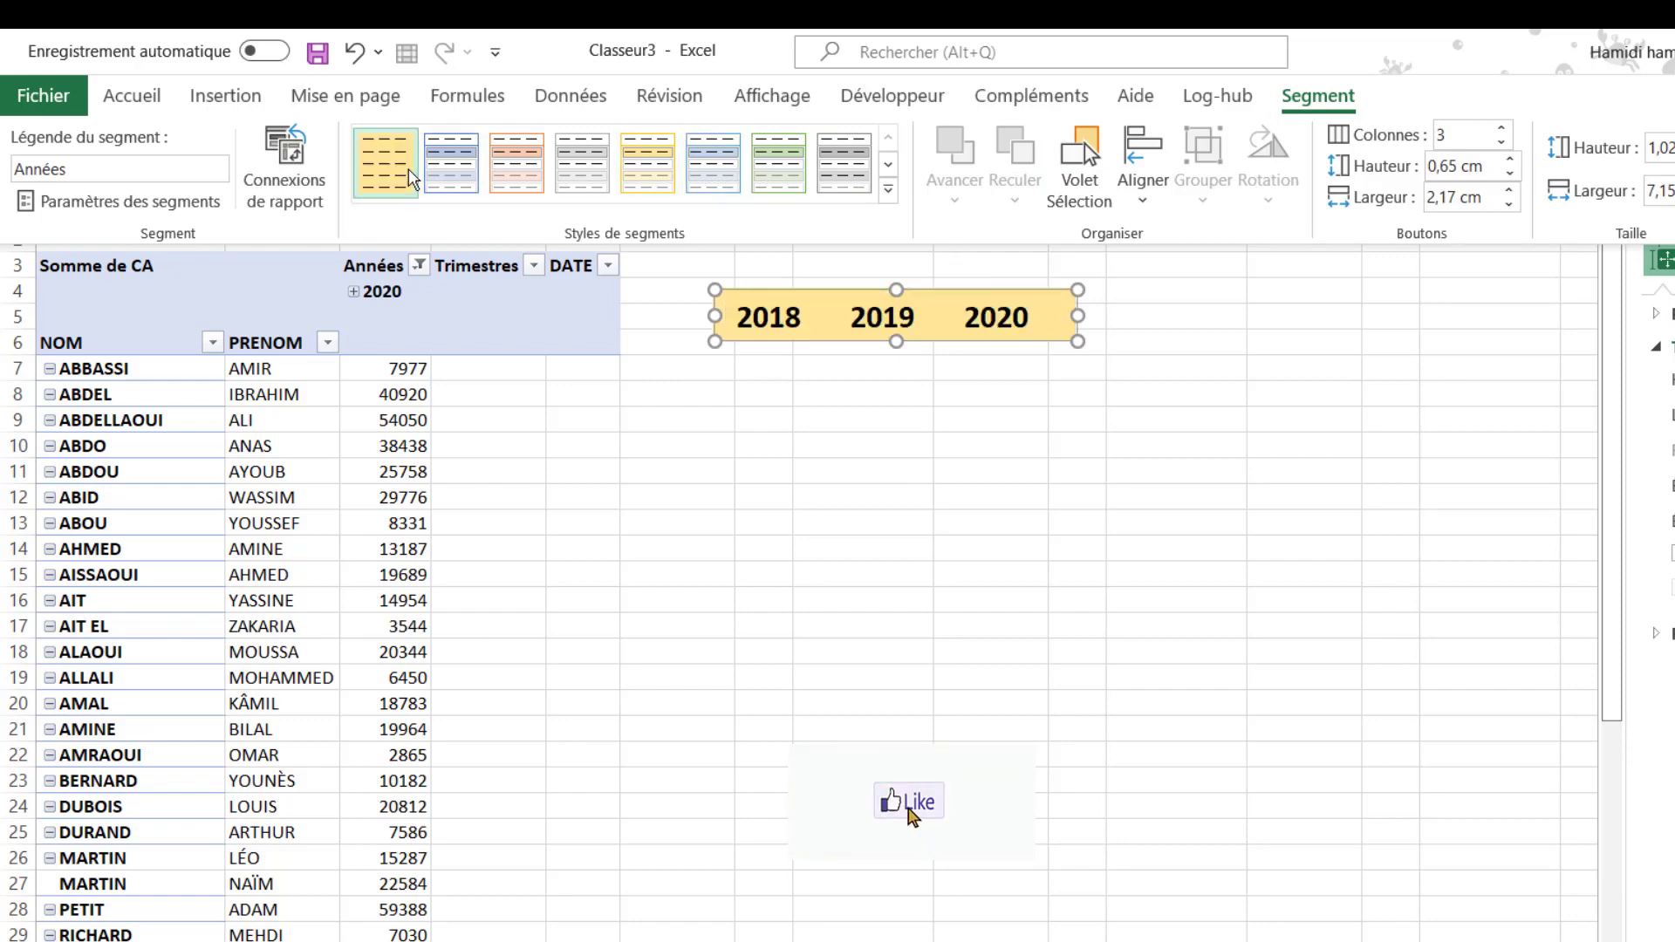
- Apply a light blue style to the Années slicer and select 2018, 2019 and 2020
{"action": "left_click", "coordinate": [471, 179]}
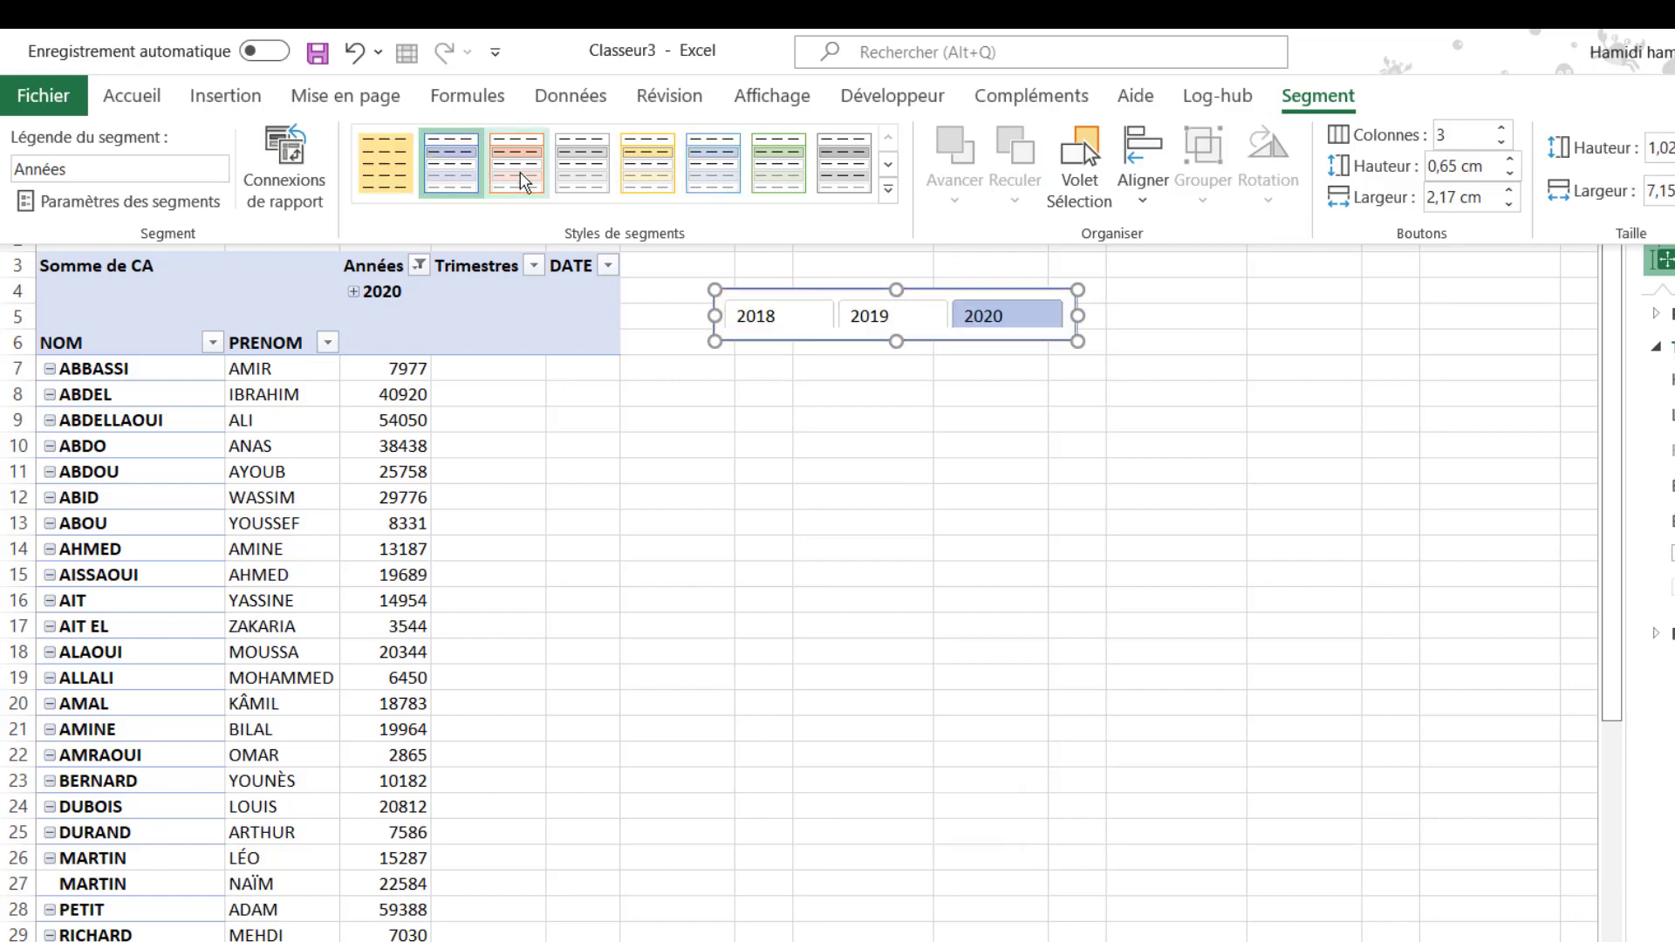
{"action": "left_click", "coordinate": [776, 319]}
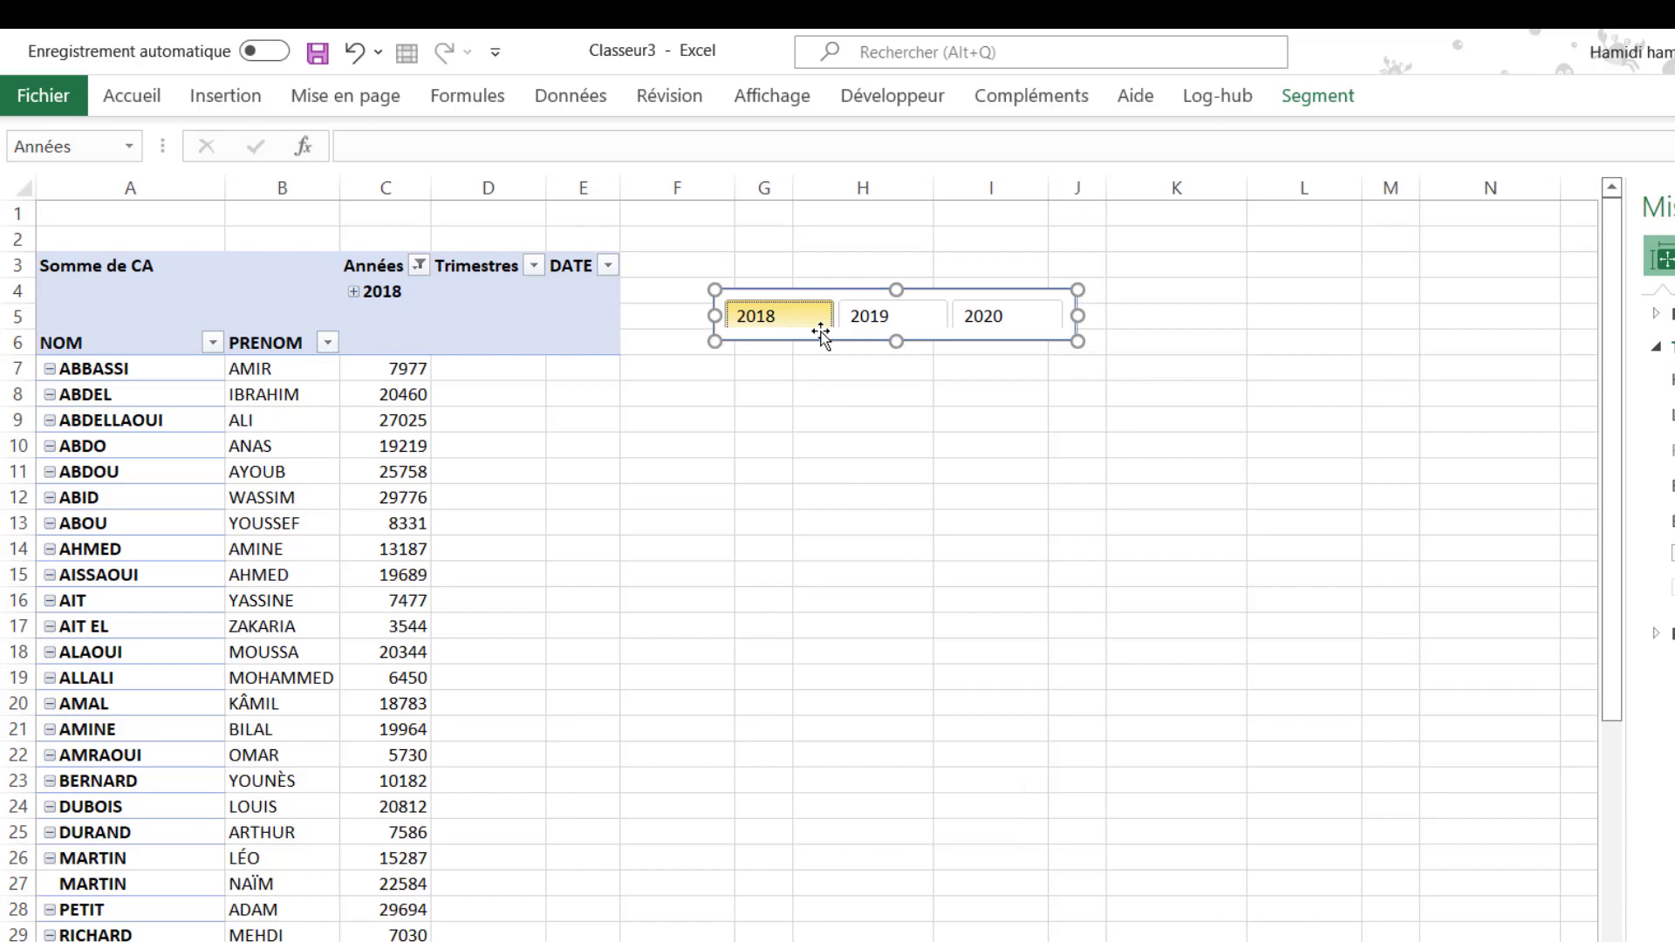
{"action": "left_click", "coordinate": [881, 319], "text": "ctrl"}
{"action": "left_click", "coordinate": [1011, 321], "text": "ctrl"}
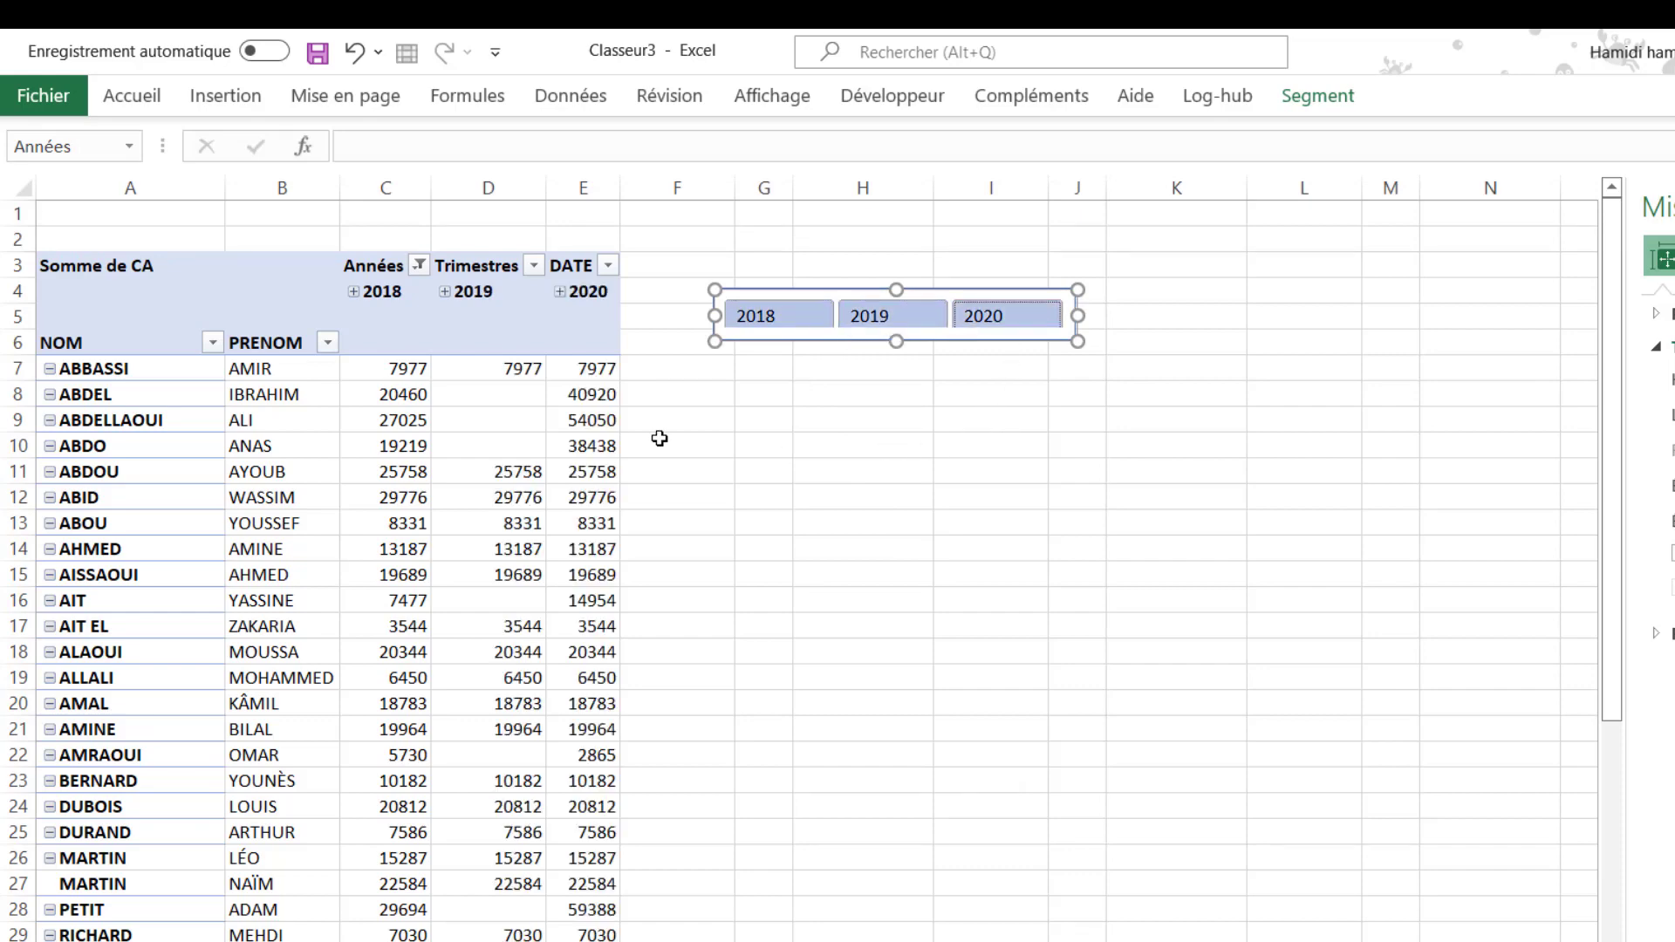
- Move the Années slicer up beside the pivot table
{"action": "left_click", "coordinate": [845, 482]}
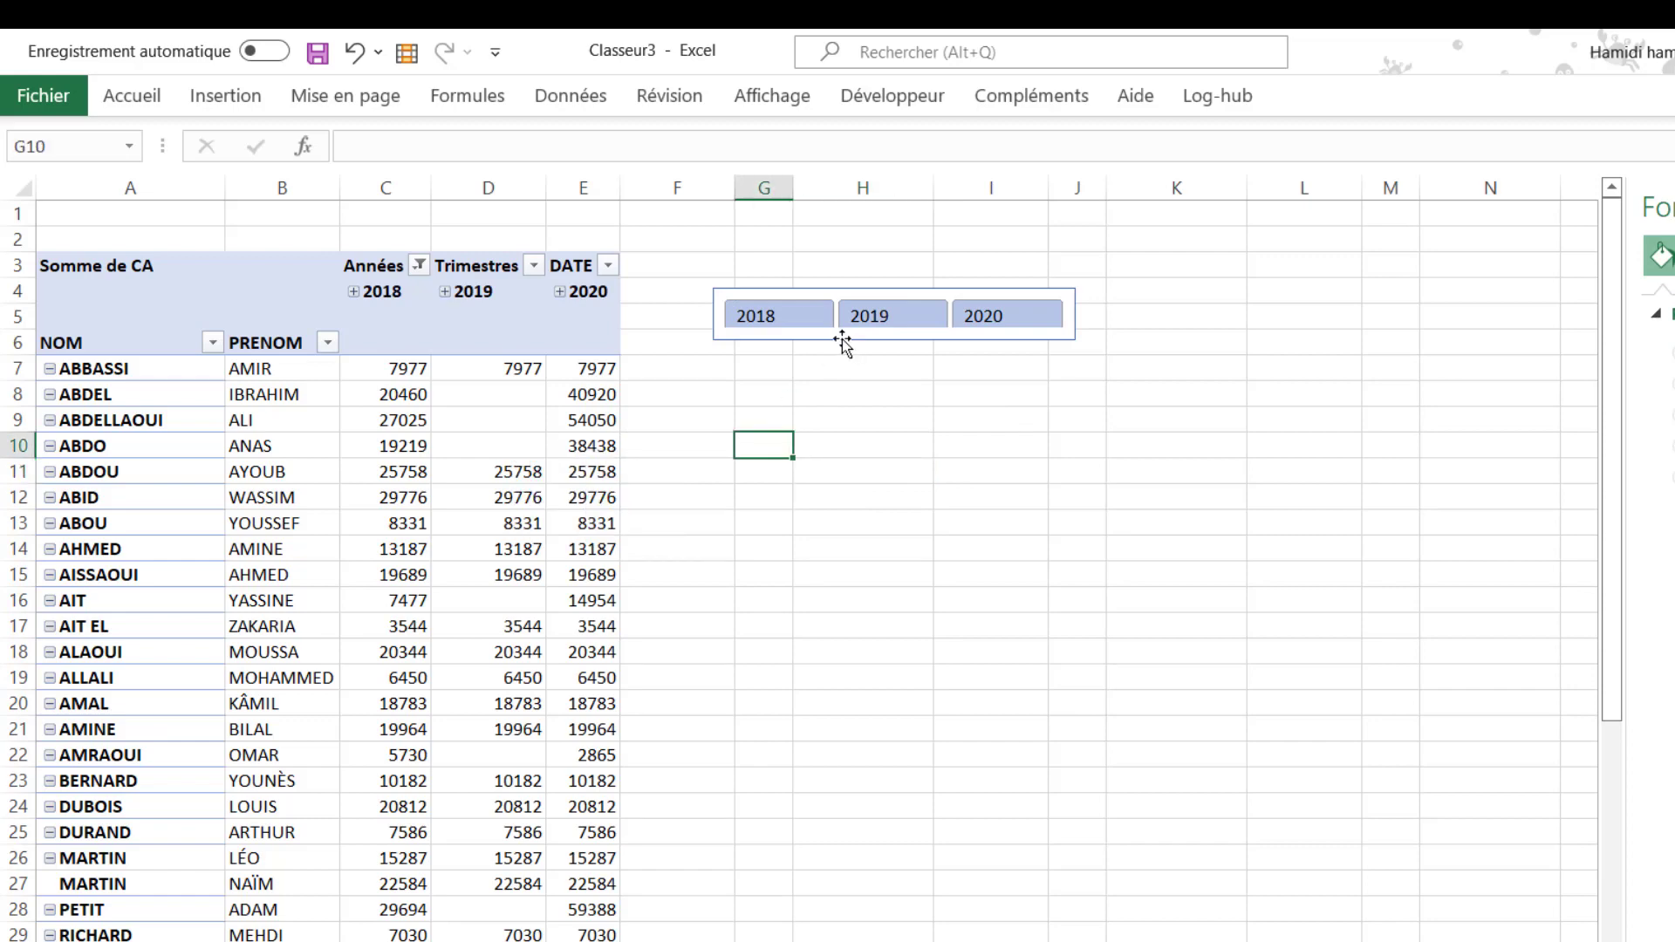
{"action": "left_click_drag", "start_coordinate": [842, 338], "coordinate": [772, 323]}
{"action": "left_click", "coordinate": [744, 448]}
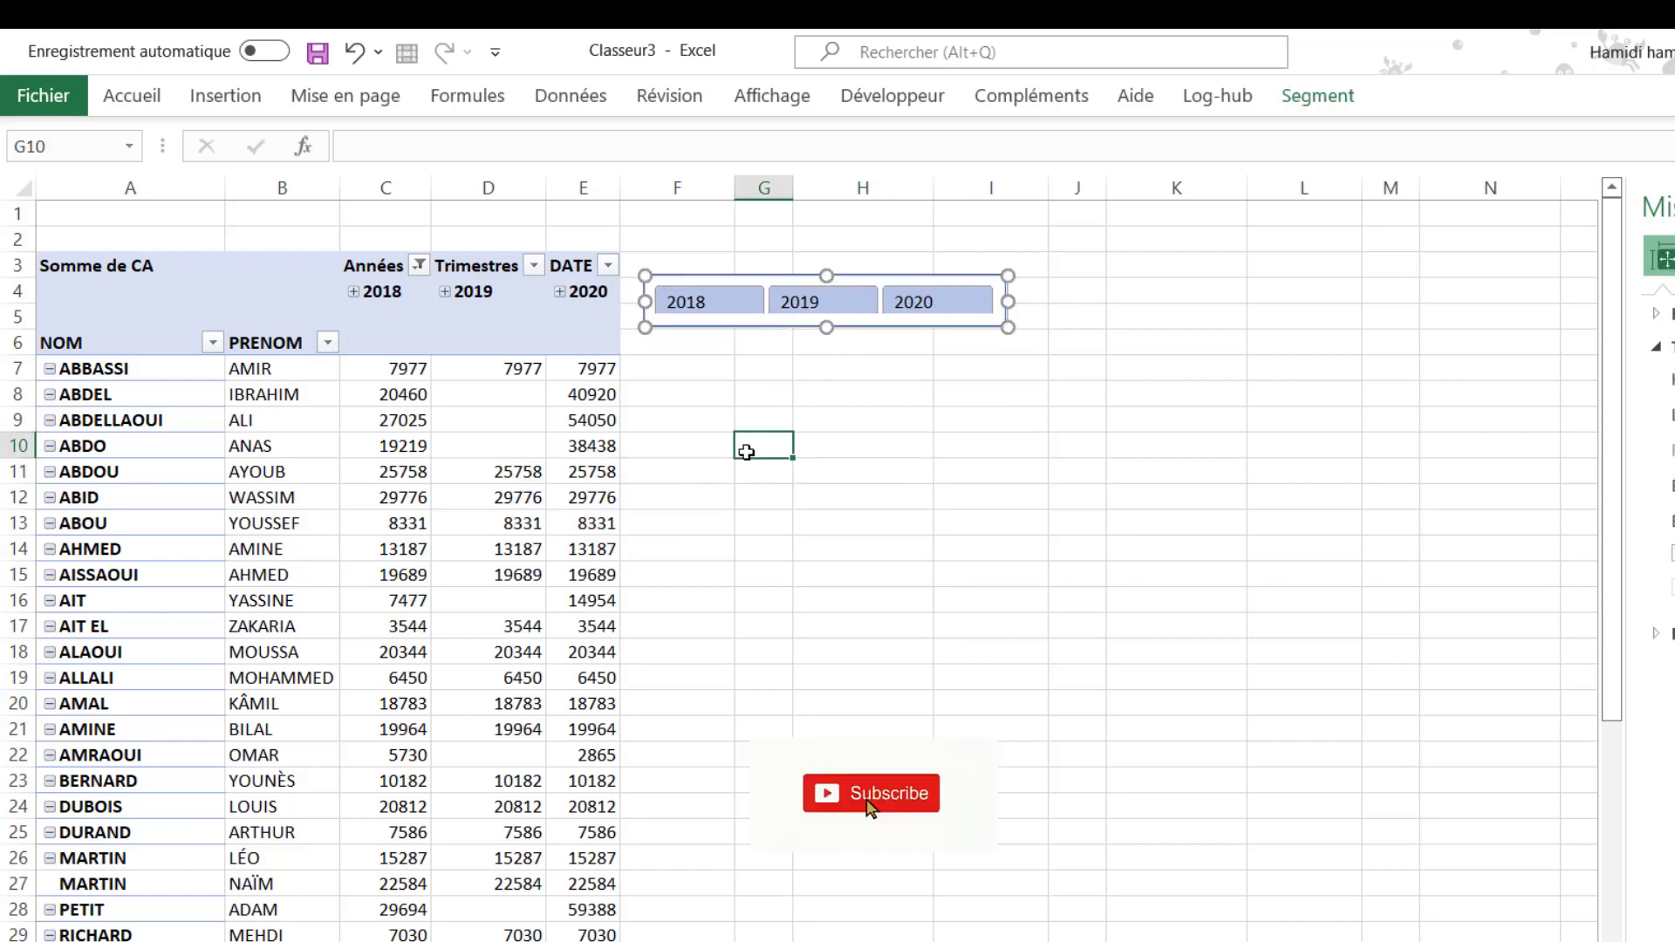
{"action": "left_click", "coordinate": [793, 499]}
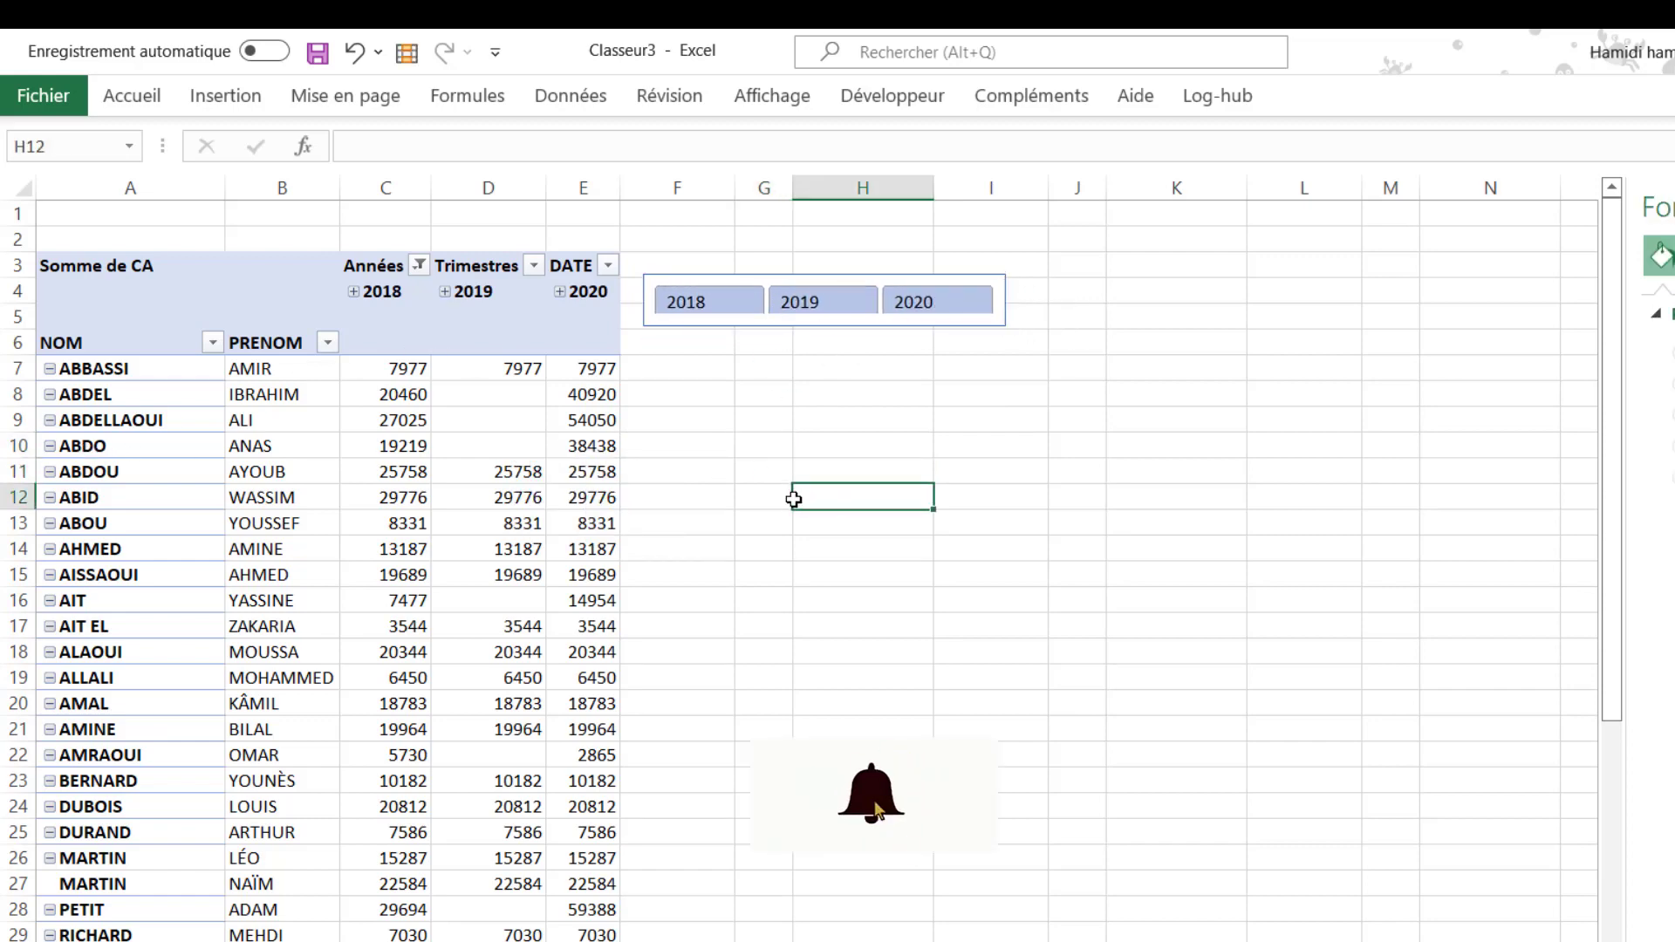
{"action": "left_click", "coordinate": [451, 344]}
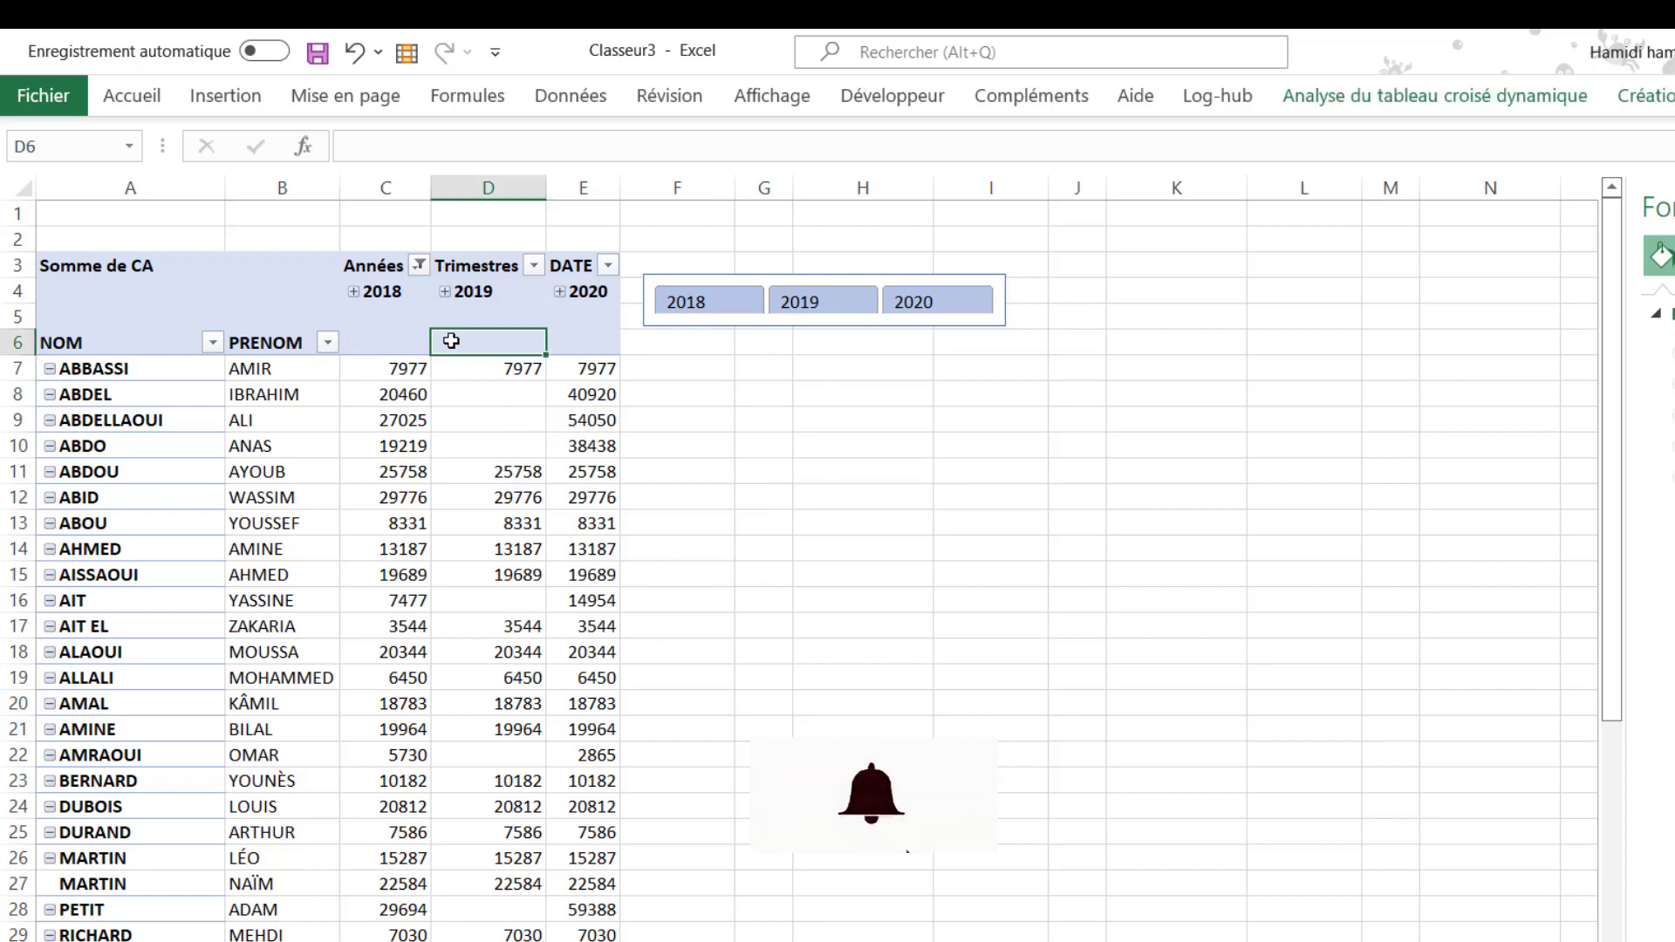
- Insert a Trimestres slicer for the pivot table and open its Paramètres du segment dialog
{"action": "left_click", "coordinate": [1643, 96]}
{"action": "left_click", "coordinate": [1435, 96]}
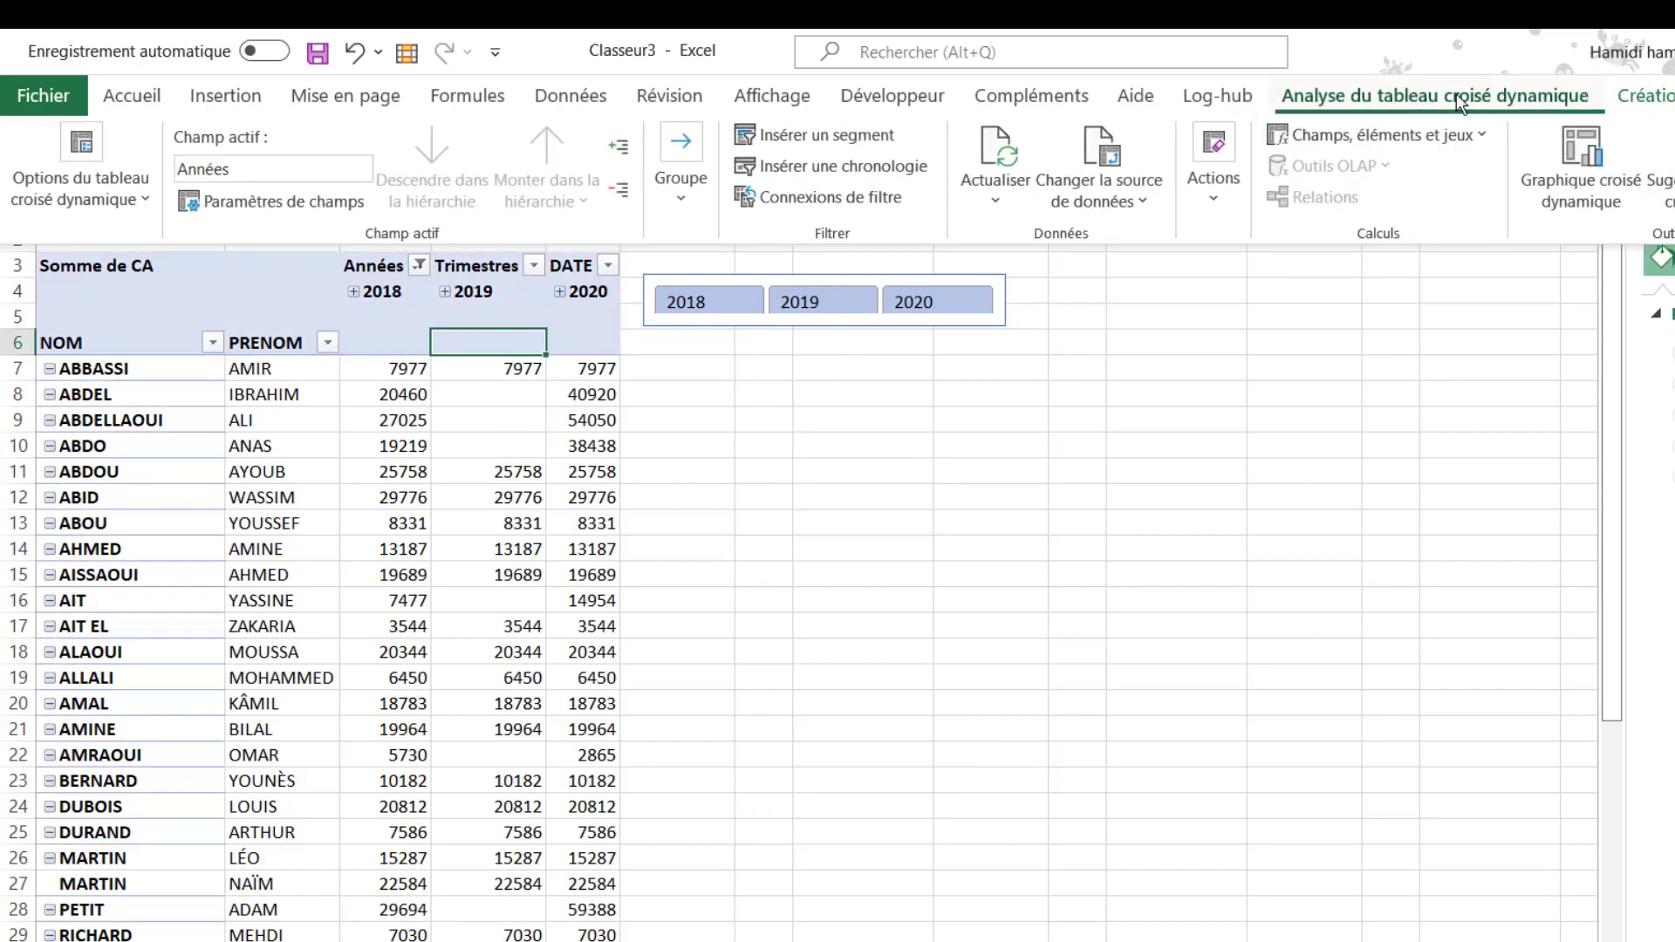
{"action": "left_click", "coordinate": [842, 140]}
{"action": "left_click", "coordinate": [1082, 510]}
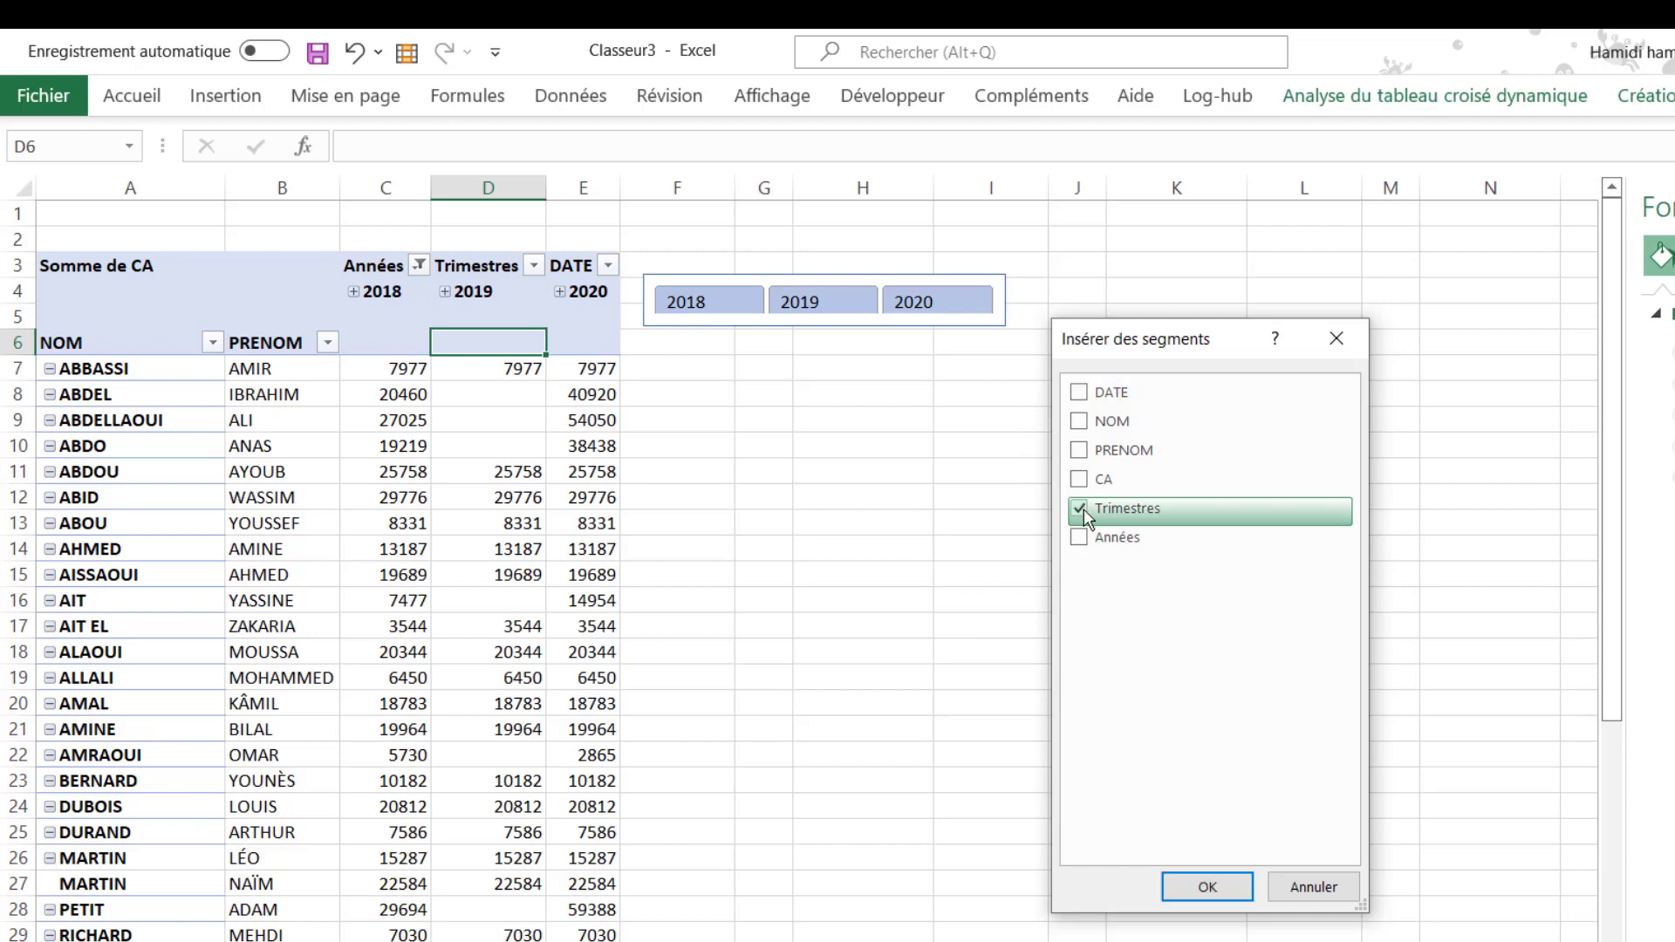
{"action": "left_click", "coordinate": [1178, 896]}
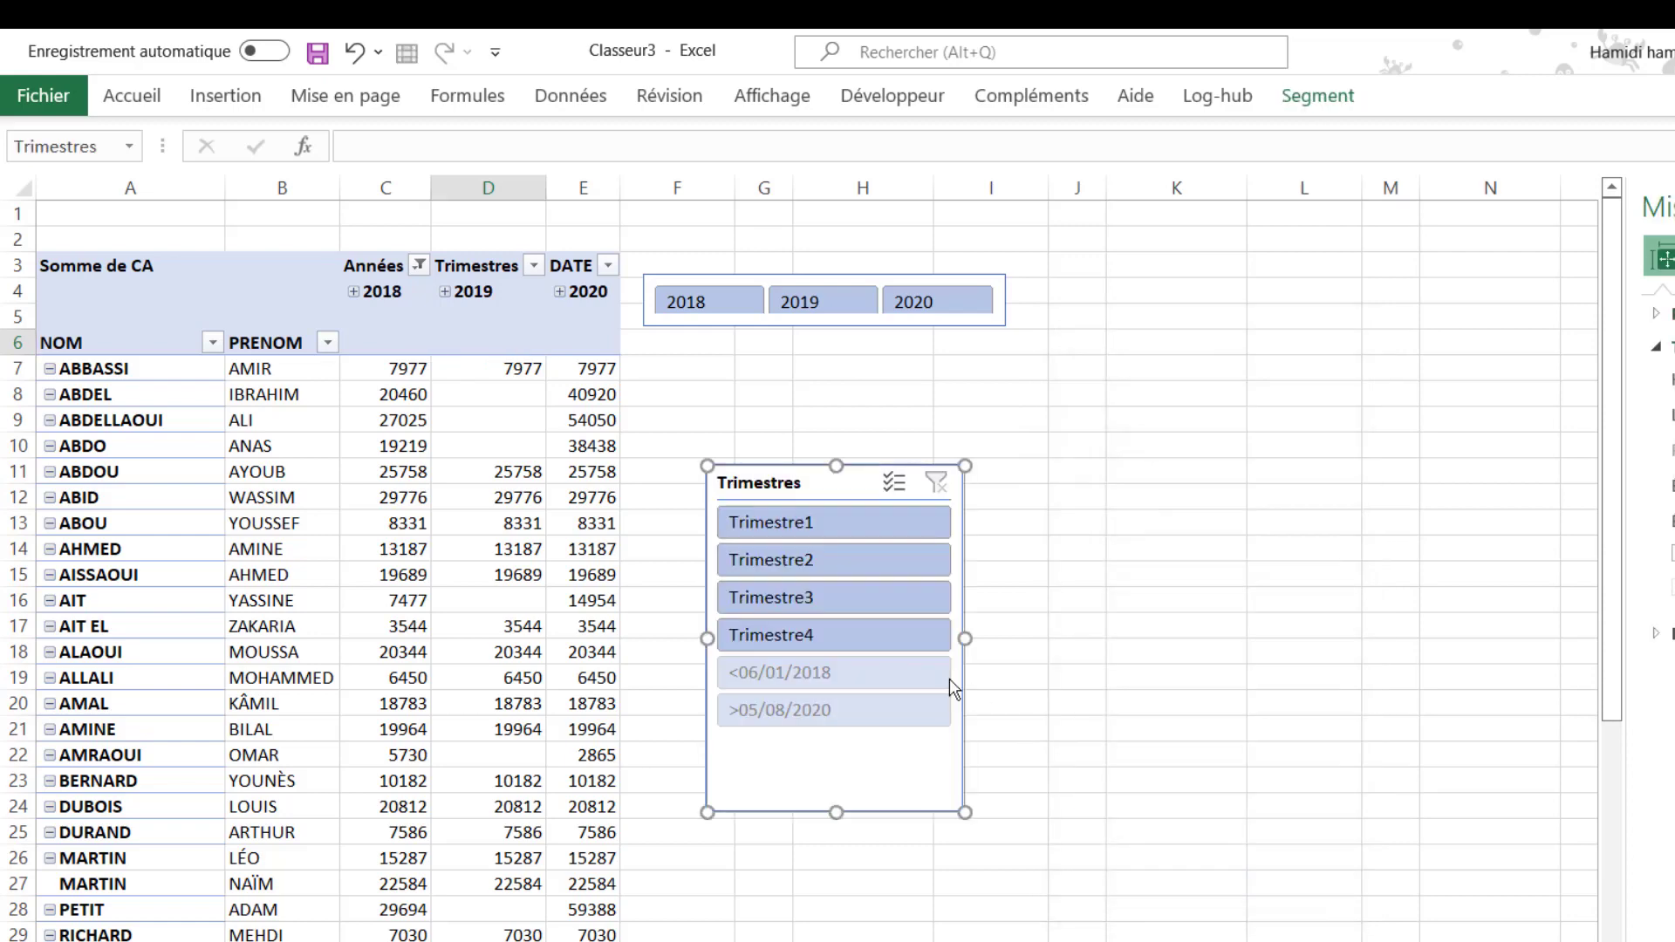
{"action": "right_click", "coordinate": [844, 772]}
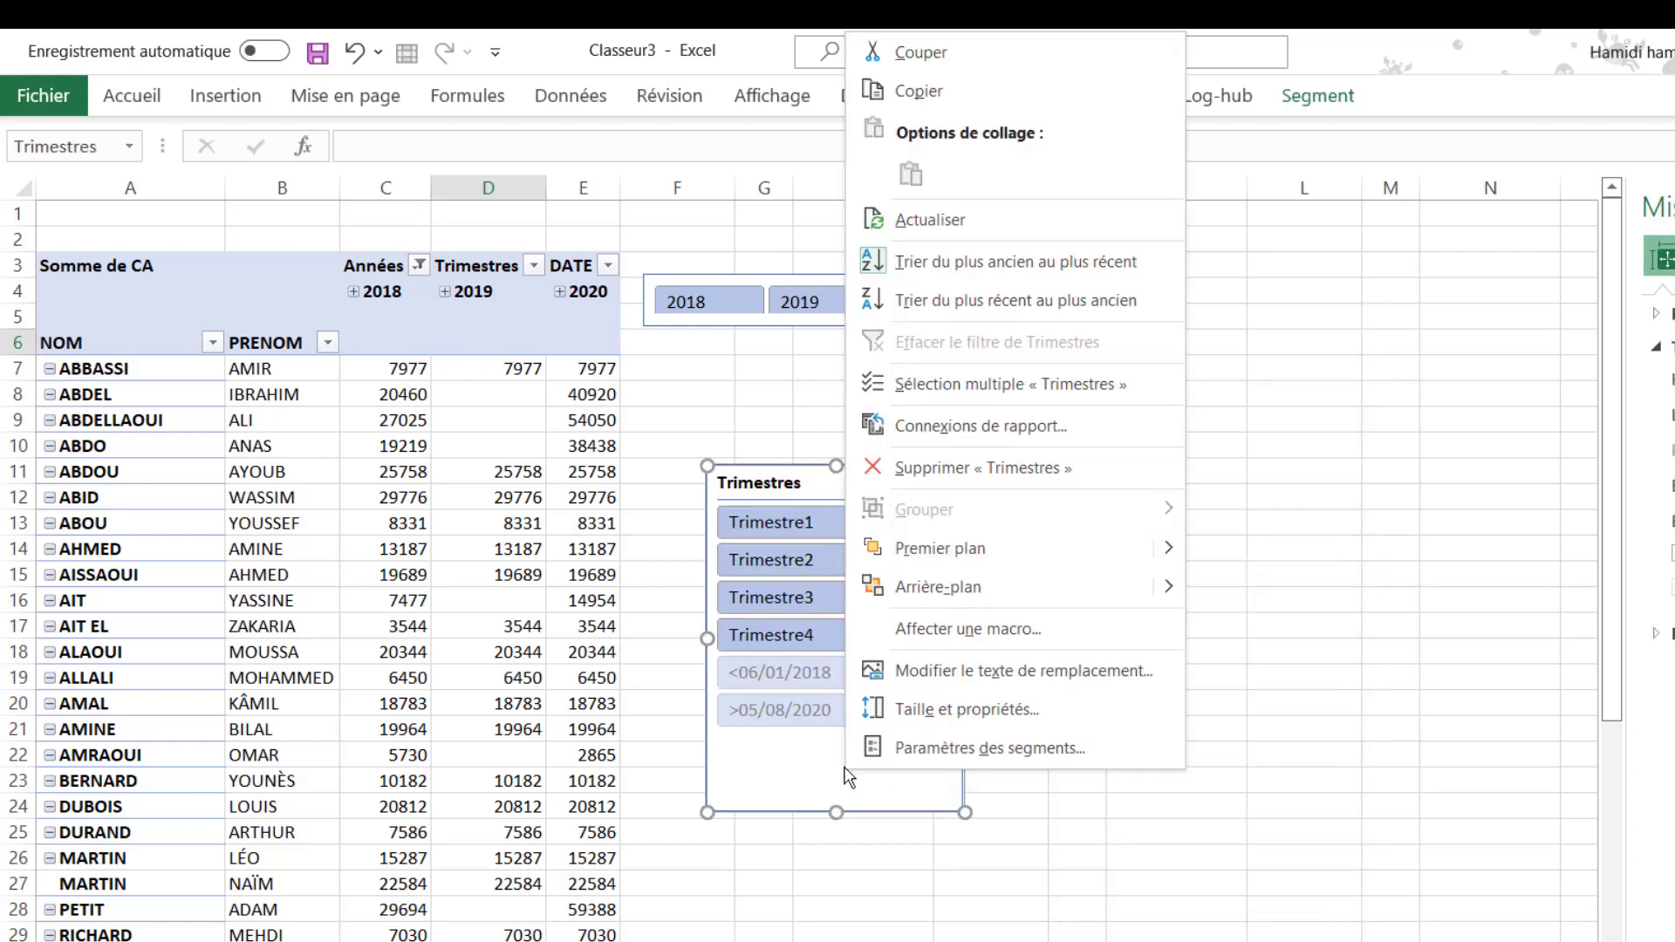
{"action": "left_click", "coordinate": [951, 748]}
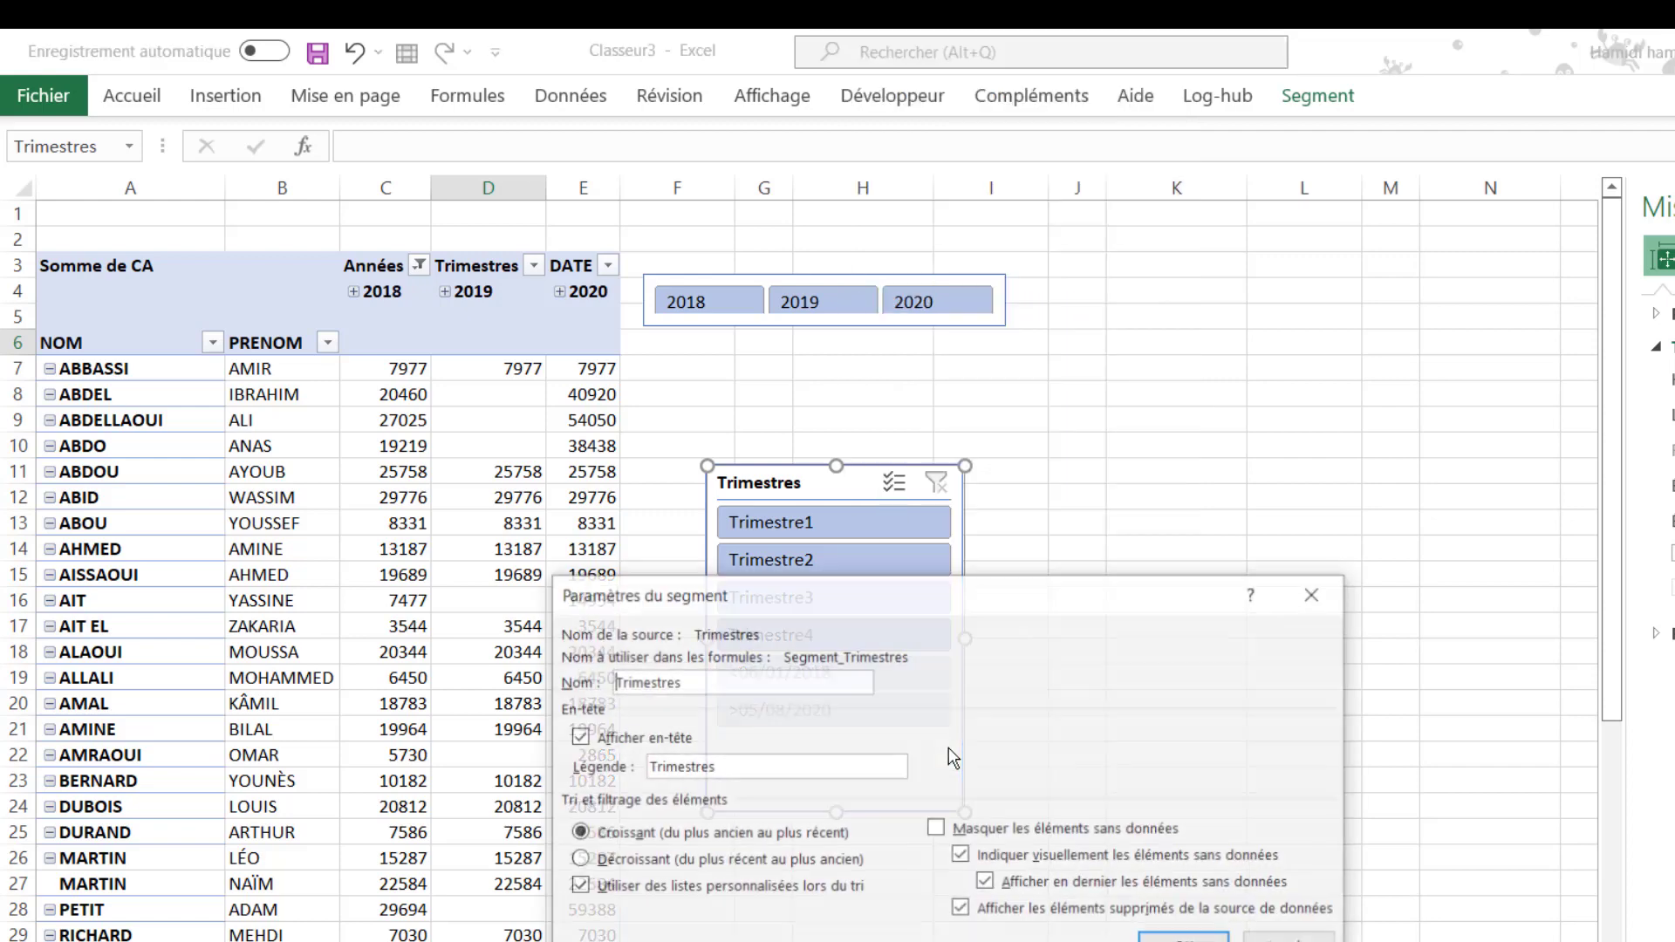
- Remove the Trimestres slicer header, hide items with no data, and shorten the slicer
{"action": "left_click", "coordinate": [973, 839]}
{"action": "left_click", "coordinate": [602, 748]}
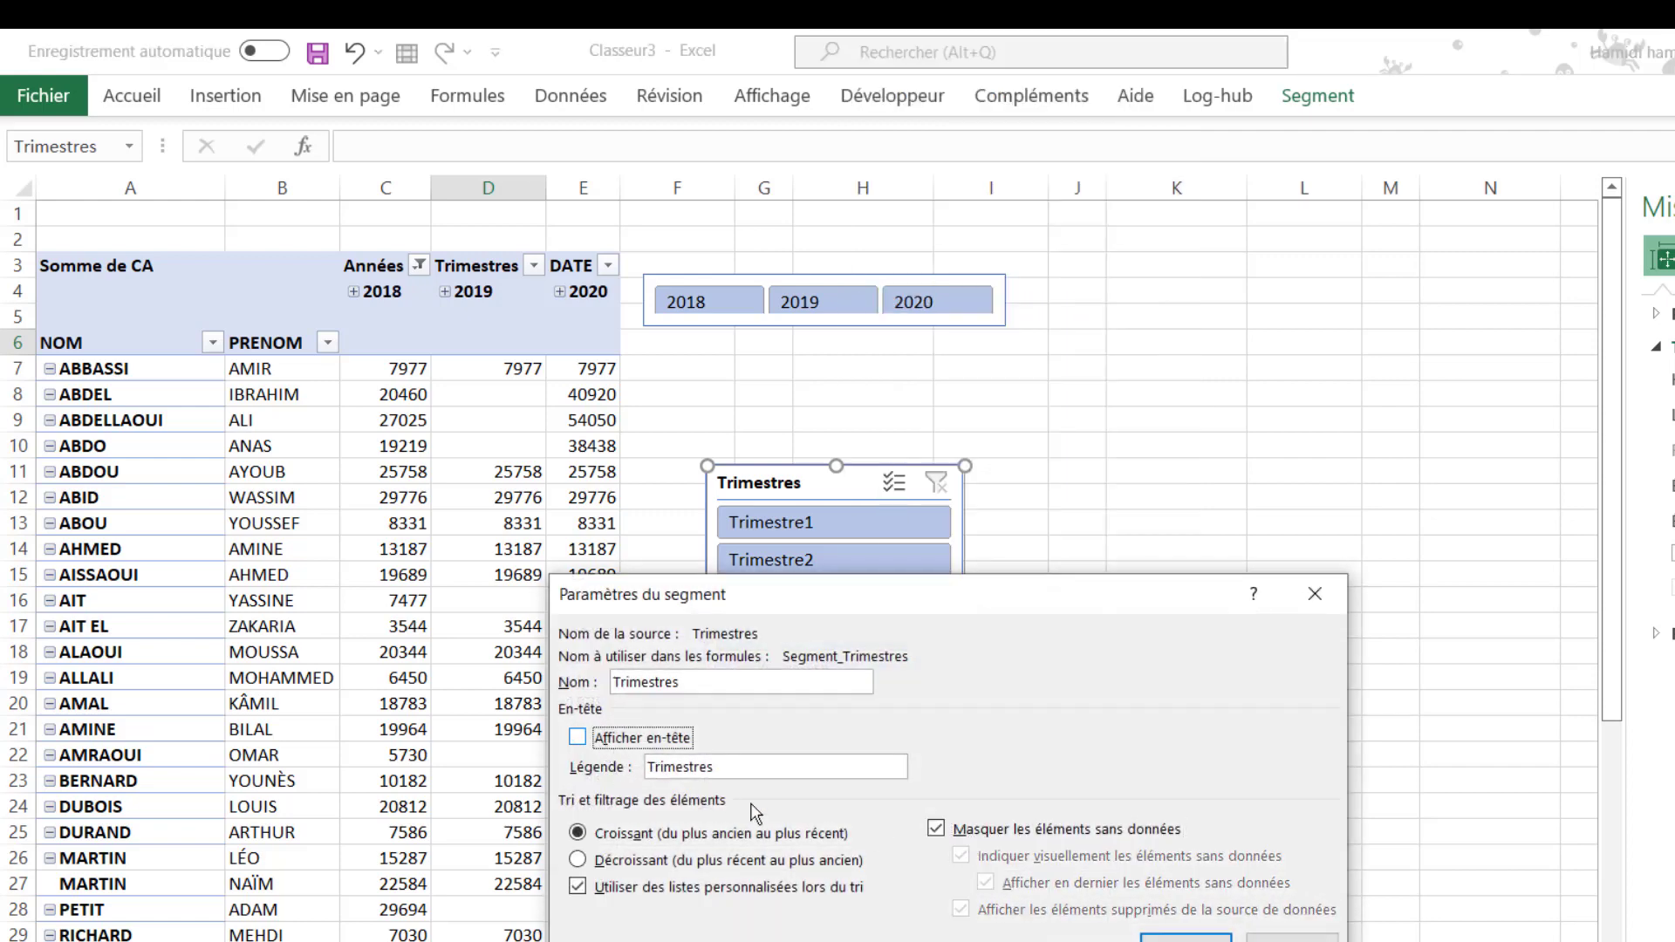
{"action": "left_click", "coordinate": [1182, 927]}
{"action": "left_click", "coordinate": [1077, 825]}
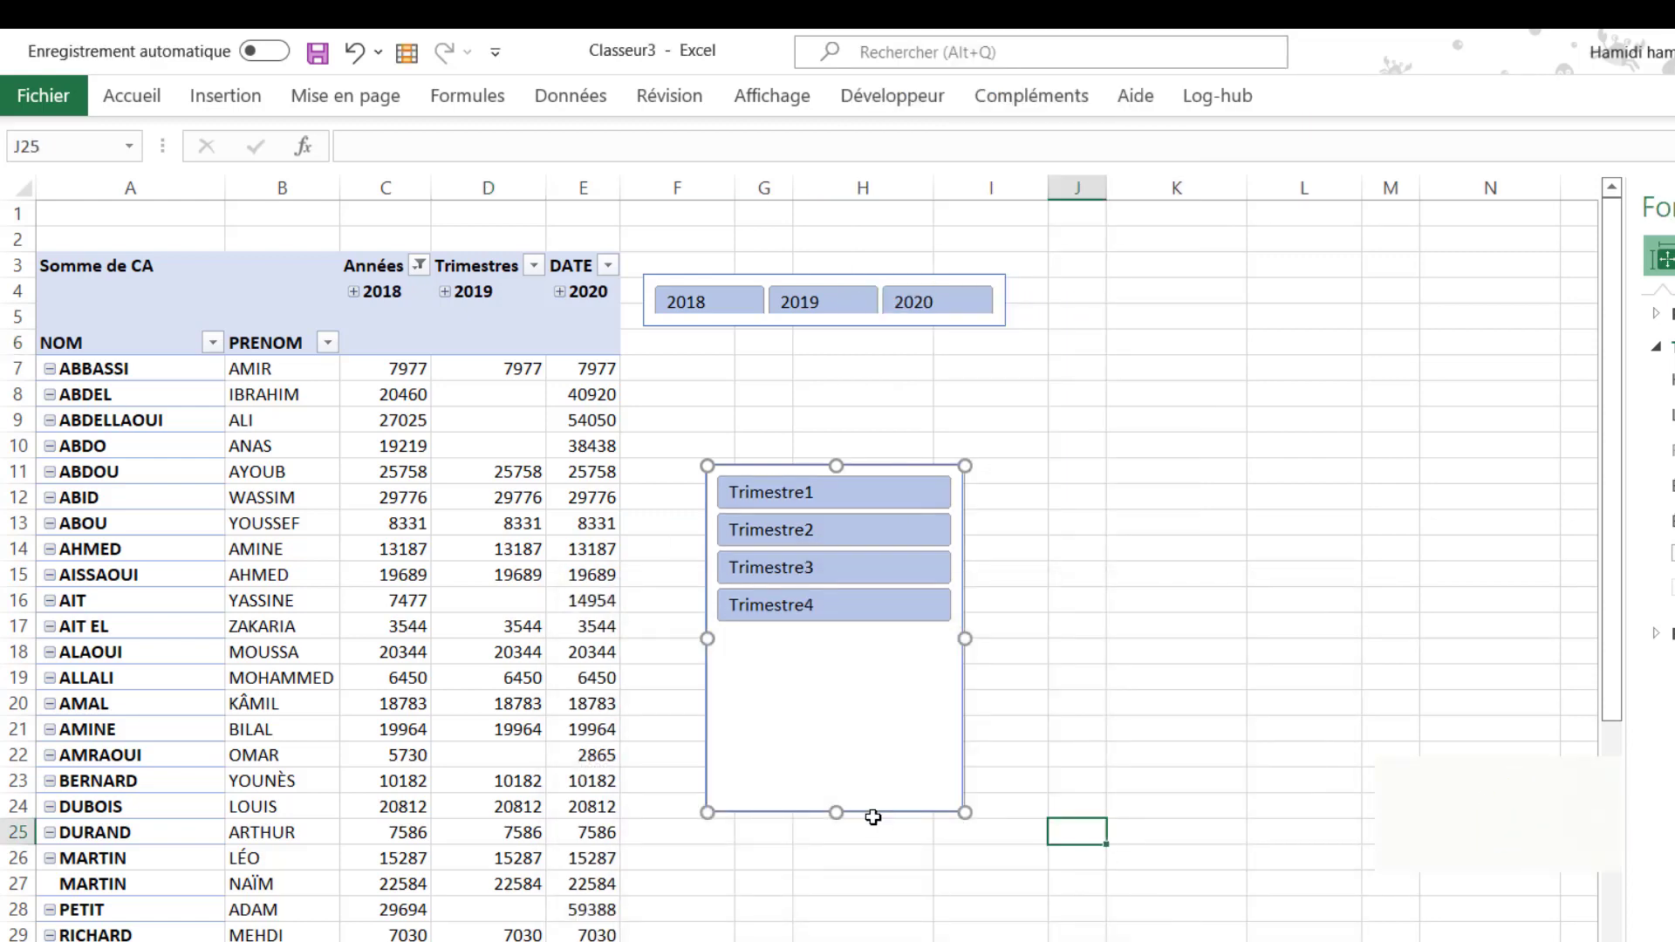
{"action": "left_click", "coordinate": [864, 820]}
{"action": "left_click", "coordinate": [839, 803]}
{"action": "mouse_move", "coordinate": [834, 811]}
{"action": "left_mouse_down"}
{"action": "mouse_move", "coordinate": [860, 634]}
{"action": "mouse_move", "coordinate": [909, 636]}
{"action": "left_mouse_up"}
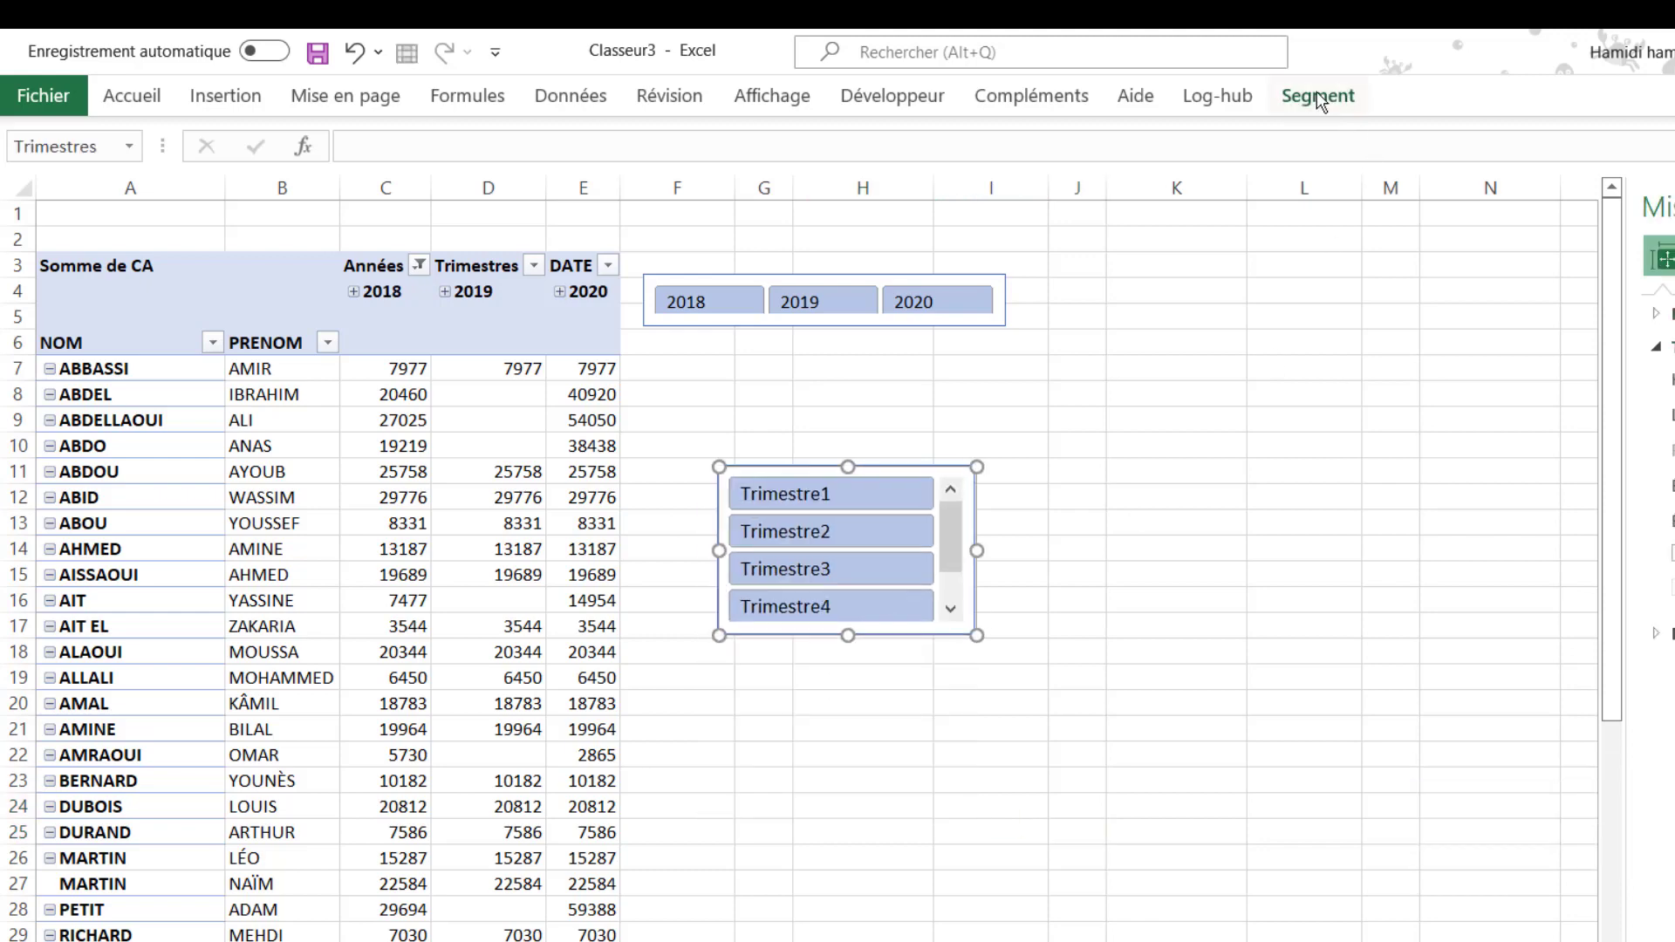
- Give the Trimestres slicer a blue style and filter the pivot to Trimestre1
{"action": "left_click", "coordinate": [1318, 96]}
{"action": "left_click", "coordinate": [884, 196]}
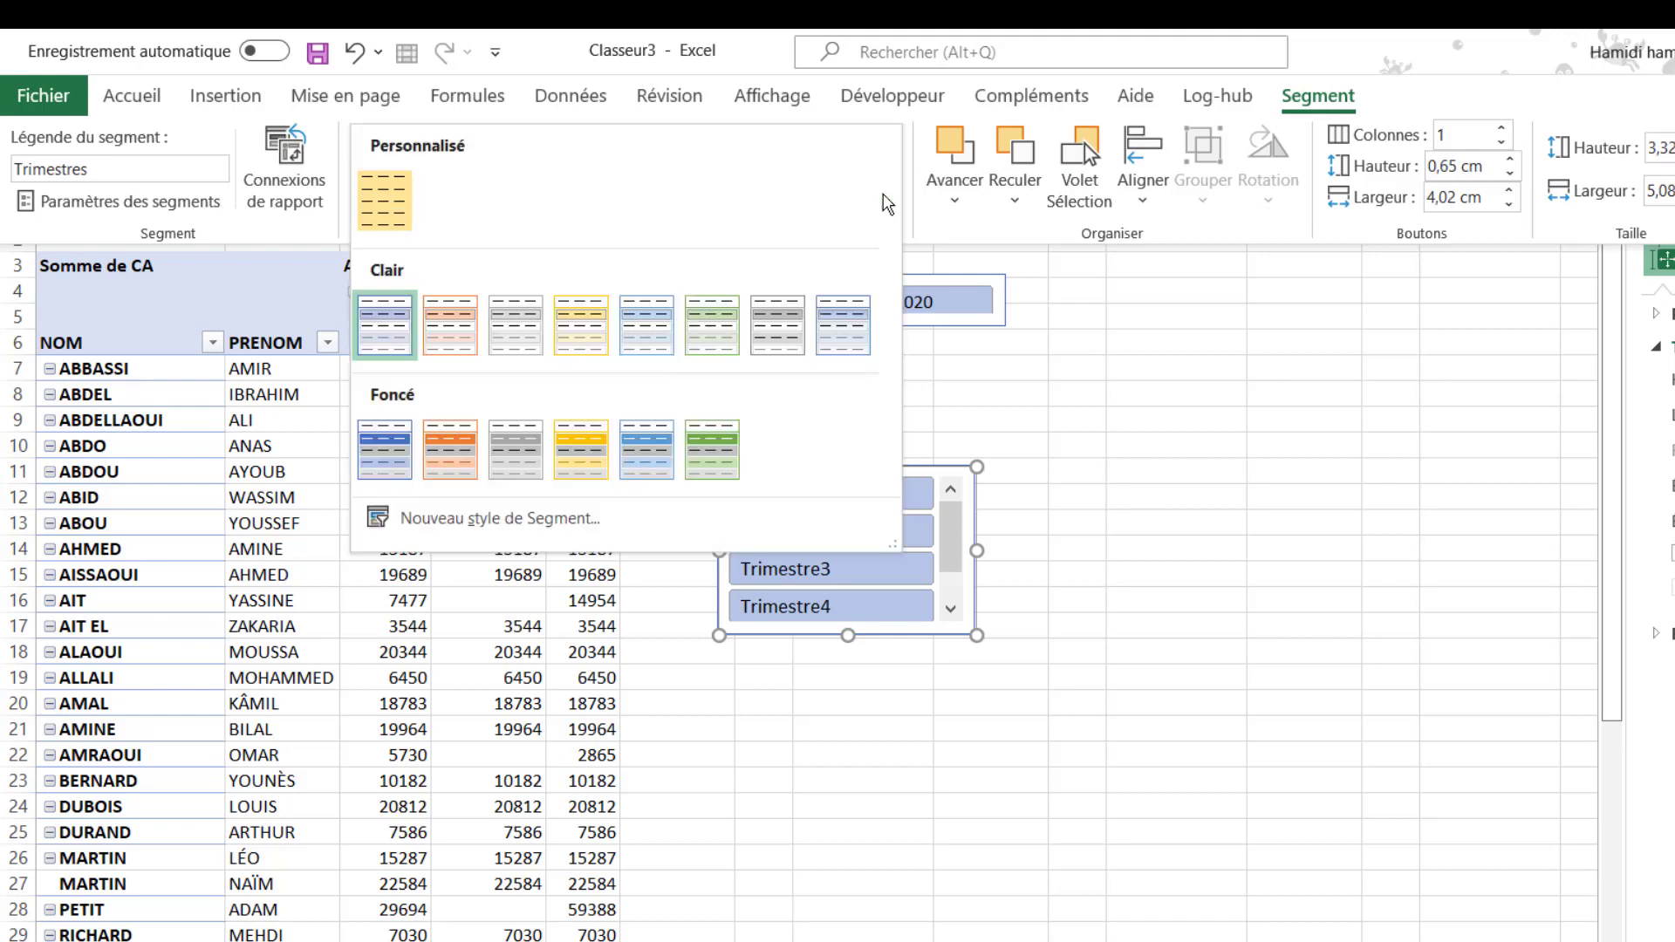
{"action": "left_click", "coordinate": [640, 457]}
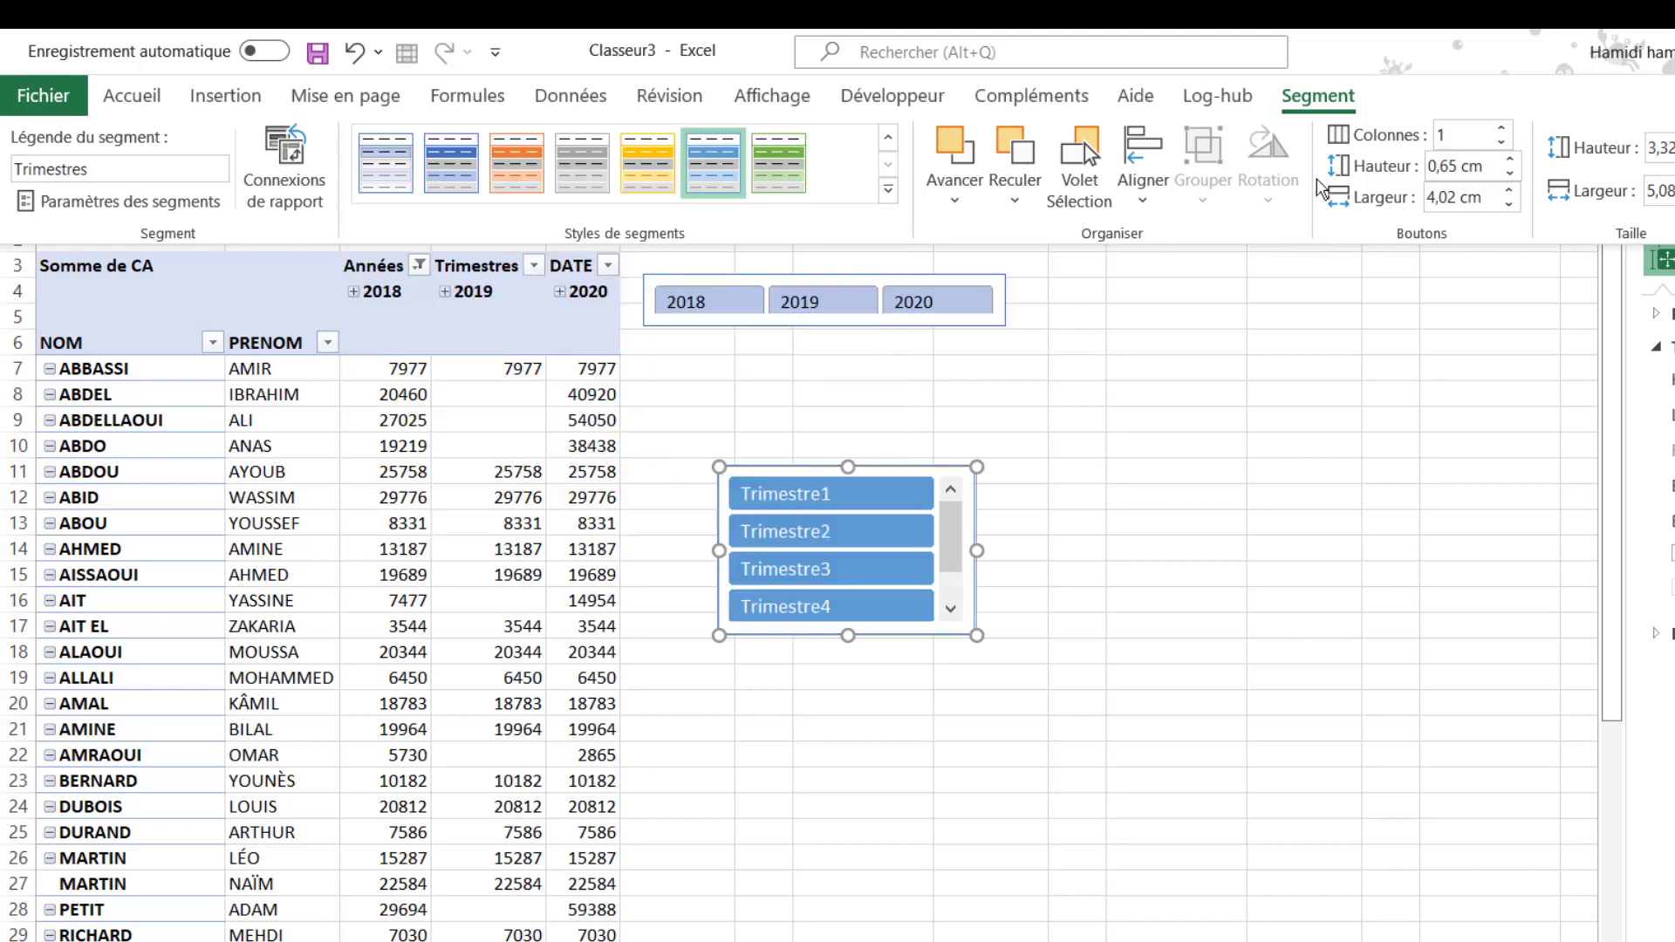
{"action": "left_click", "coordinate": [871, 492]}
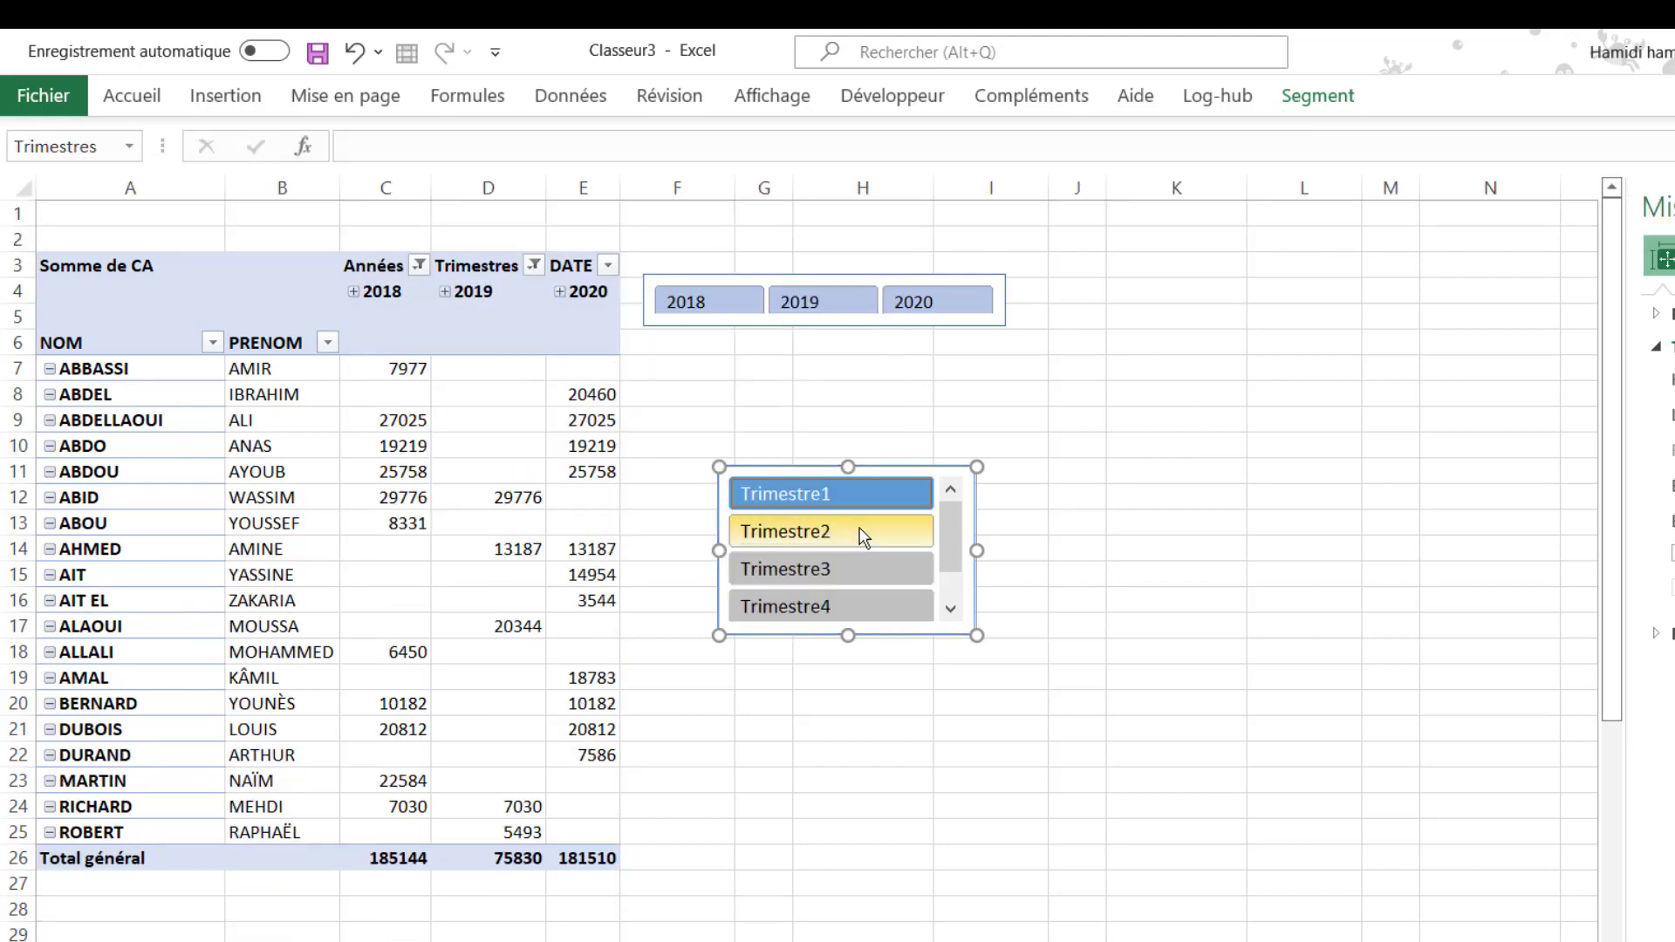
- Test the slicers by filtering to 2019 and to Trimestre1, 2 and 3 in turn
{"action": "left_click", "coordinate": [860, 532]}
{"action": "left_click", "coordinate": [853, 568]}
{"action": "left_click", "coordinate": [824, 301]}
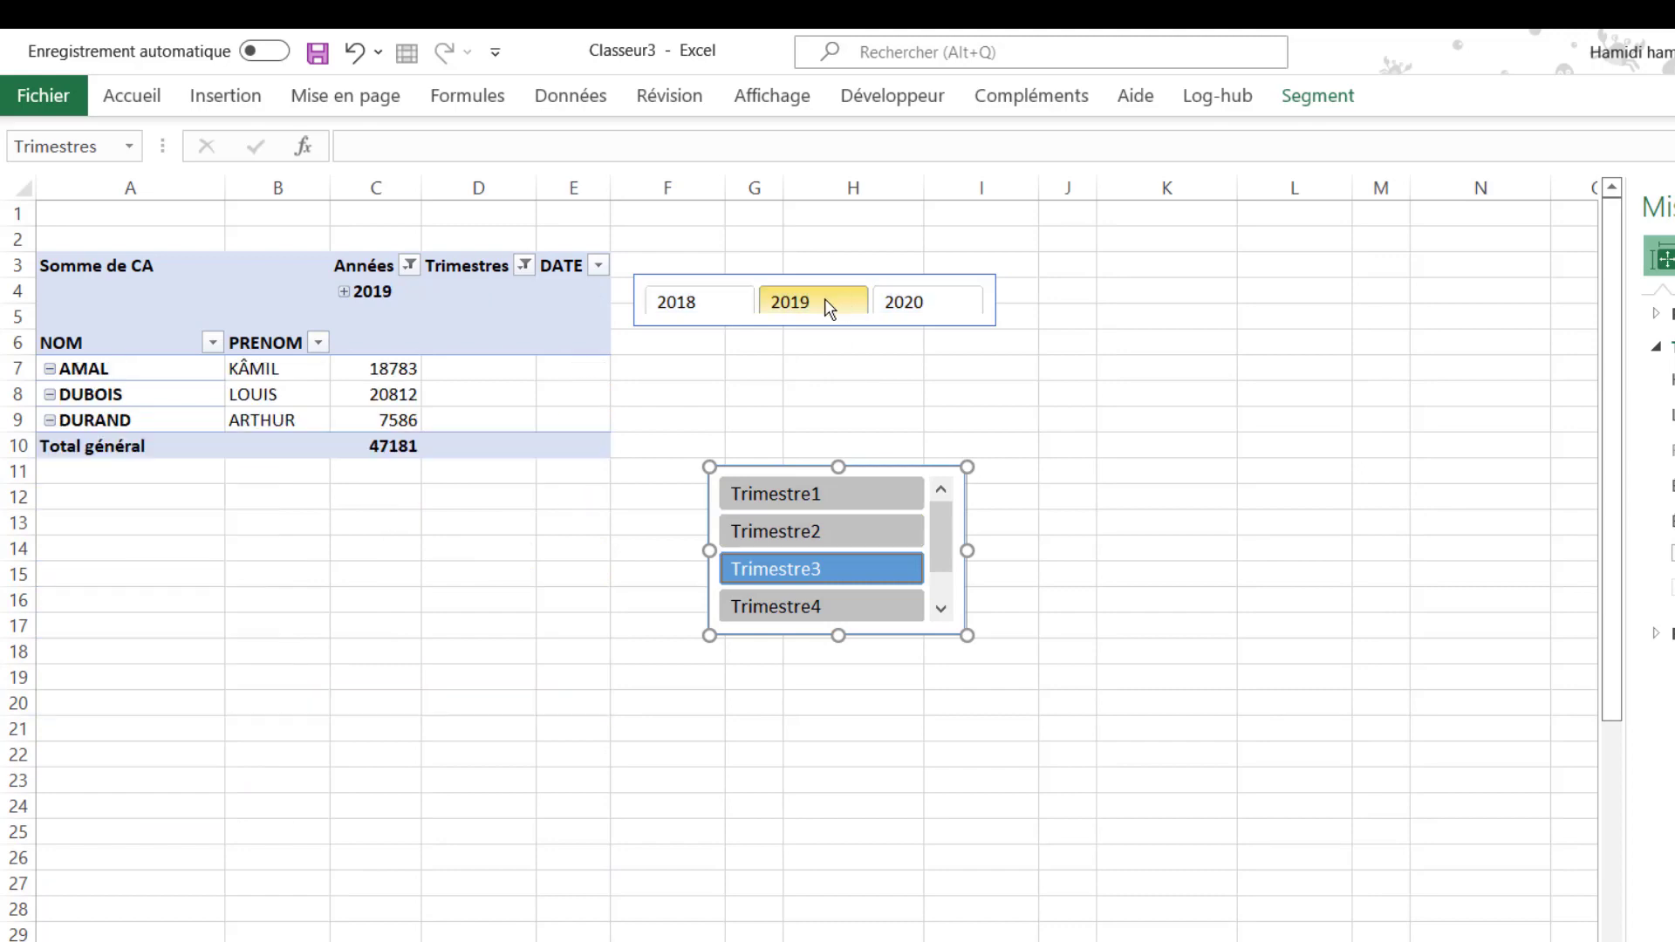
{"action": "left_click", "coordinate": [824, 494]}
{"action": "left_click", "coordinate": [823, 532]}
{"action": "left_click", "coordinate": [824, 569]}
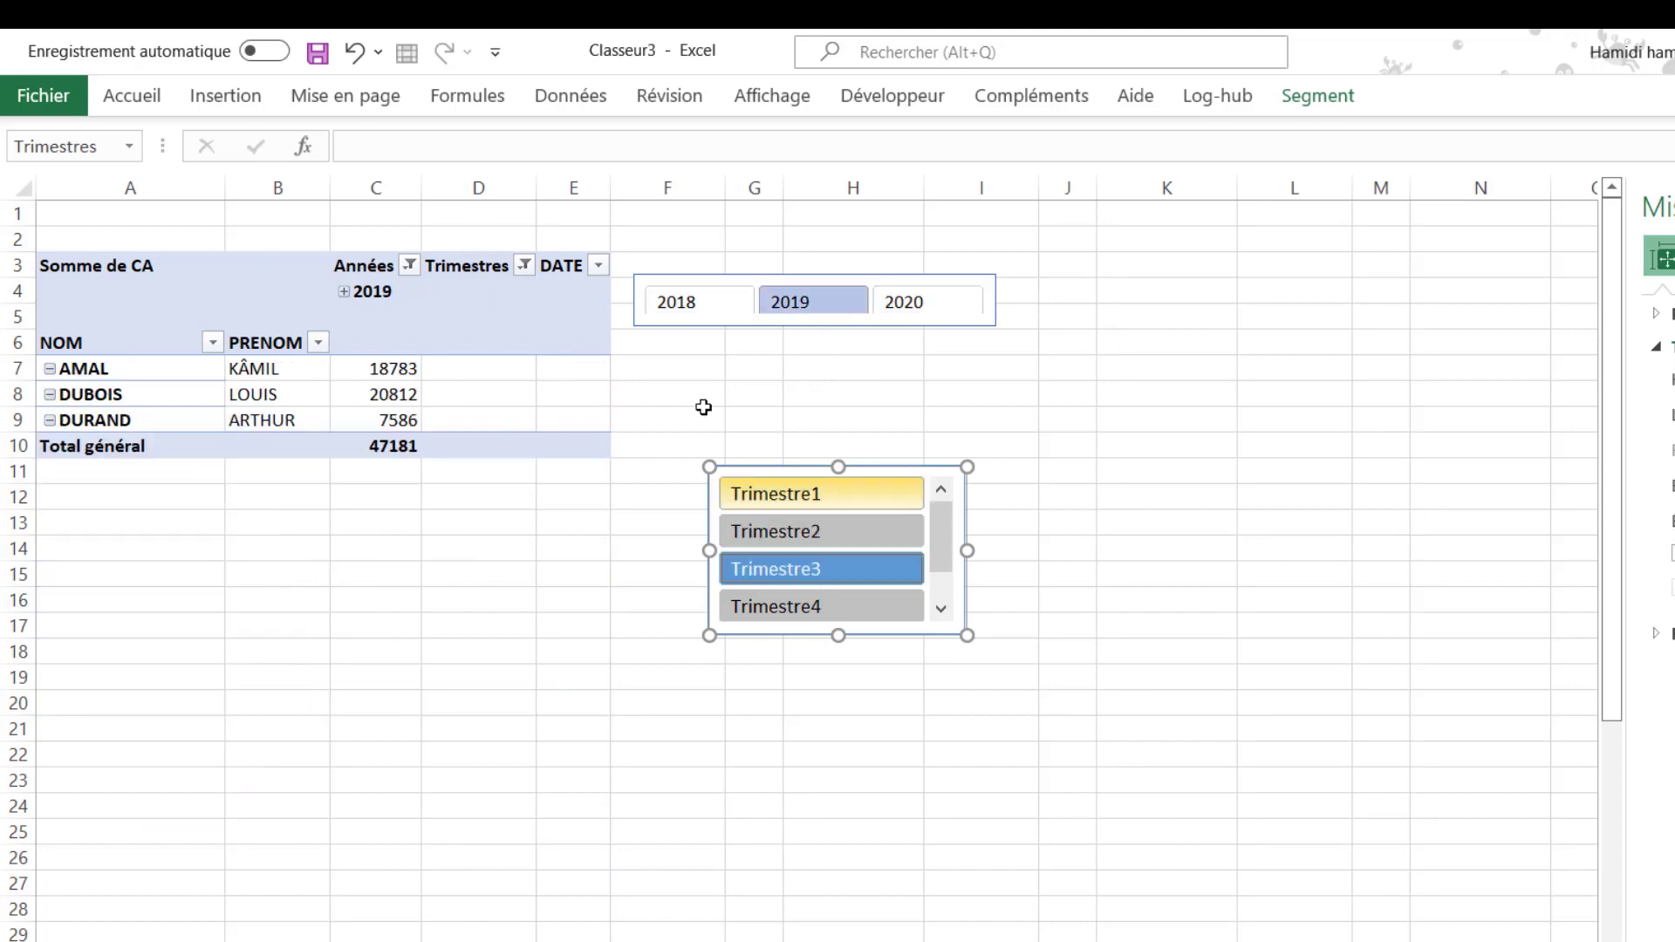
- Reselect all four quarters and clear the year filter so 2018–2020 all show
{"action": "left_click", "coordinate": [678, 322]}
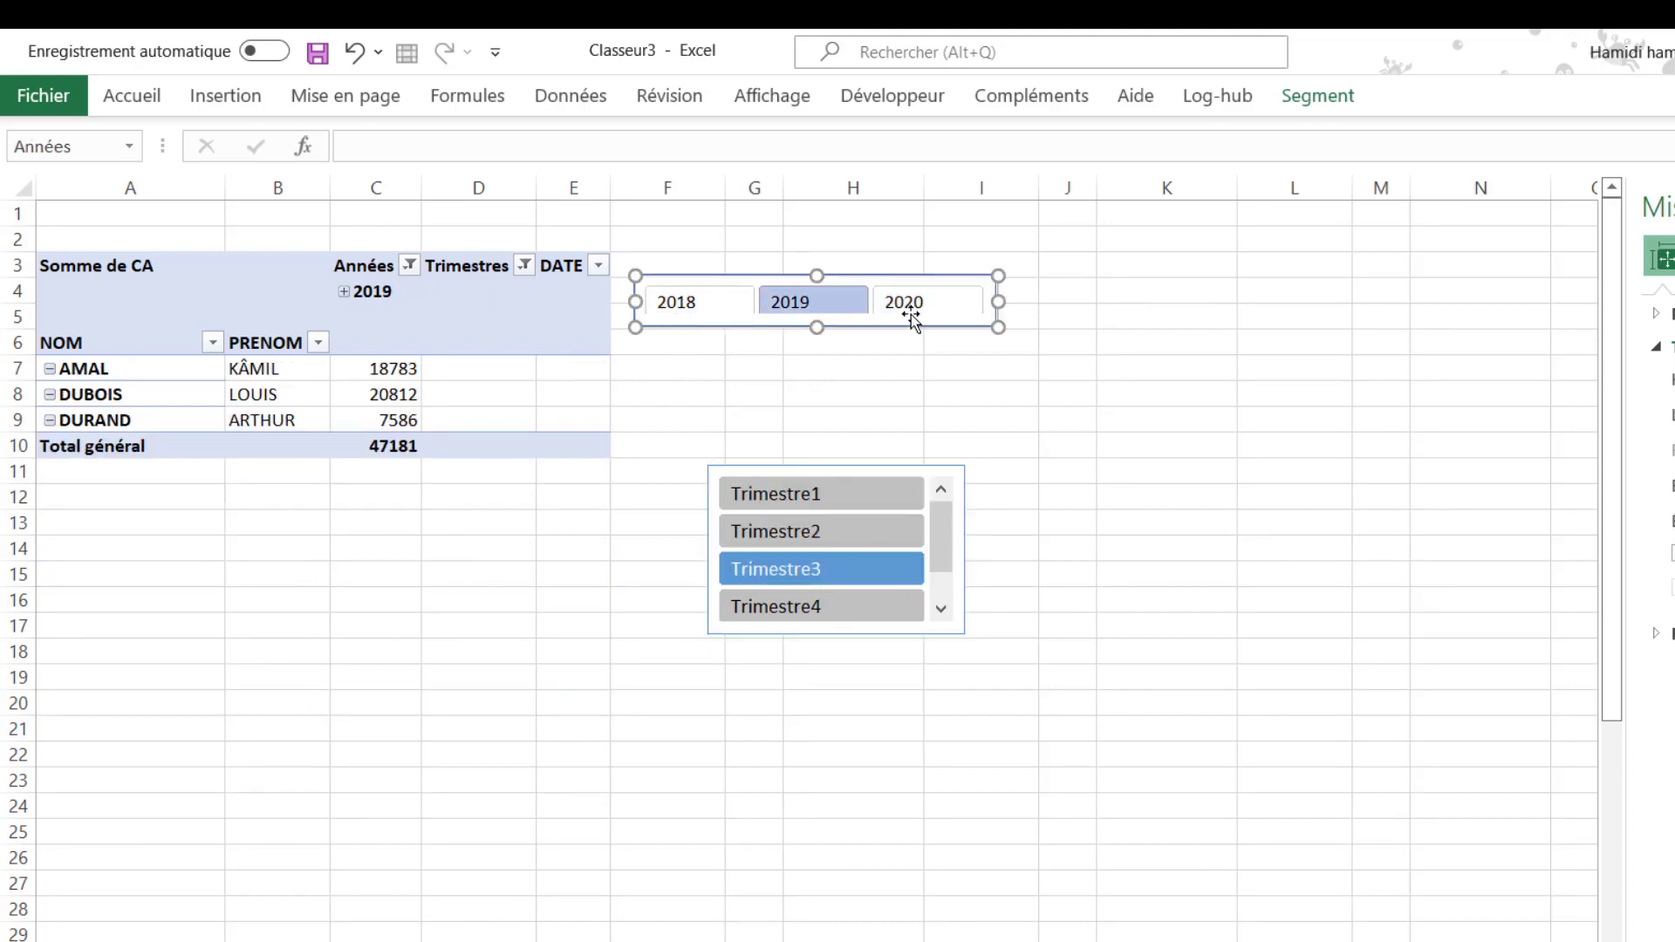
{"action": "left_click", "coordinate": [871, 473]}
{"action": "left_click", "coordinate": [990, 371]}
{"action": "left_click", "coordinate": [903, 472]}
{"action": "left_click", "coordinate": [893, 493]}
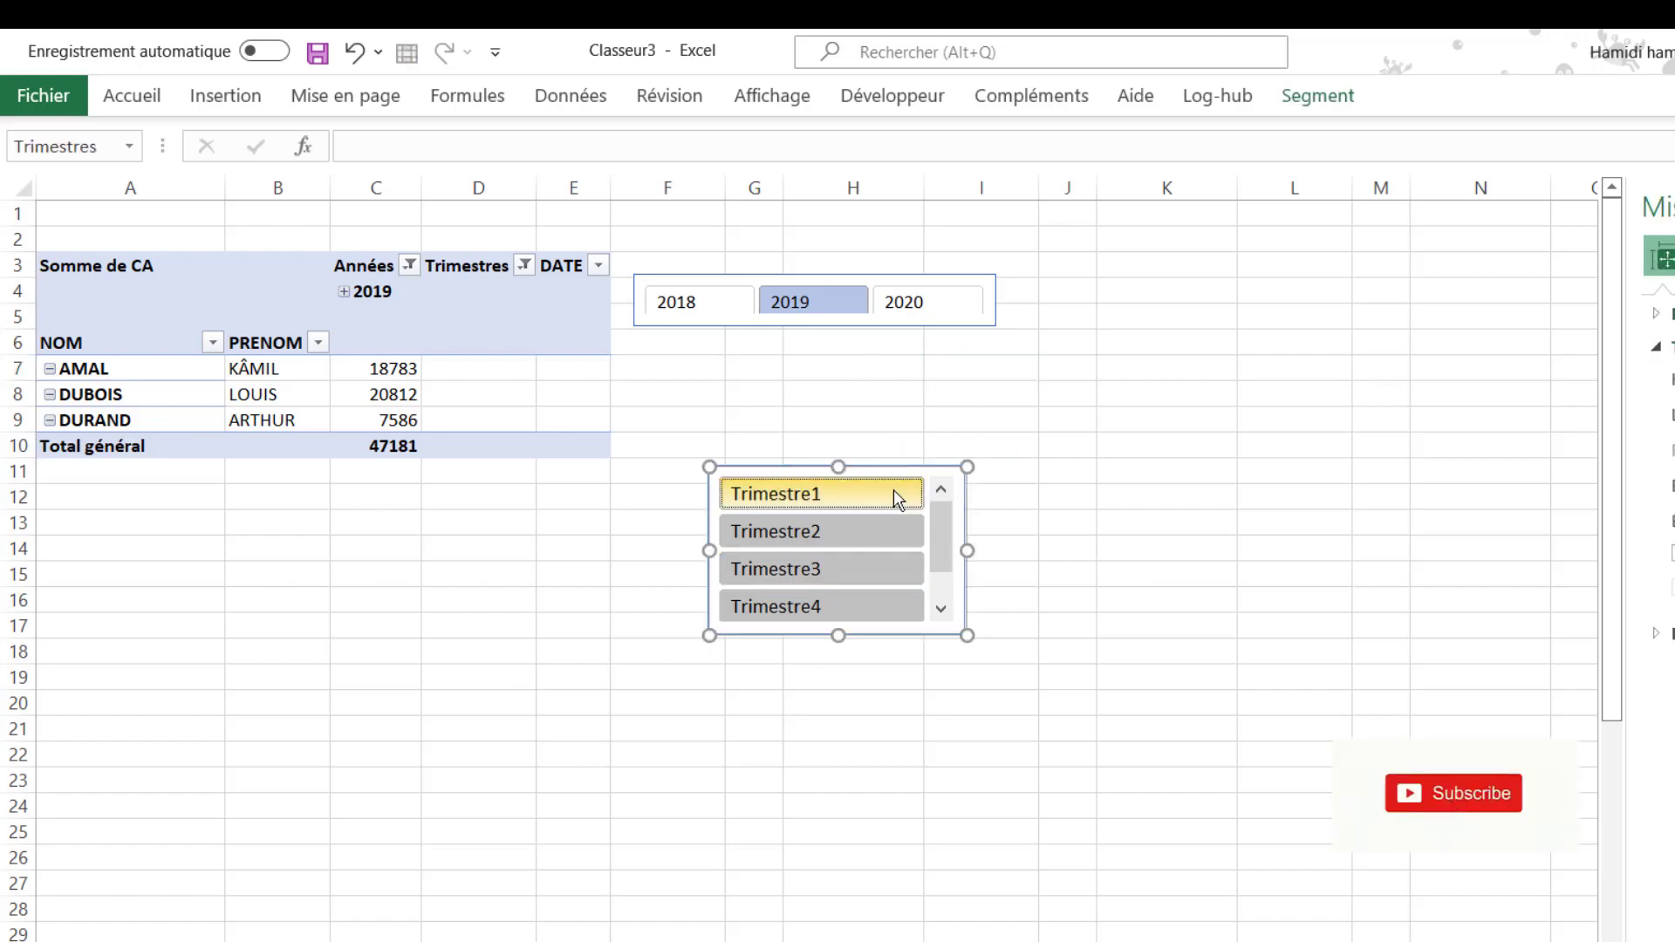
{"action": "left_click", "coordinate": [940, 608]}
{"action": "left_click", "coordinate": [843, 577], "text": "shift"}
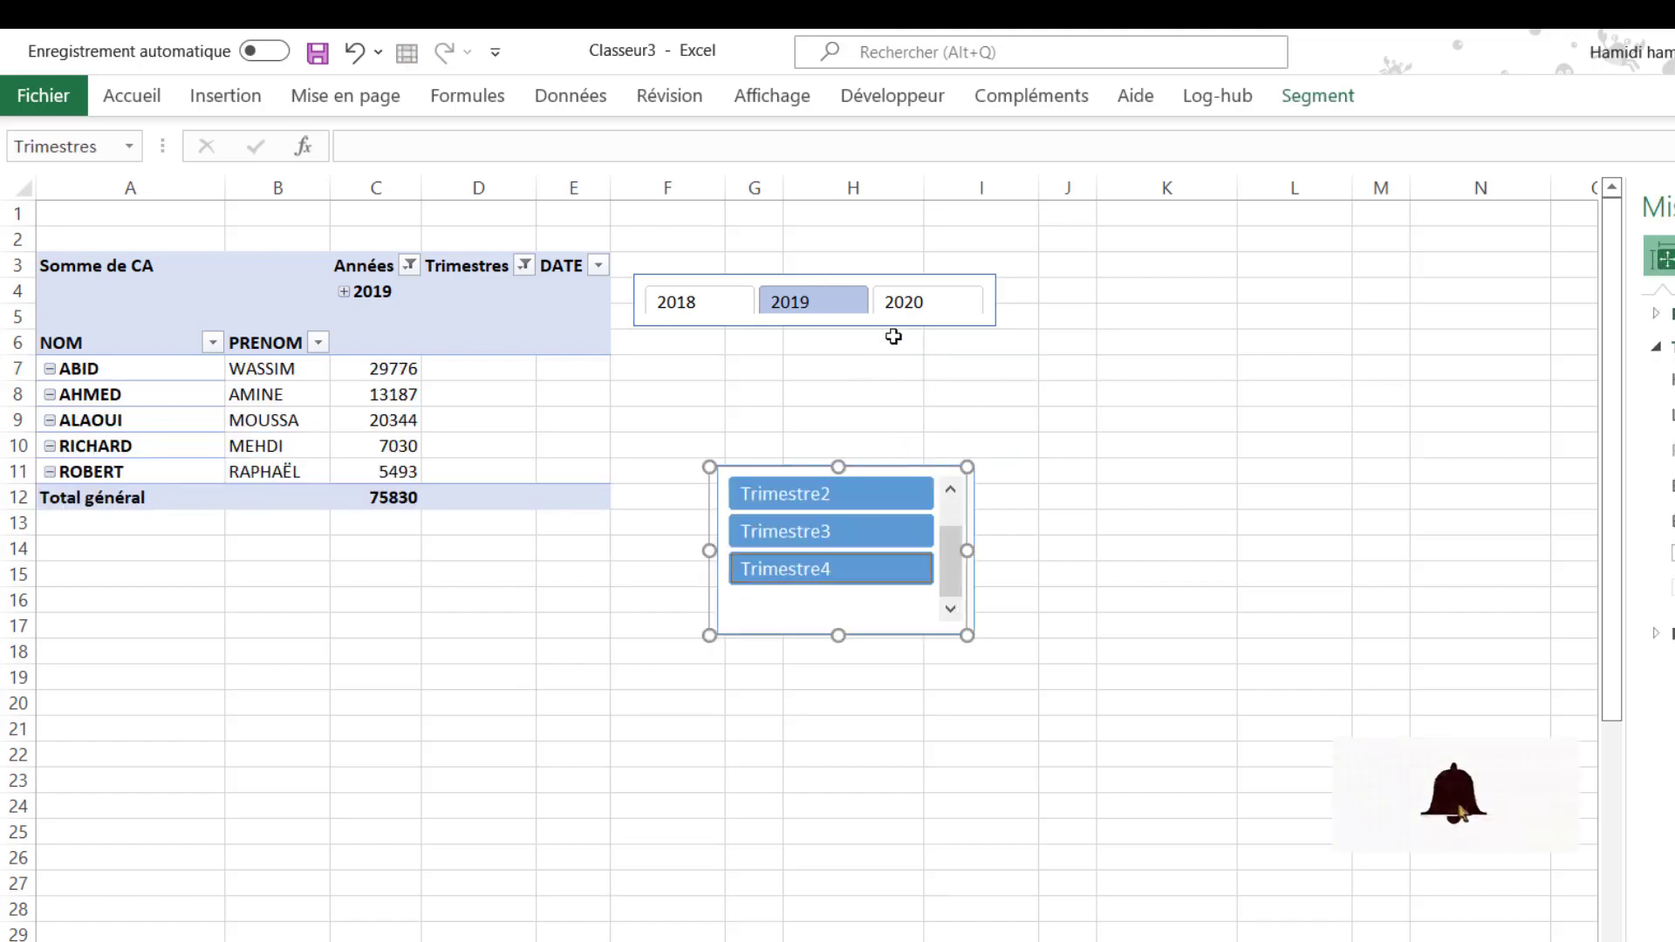
{"action": "left_click", "coordinate": [916, 301]}
{"action": "left_click", "coordinate": [721, 302], "text": "shift"}
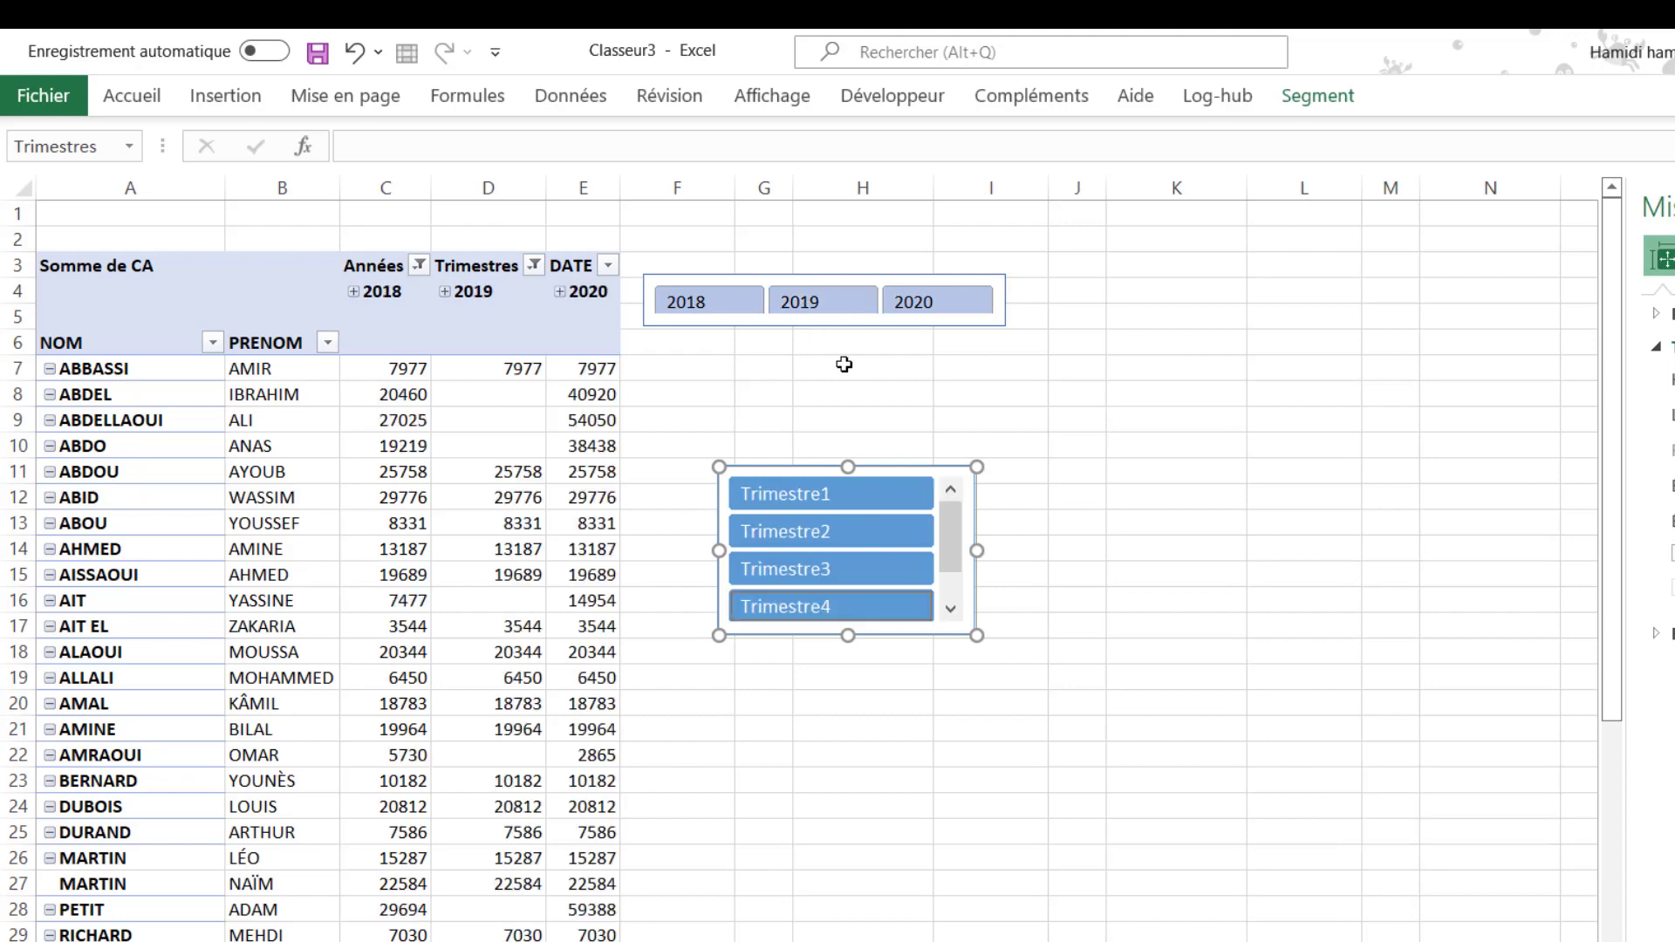
- Move the Trimestres slicer just below the Années slicer
{"action": "left_click", "coordinate": [931, 413]}
{"action": "left_click", "coordinate": [915, 463]}
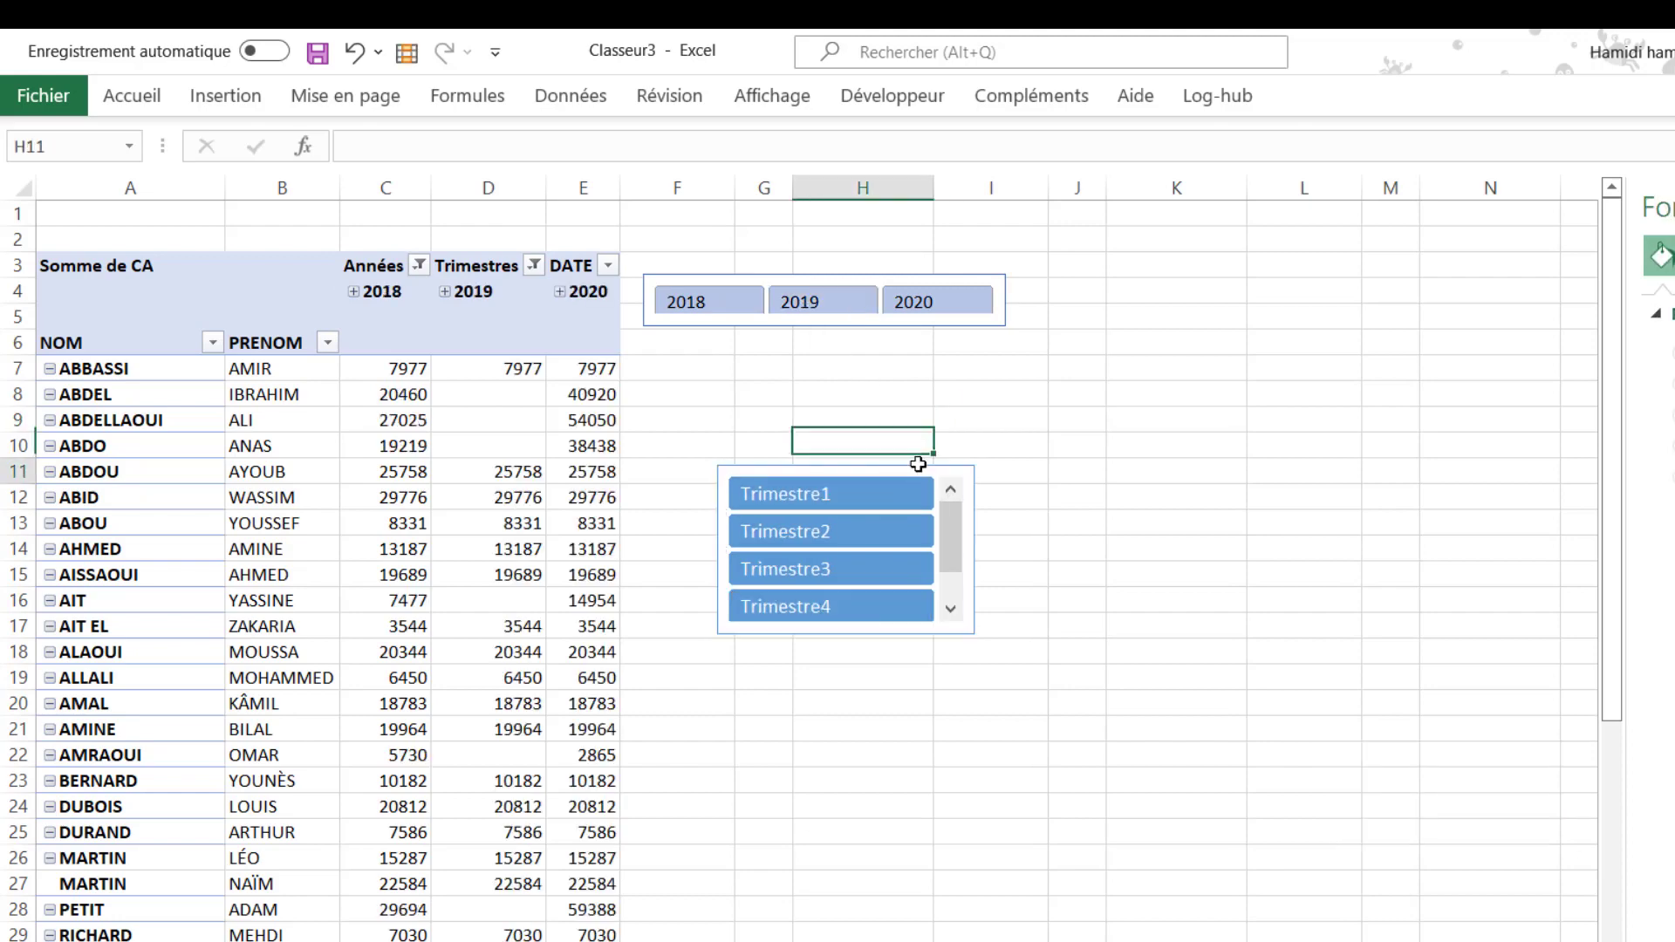
{"action": "left_click_drag", "start_coordinate": [954, 466], "coordinate": [896, 348]}
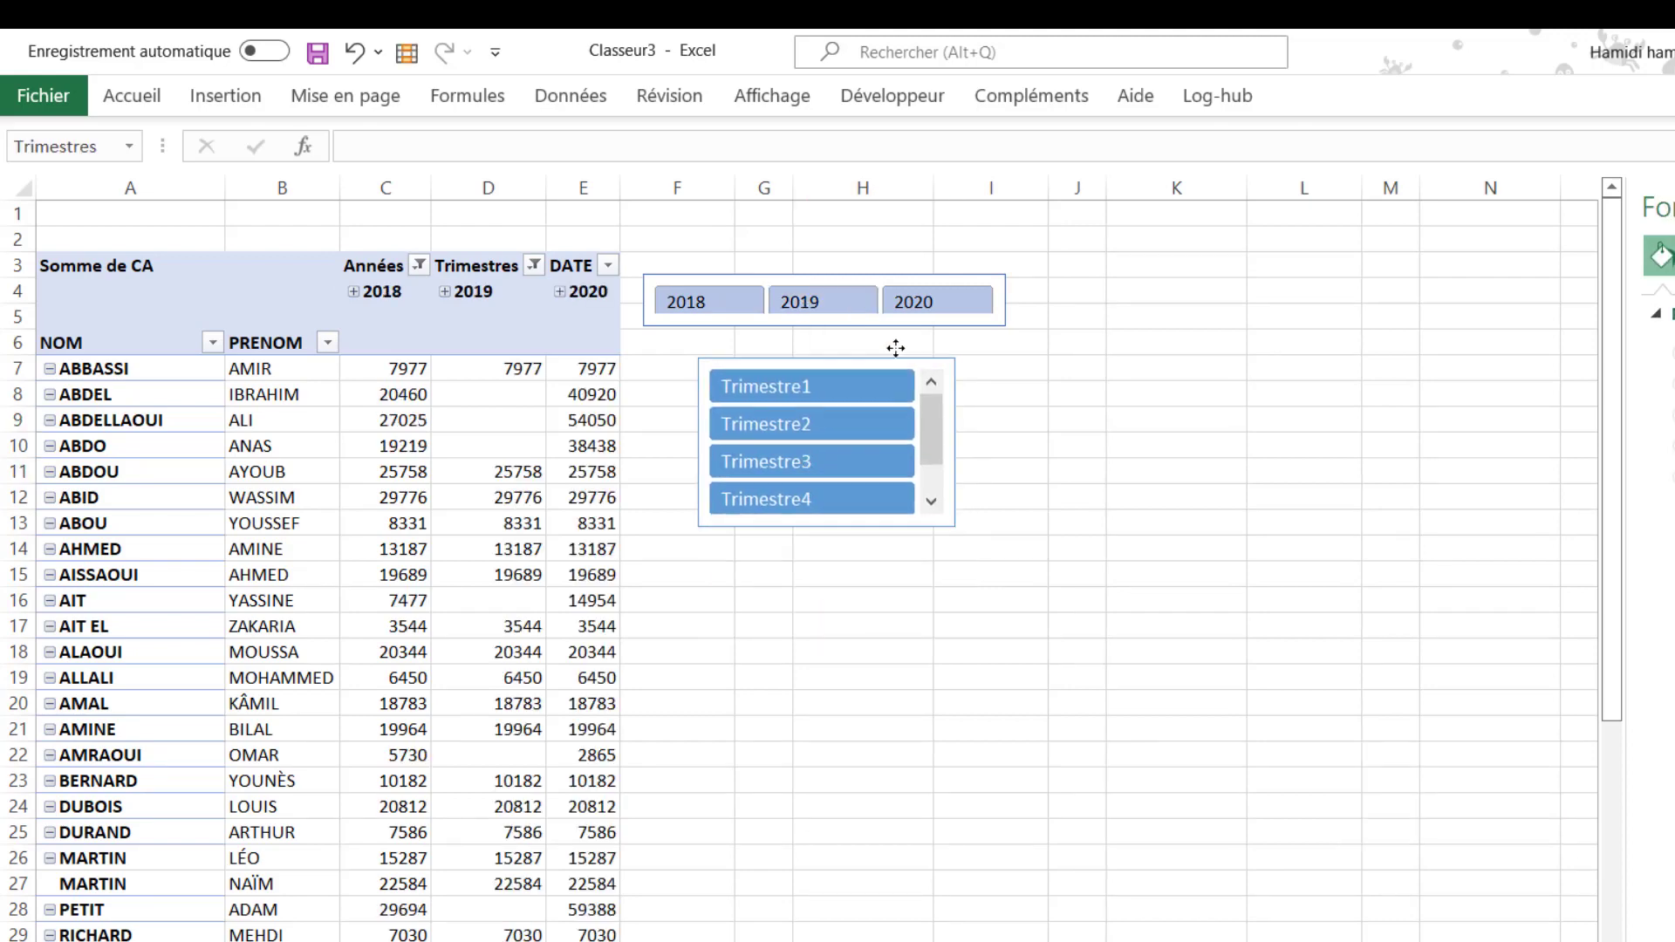